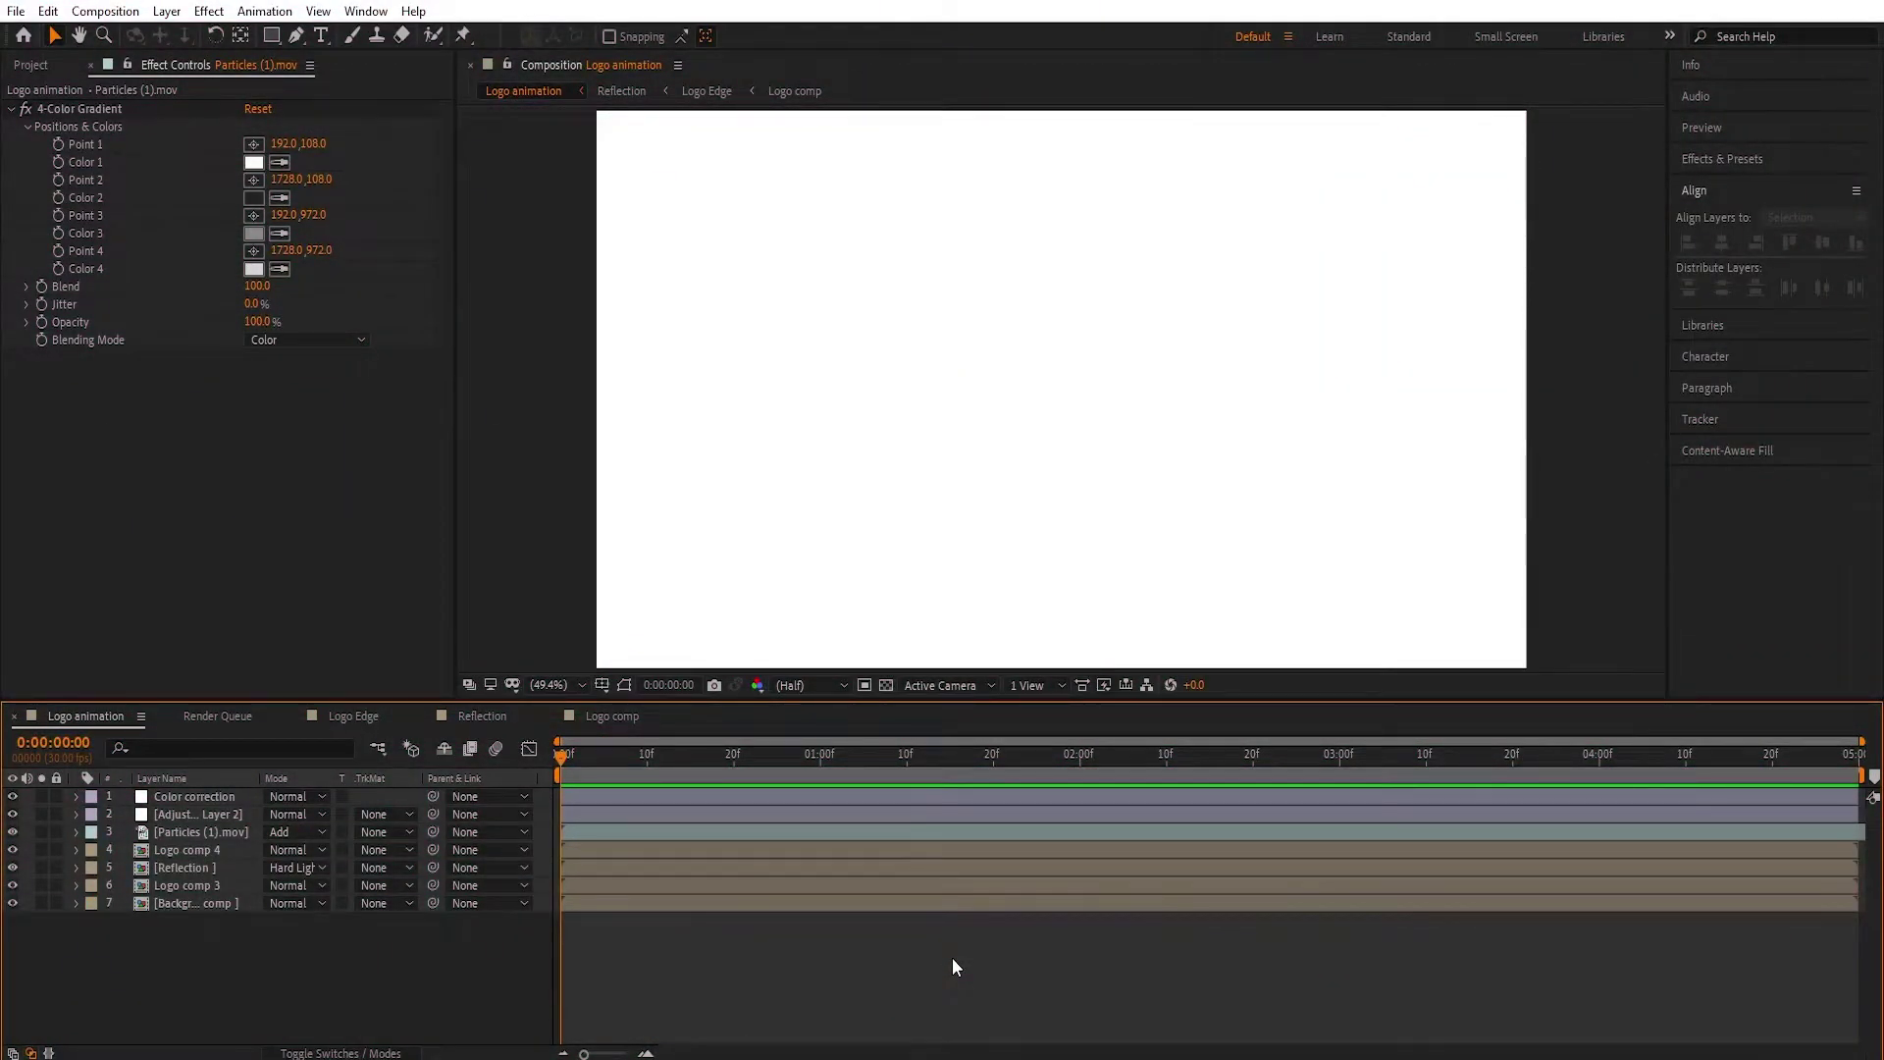
Preview the animation, then pre-compose all seven layers as 'Motion graphics templet', moving all attributes.
{"action": "key", "text": "space"}
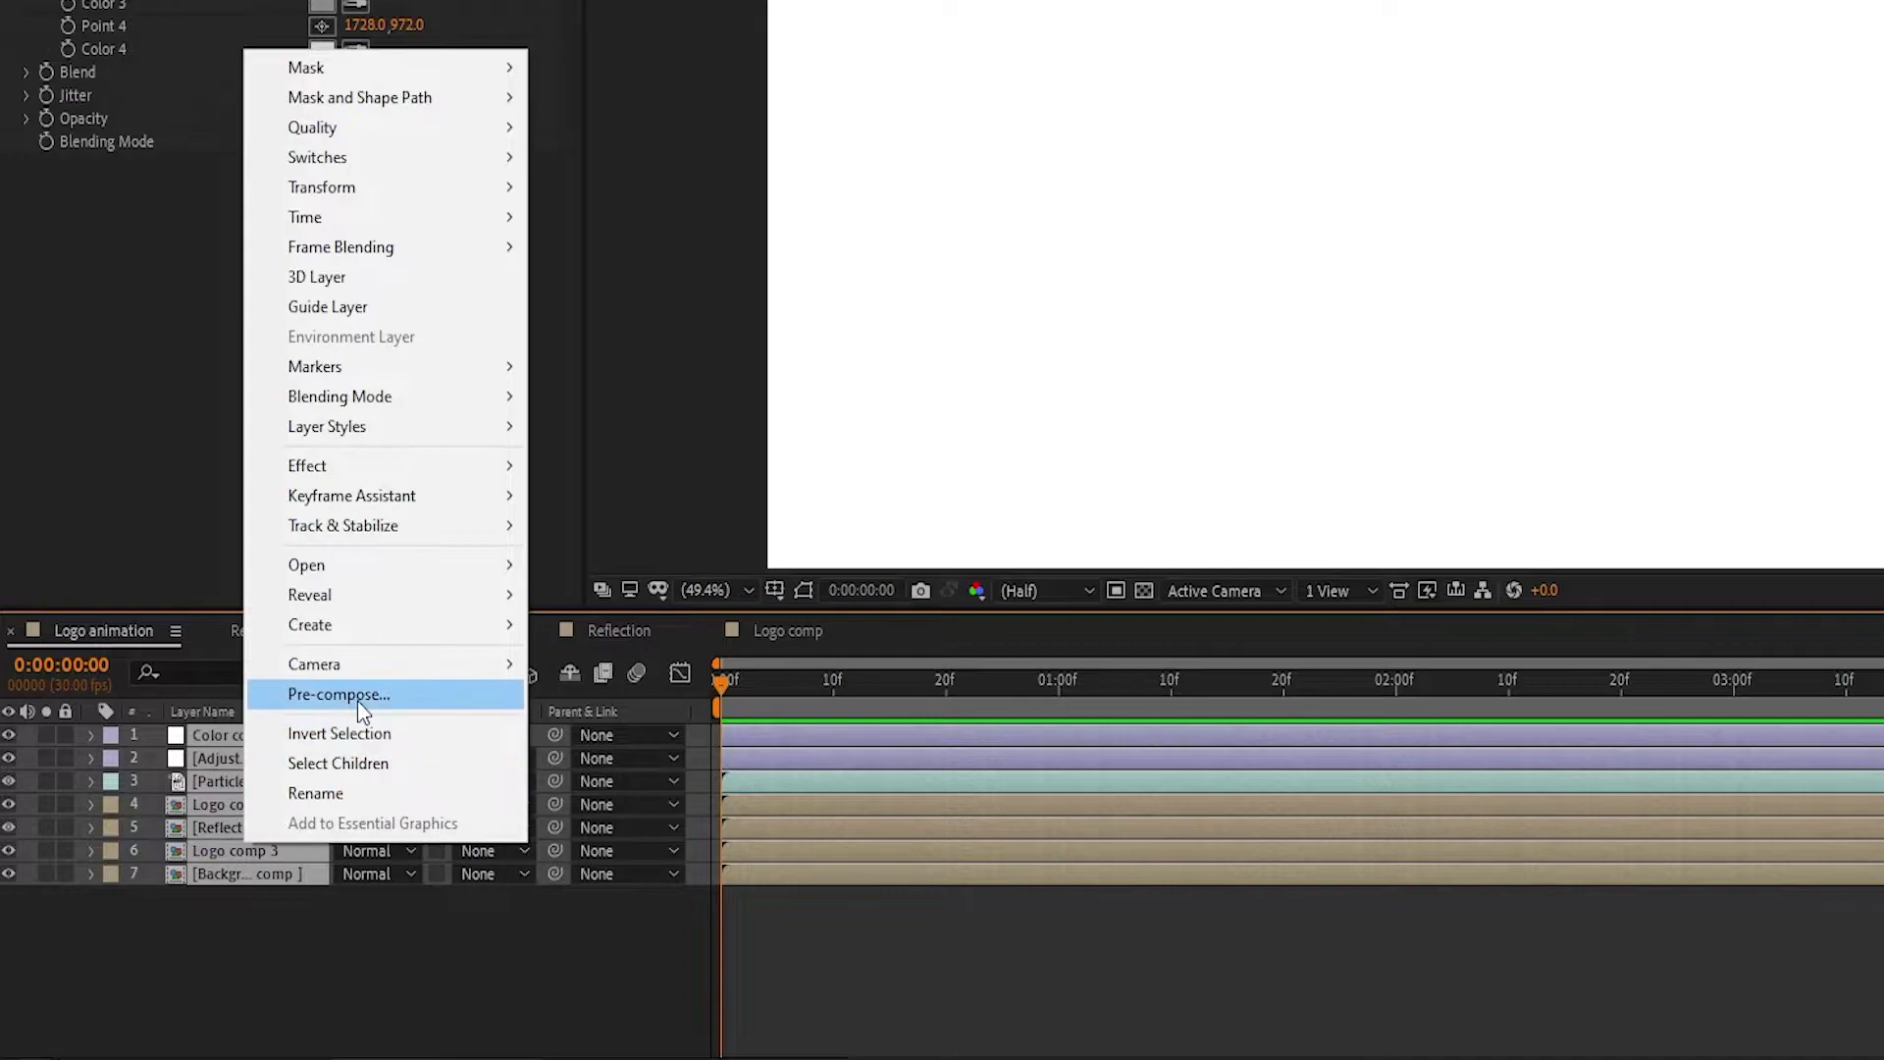
{"action": "left_click", "coordinate": [357, 700]}
{"action": "type", "text": "Motion "}
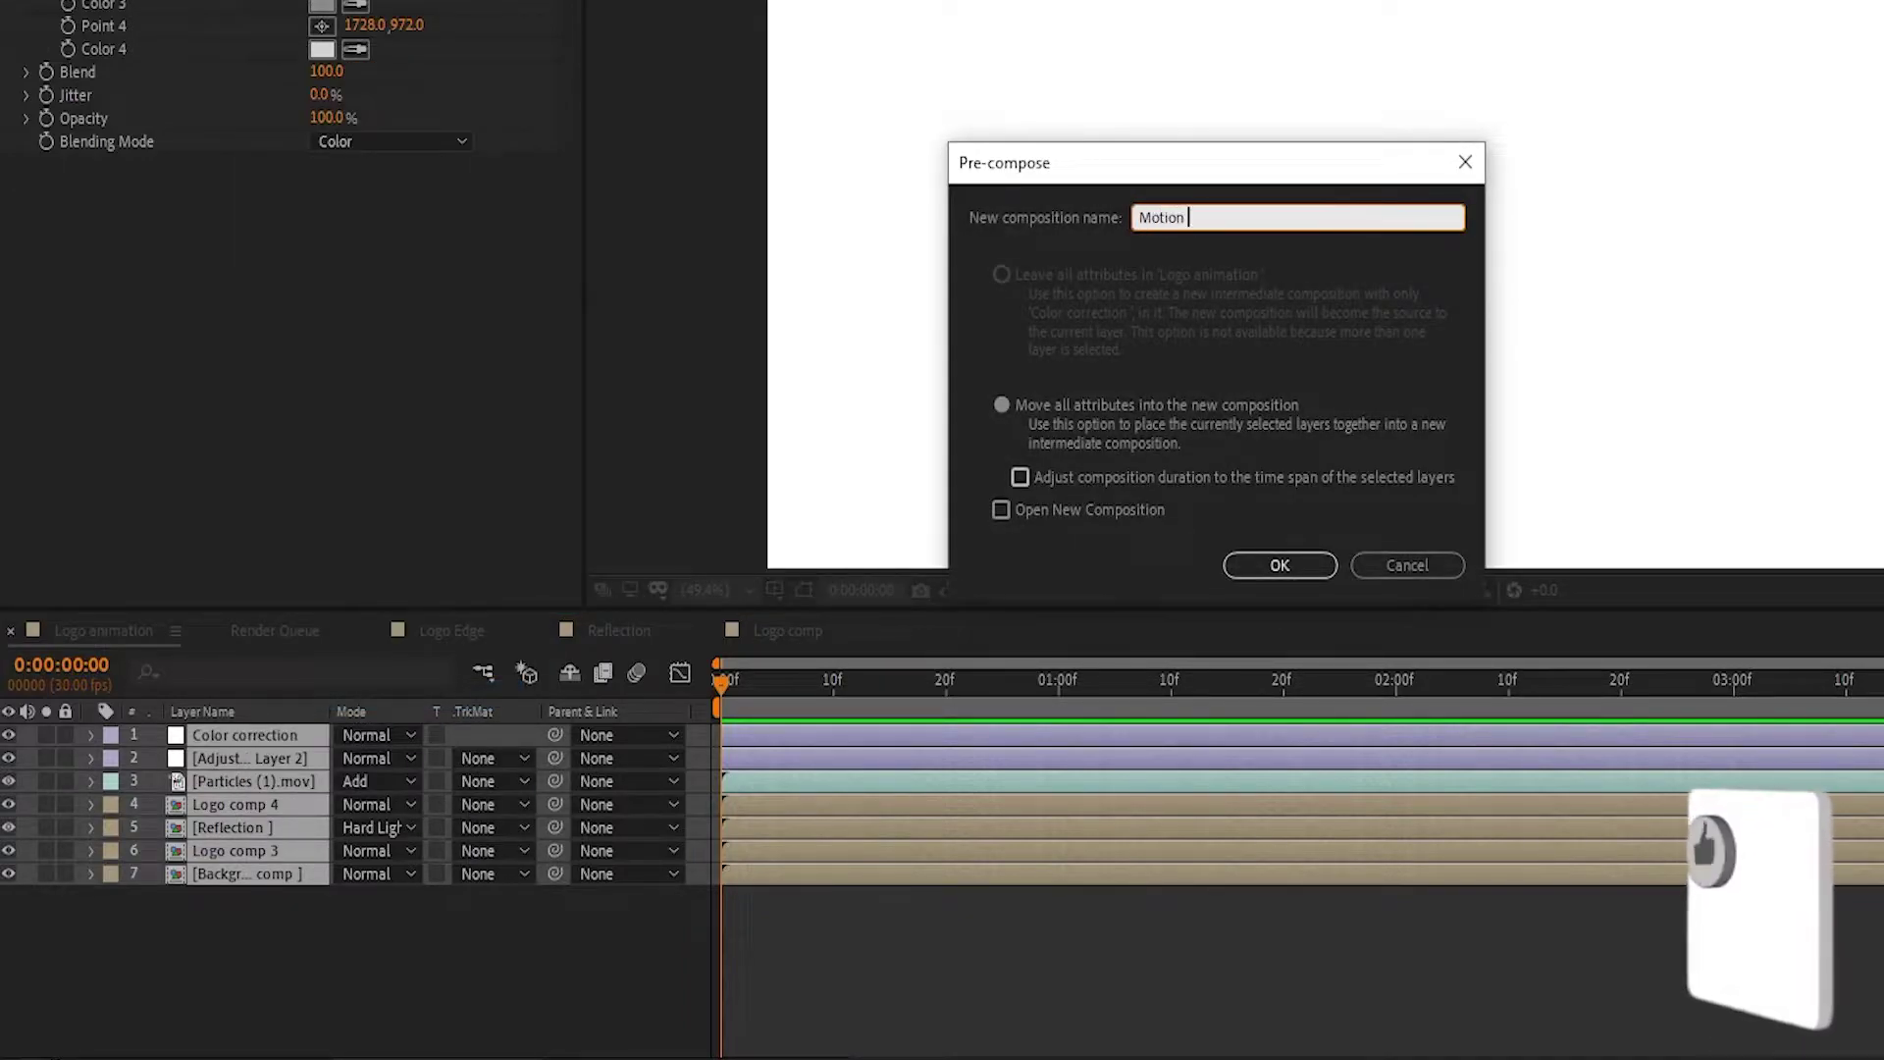
{"action": "type", "text": "graphic"}
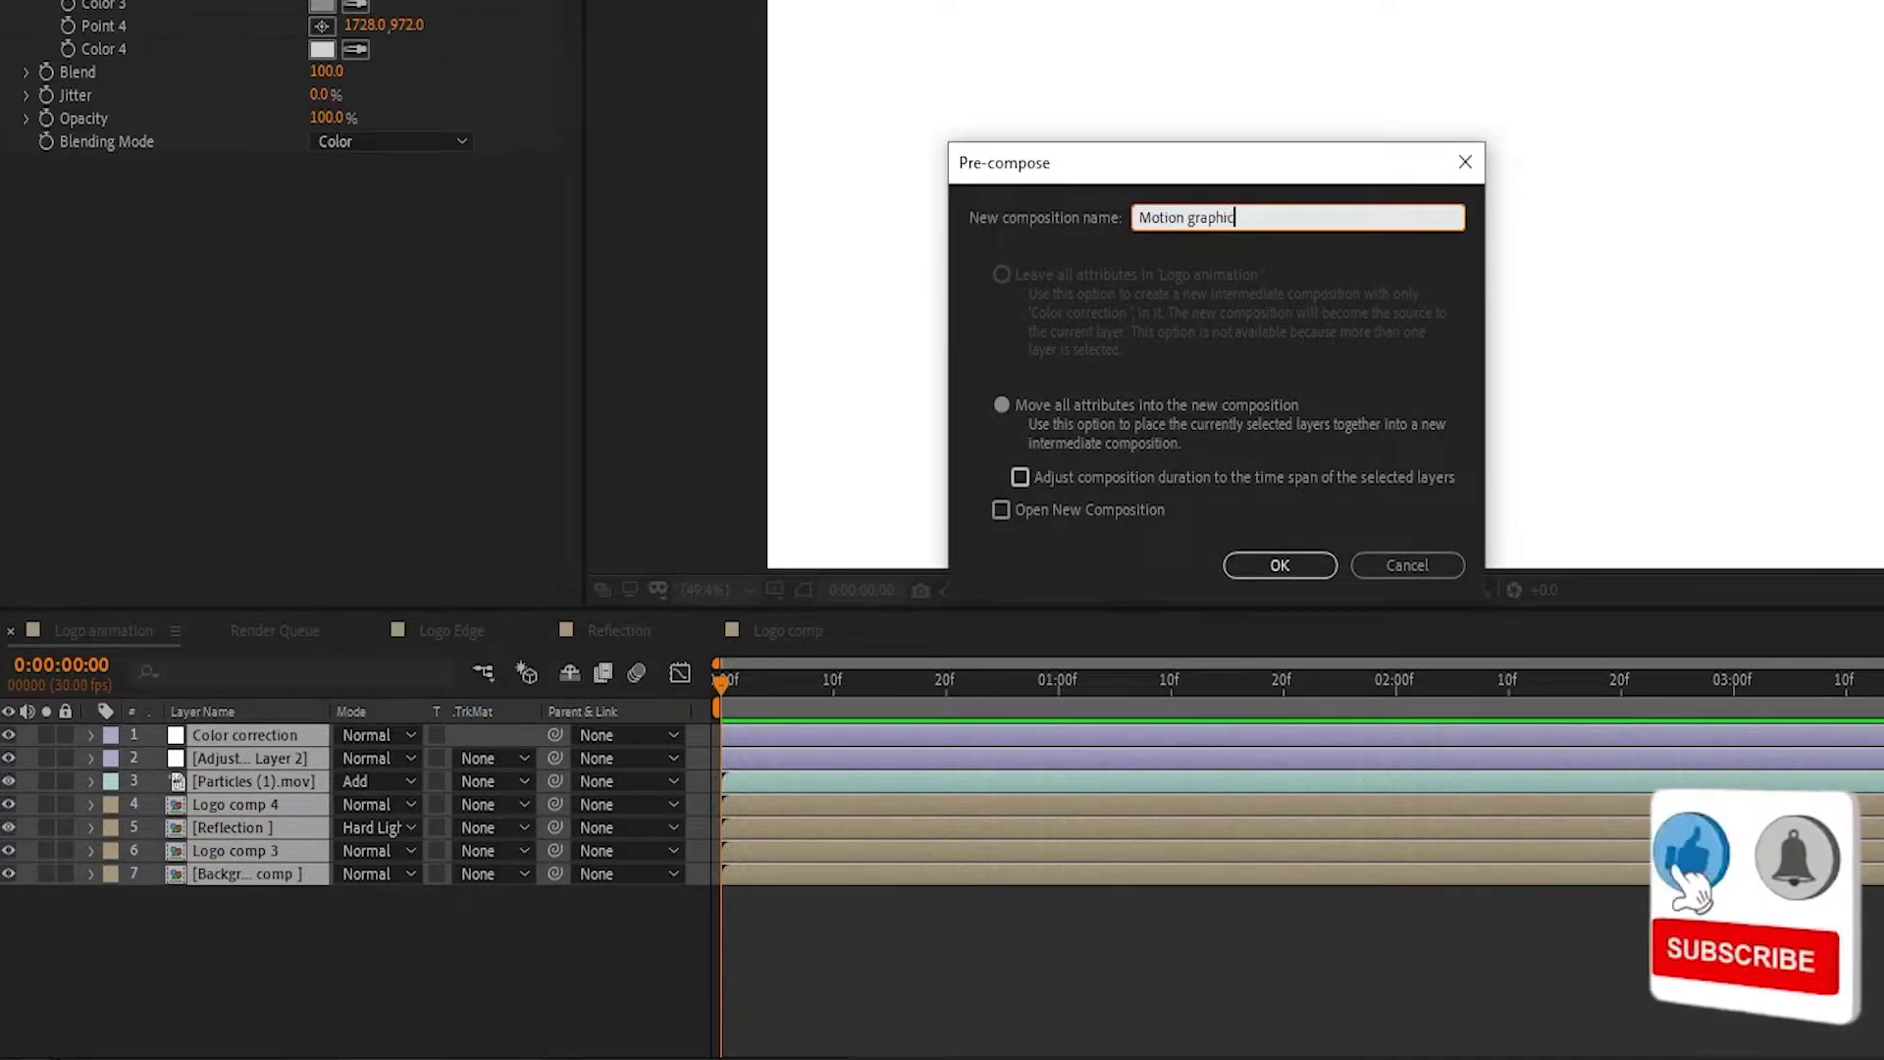
{"action": "type", "text": "s templet"}
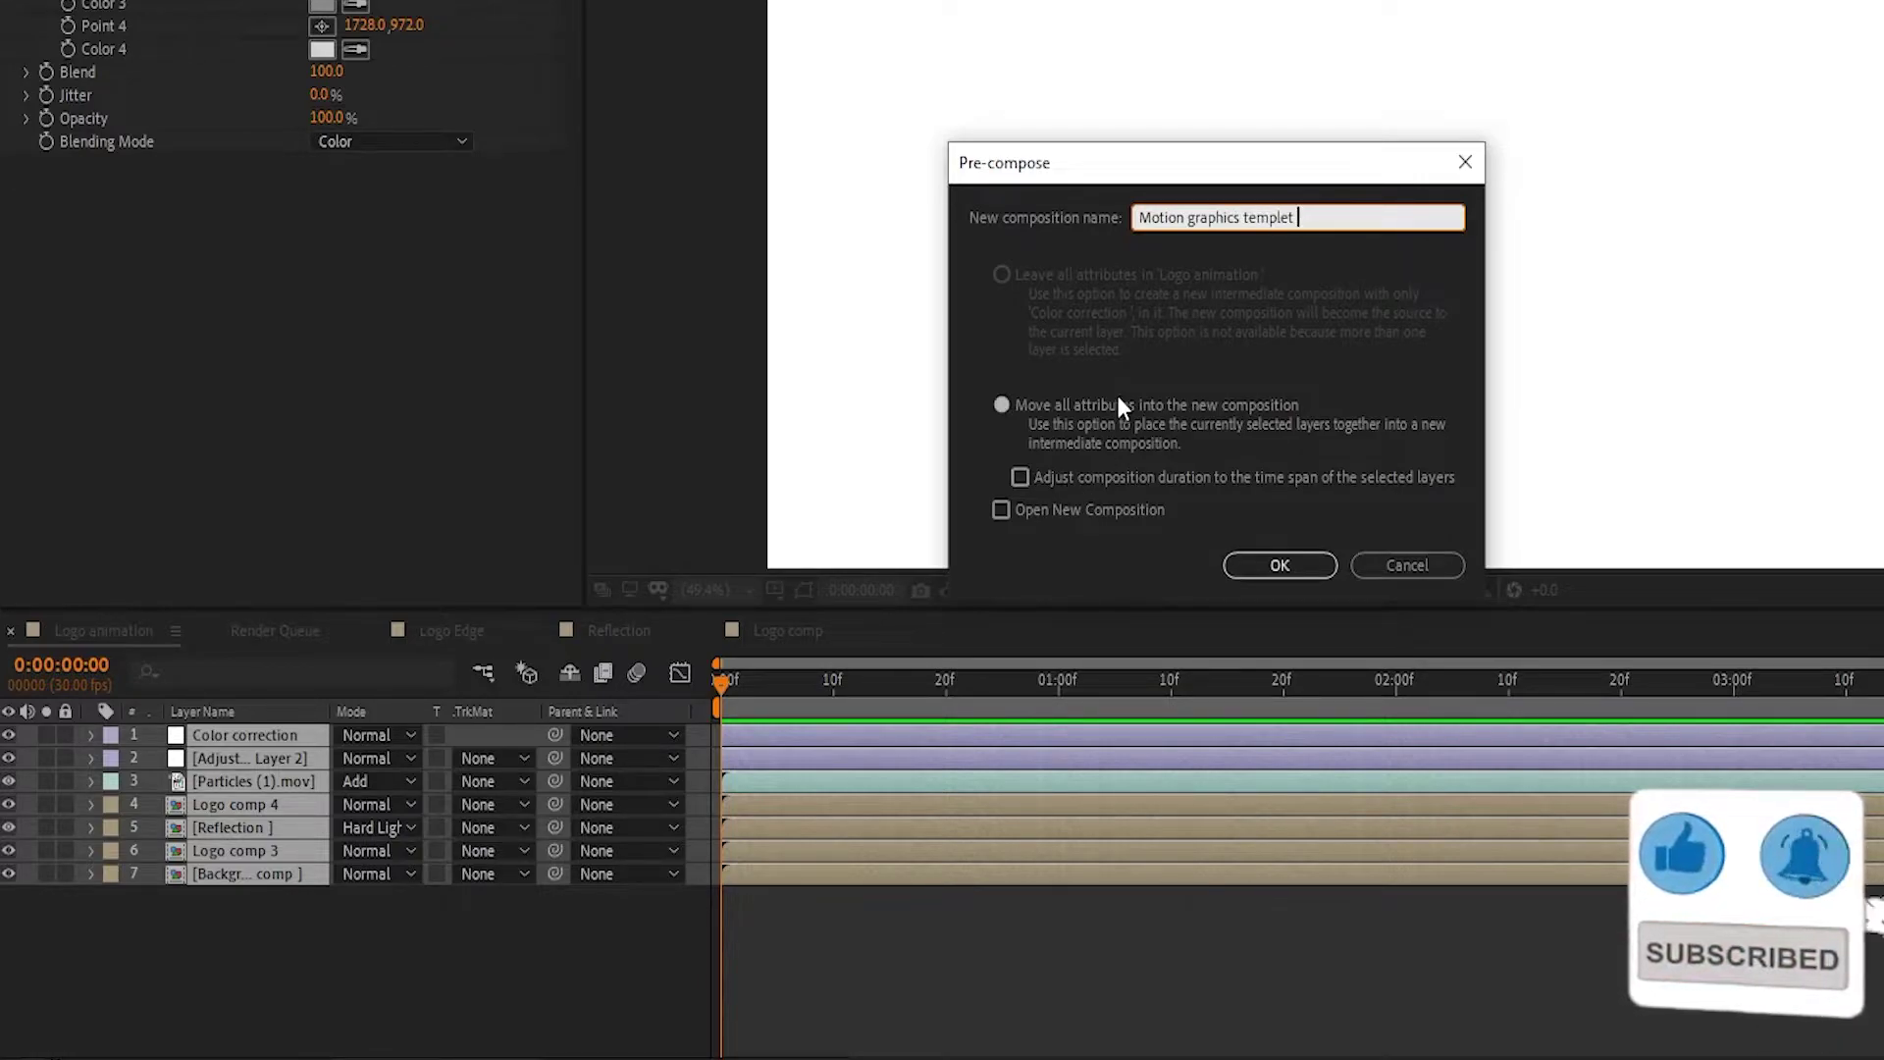
{"action": "left_click", "coordinate": [1001, 405]}
{"action": "left_click", "coordinate": [1297, 567]}
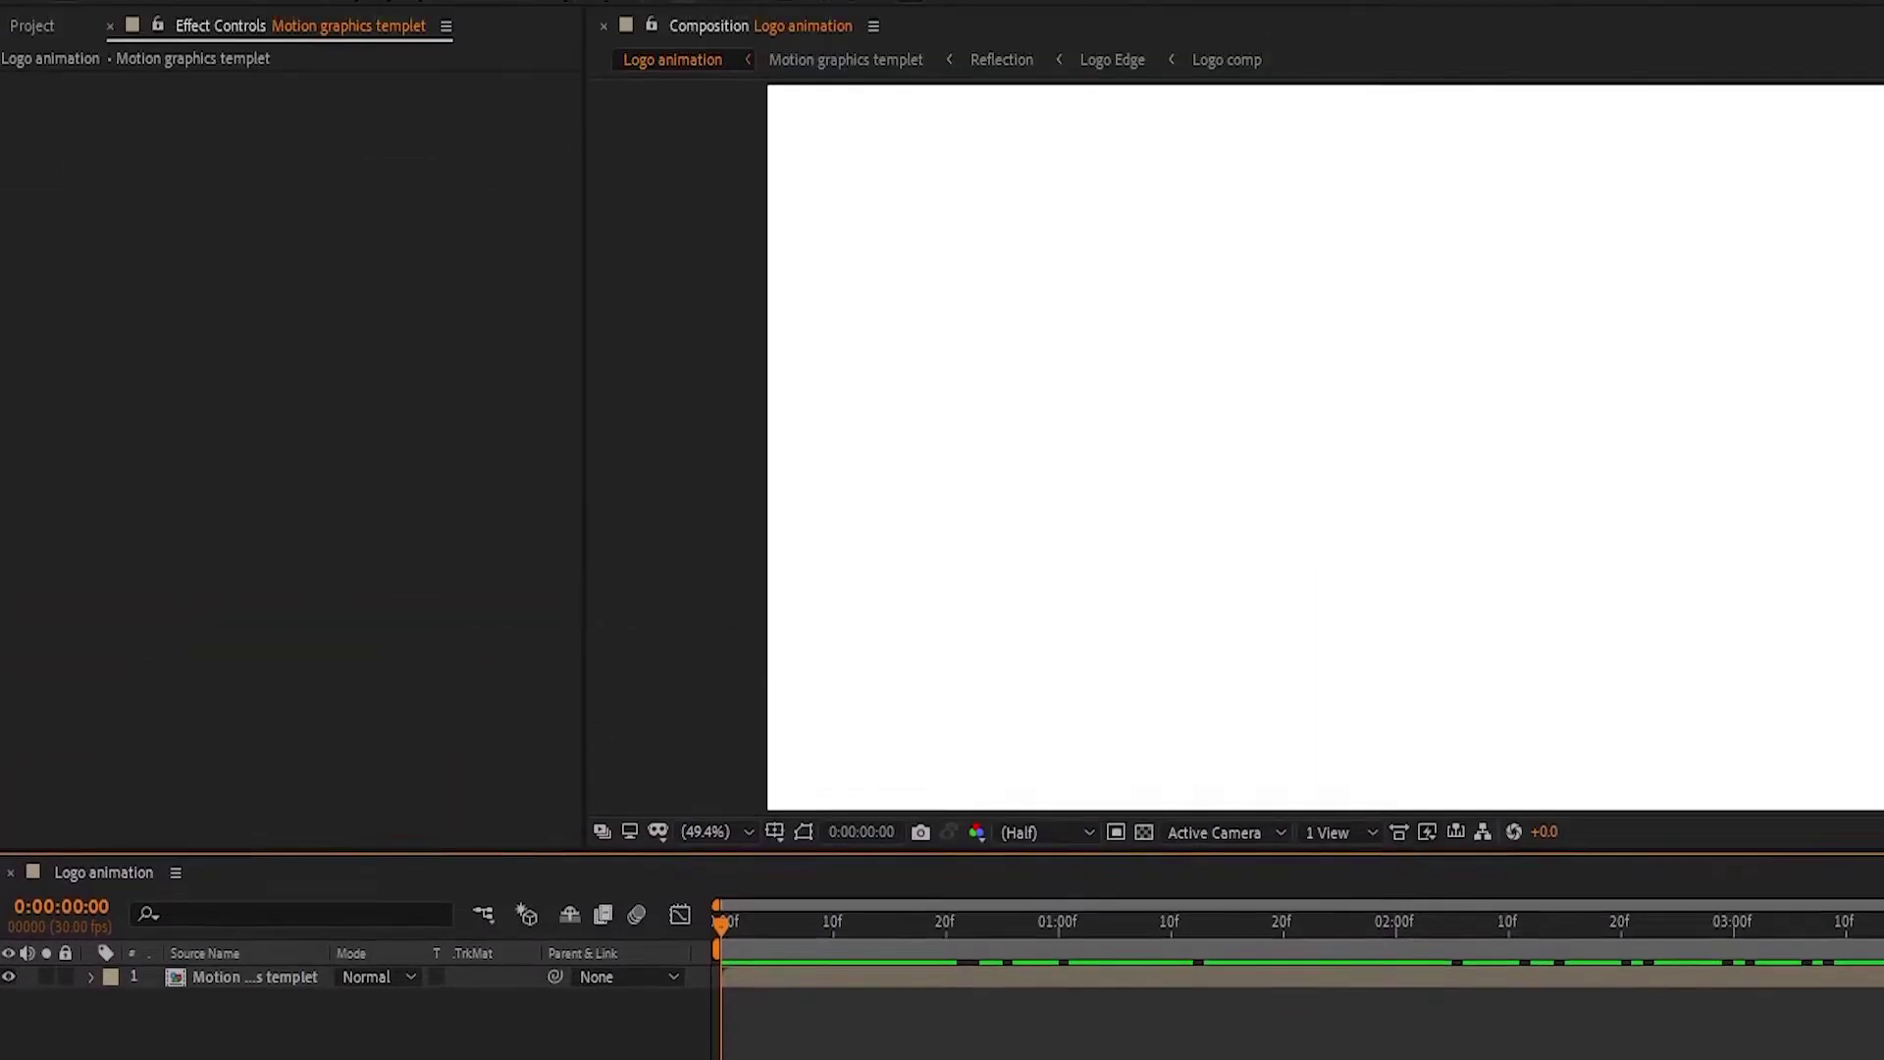
In Essential Graphics, set Primary to Motion graphics templet and name the template 'Motion graphics templet'.
{"action": "left_click", "coordinate": [467, 12]}
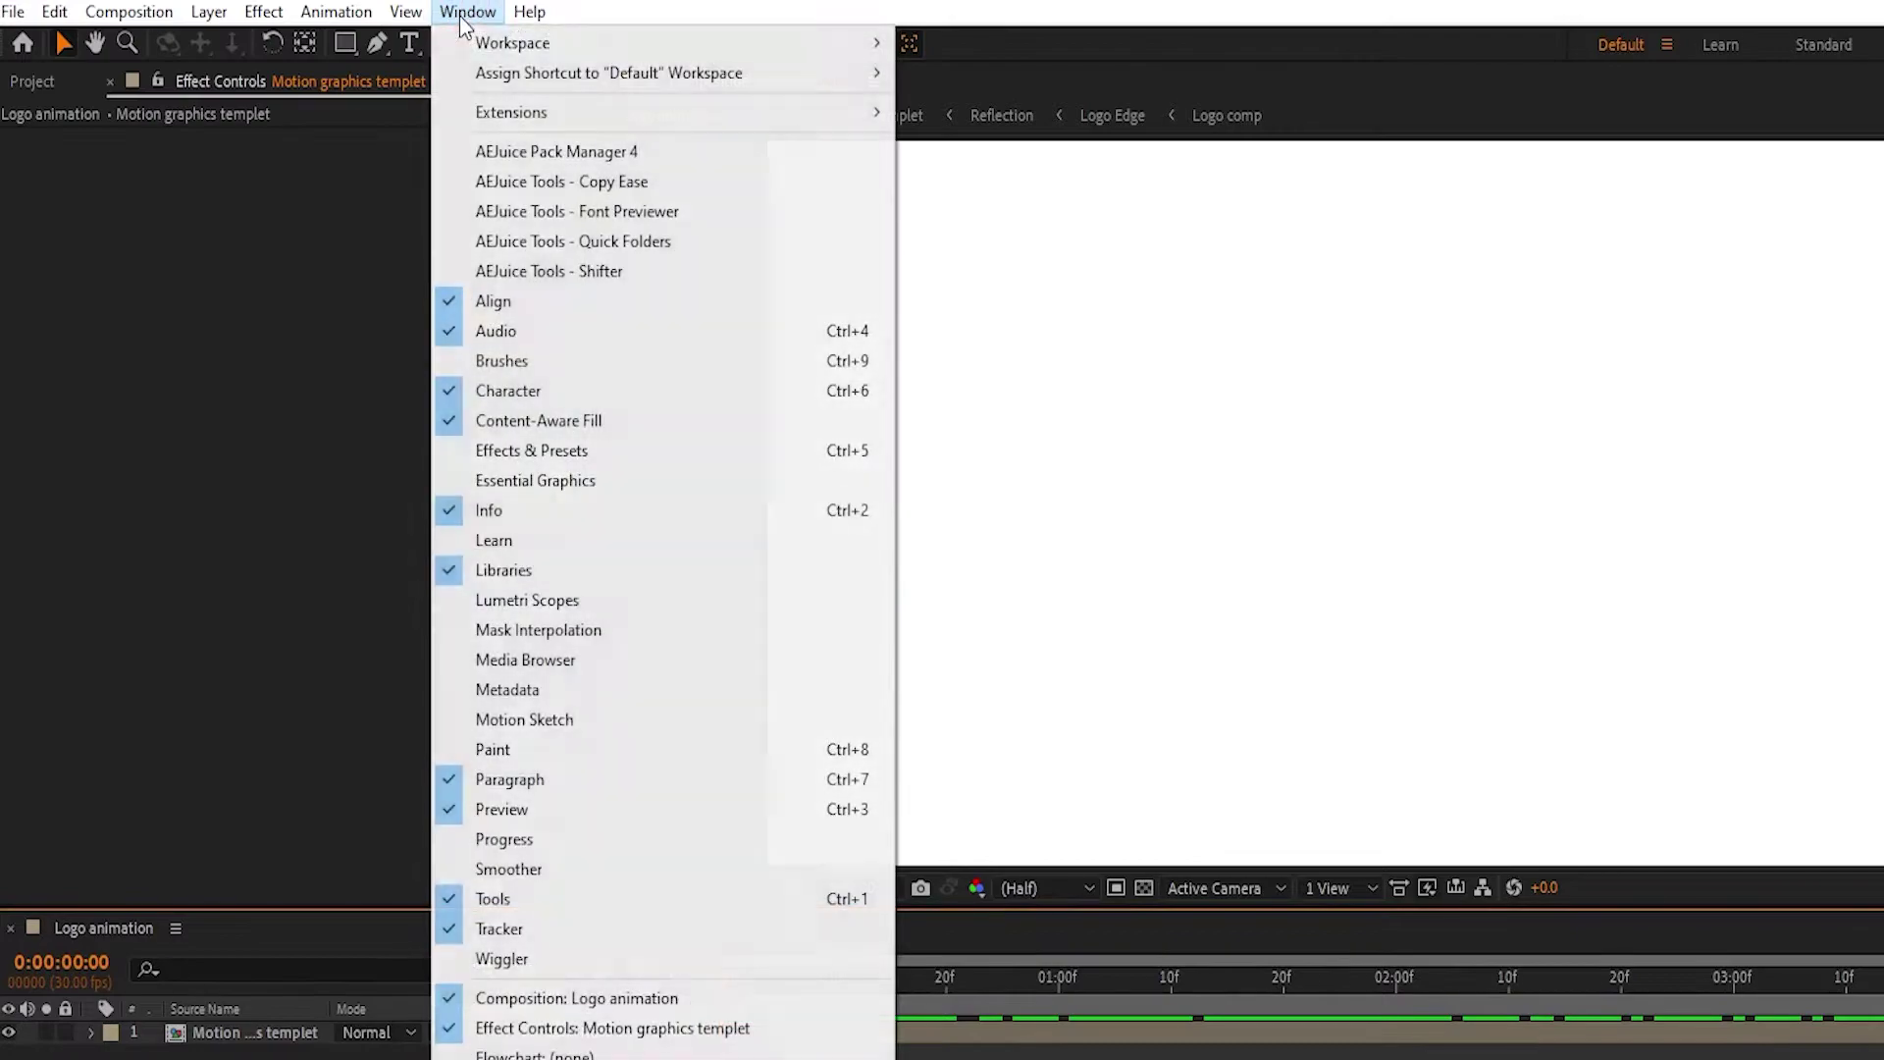
{"action": "left_click", "coordinate": [543, 481]}
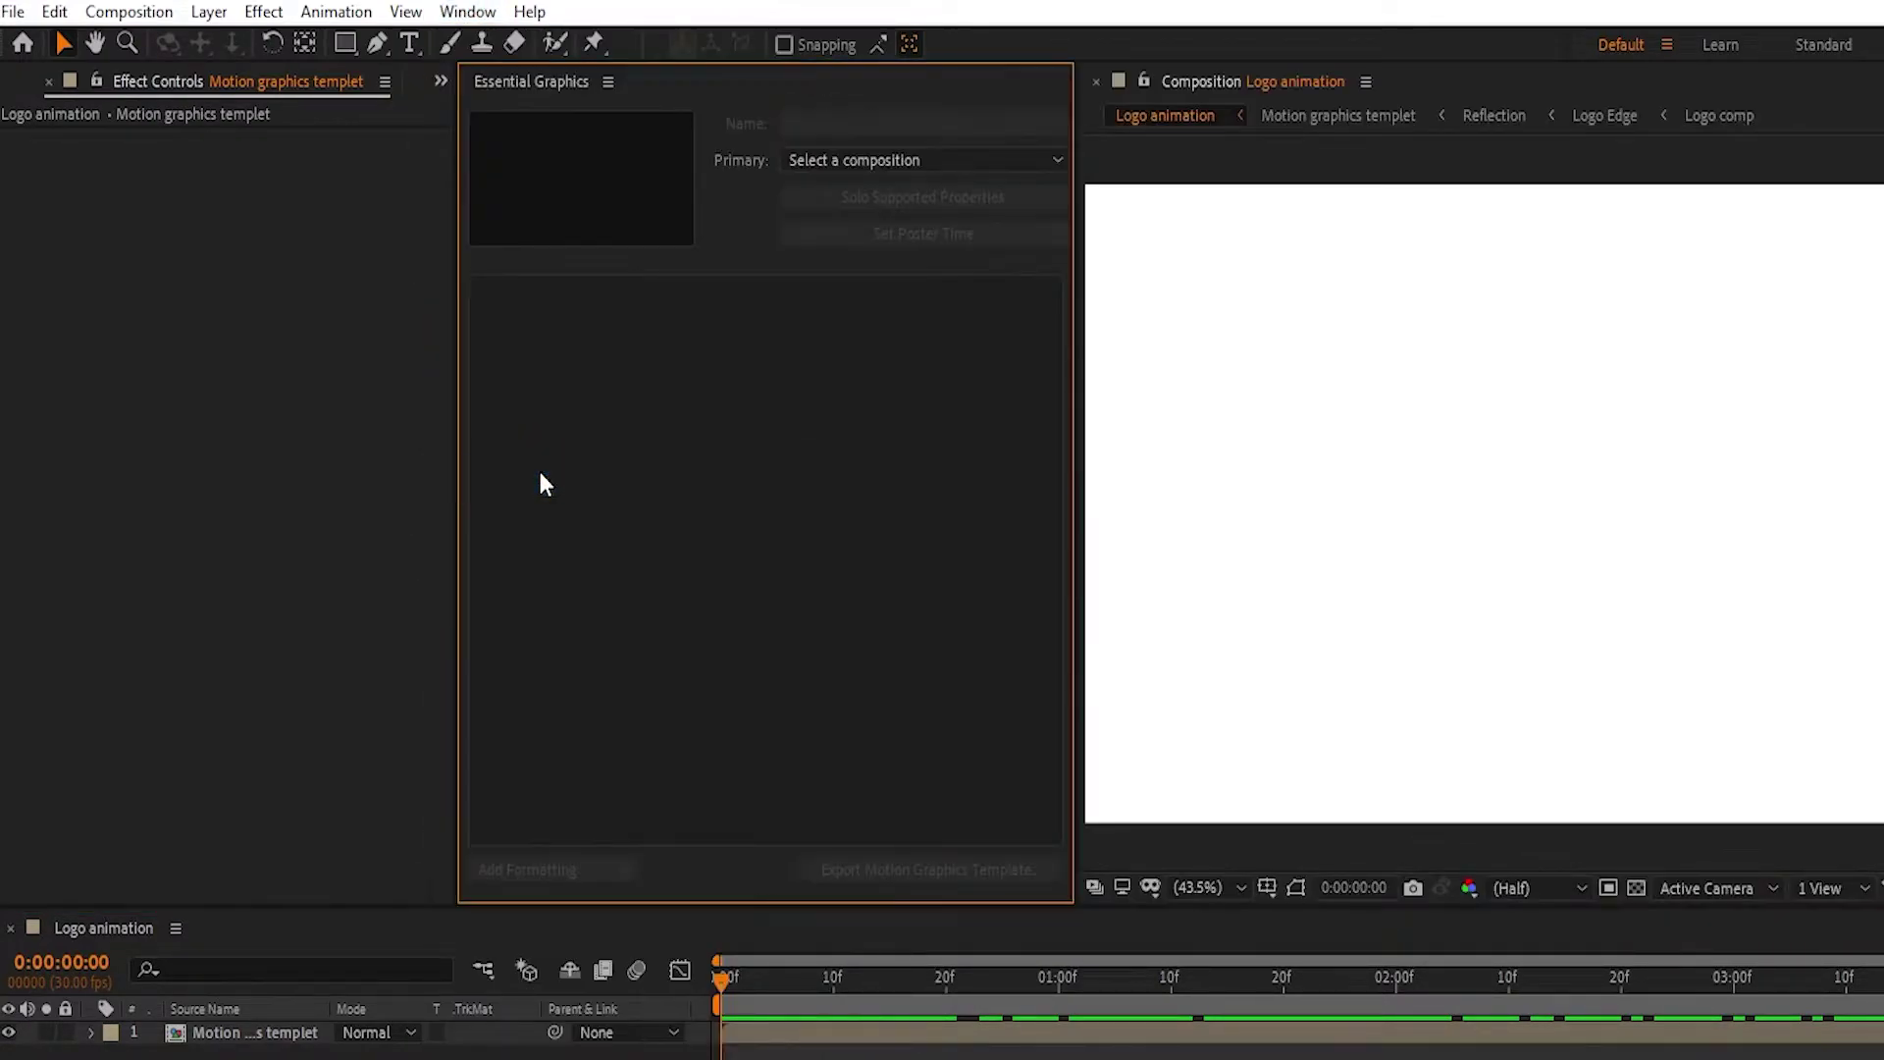
{"action": "left_click", "coordinate": [800, 159]}
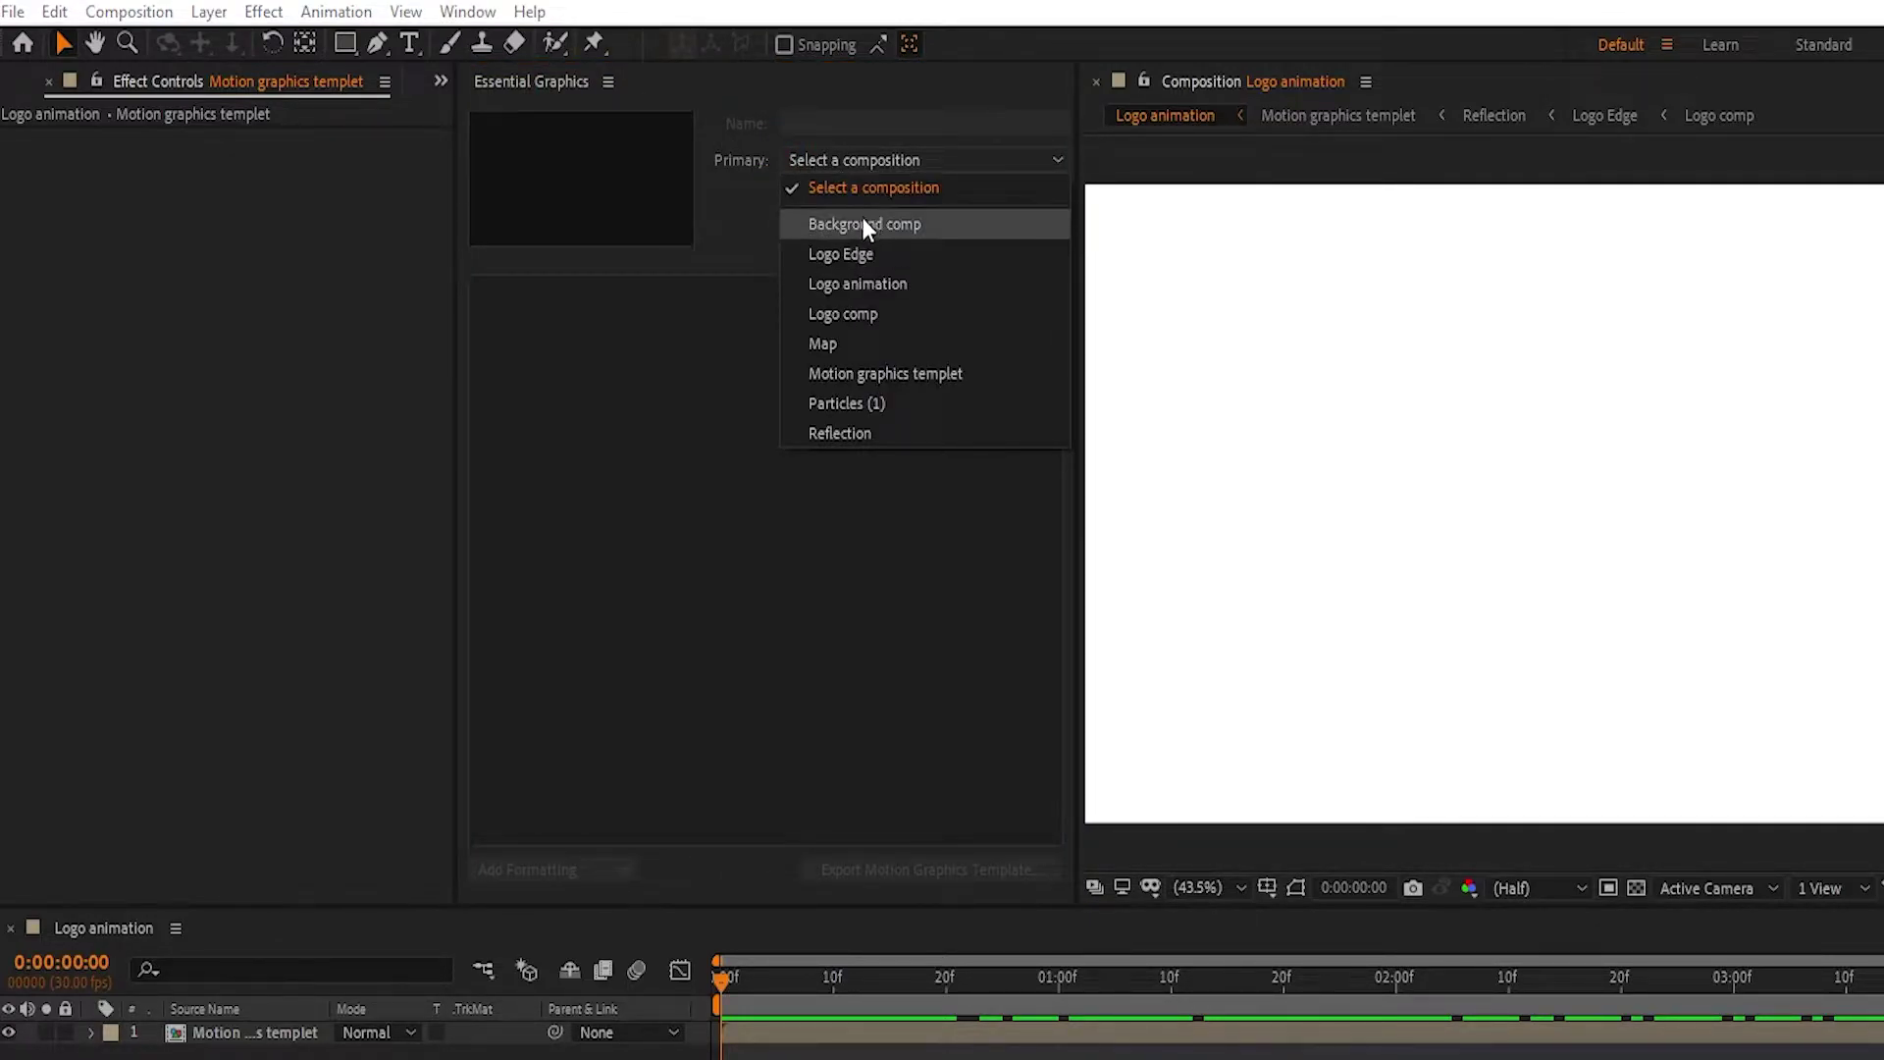
{"action": "left_click", "coordinate": [899, 373]}
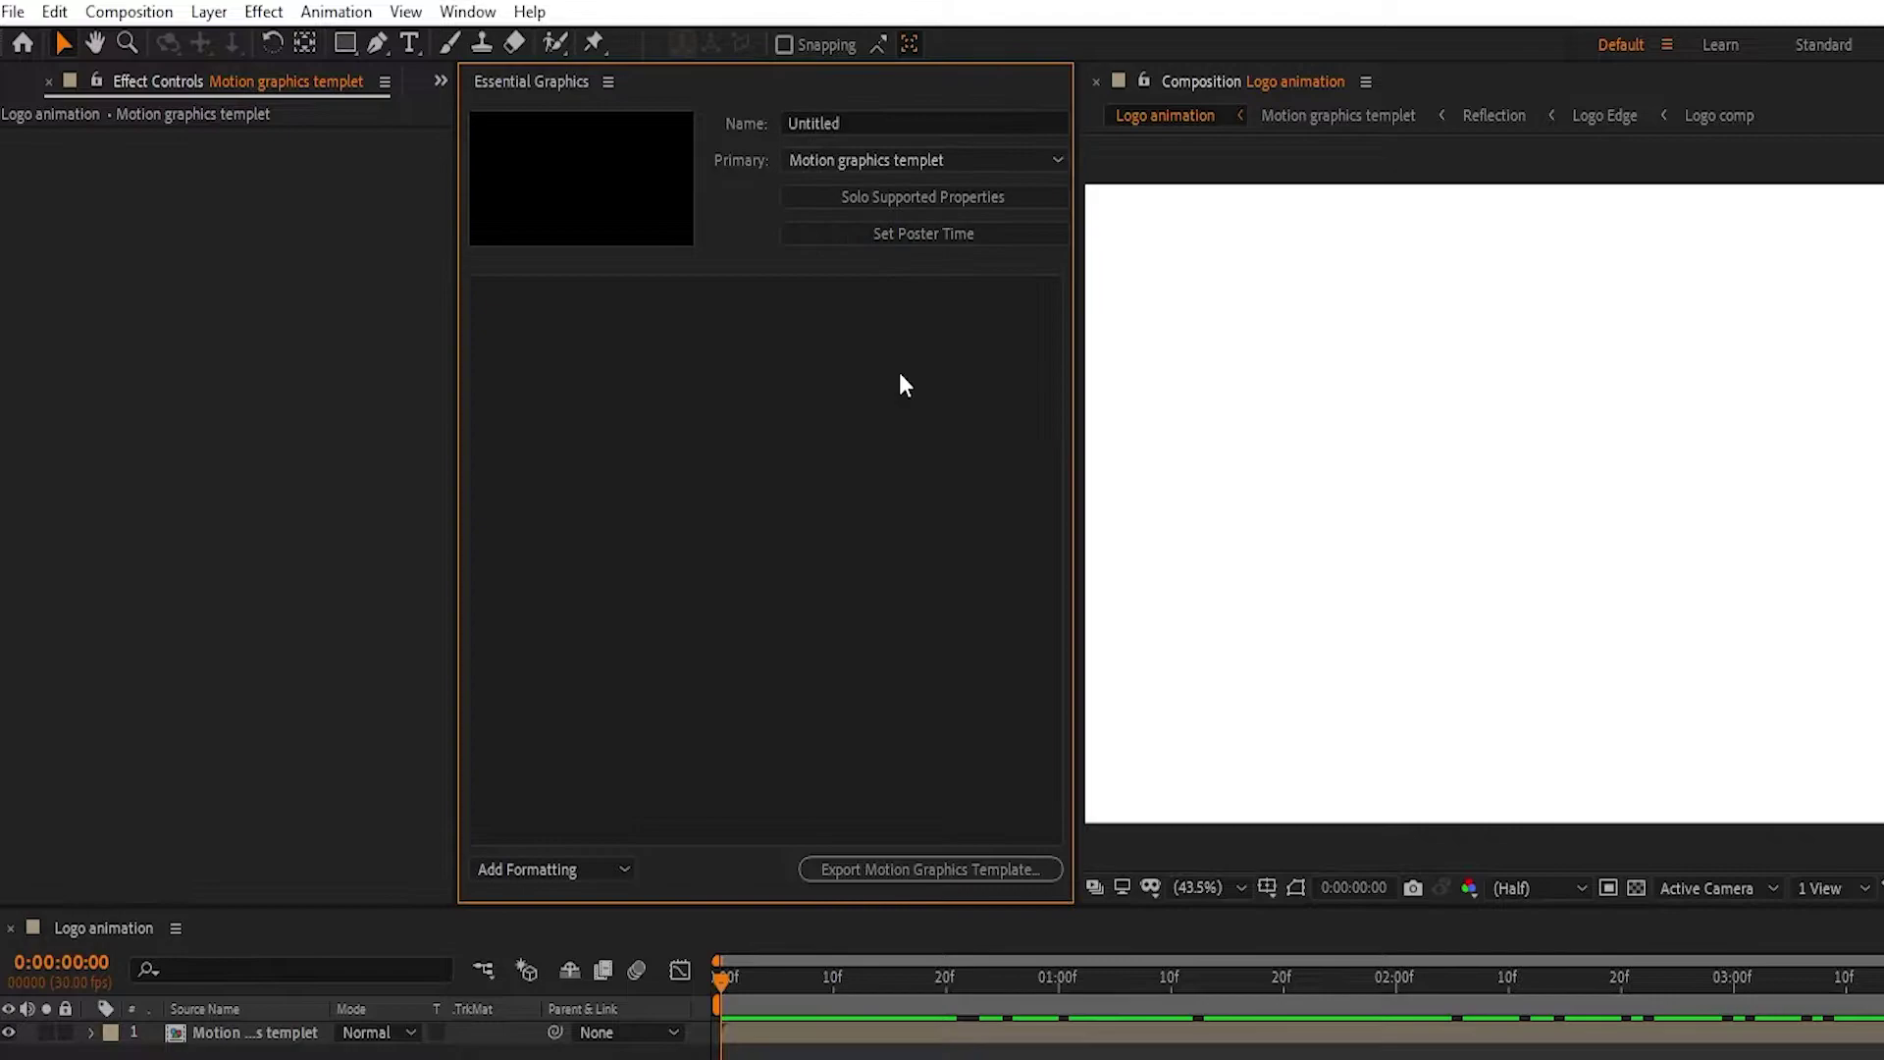
{"action": "left_click", "coordinate": [923, 123]}
{"action": "type", "text": "Motion graph"}
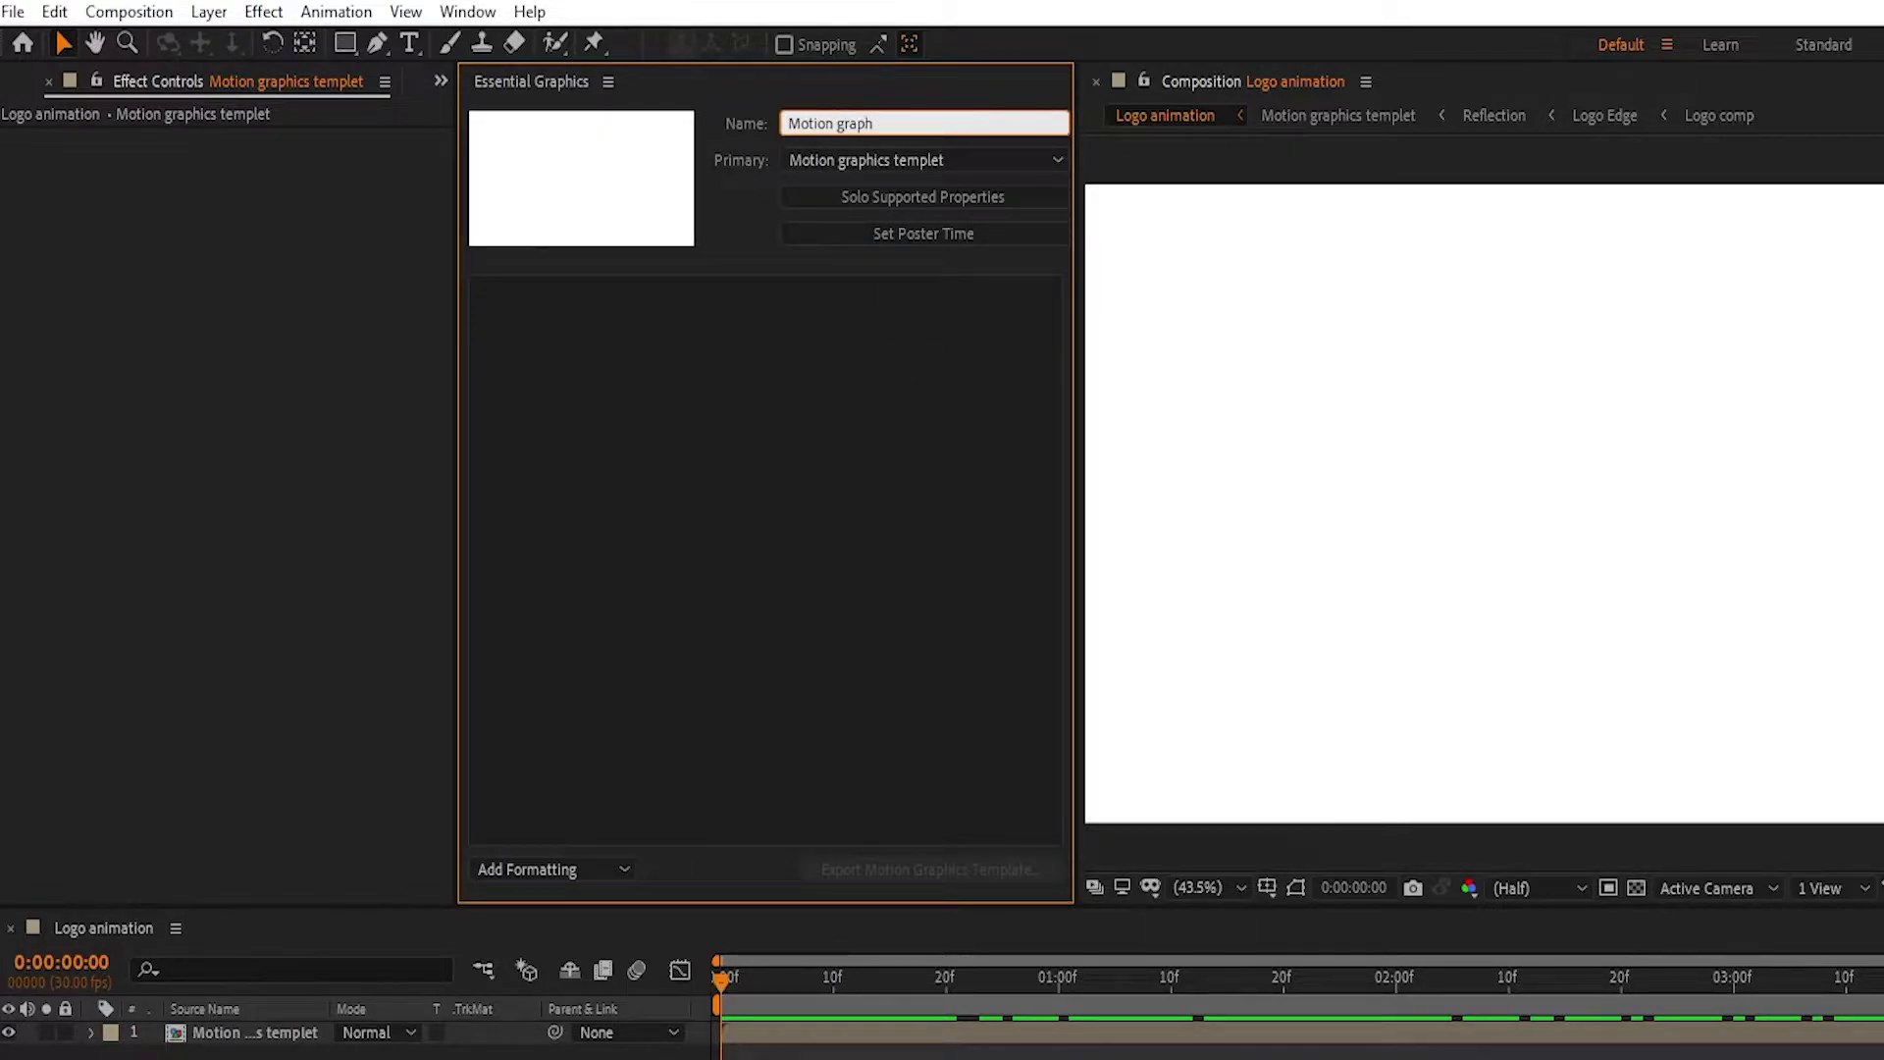
{"action": "type", "text": "ics templet"}
Open the Motion graphics templet composition, then its nested Logo comp.
{"action": "left_click", "coordinate": [90, 1032]}
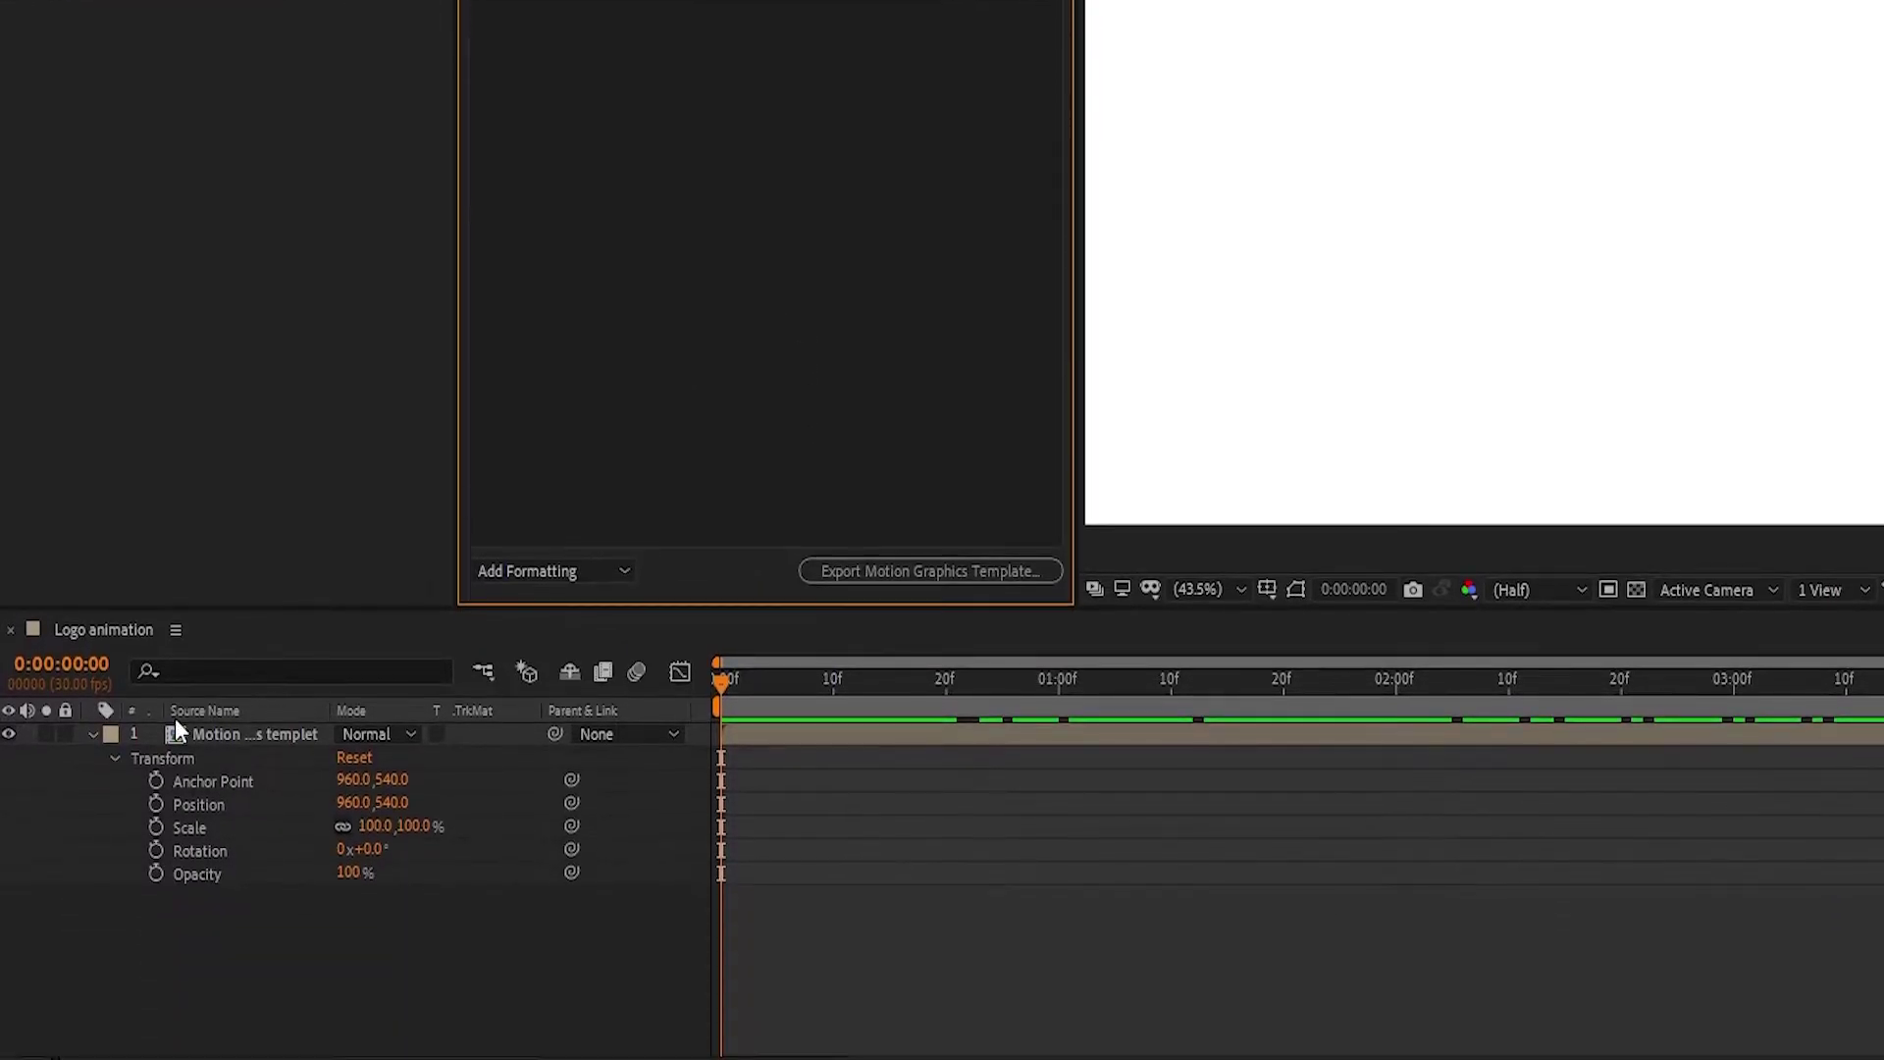
{"action": "double_click", "coordinate": [243, 734]}
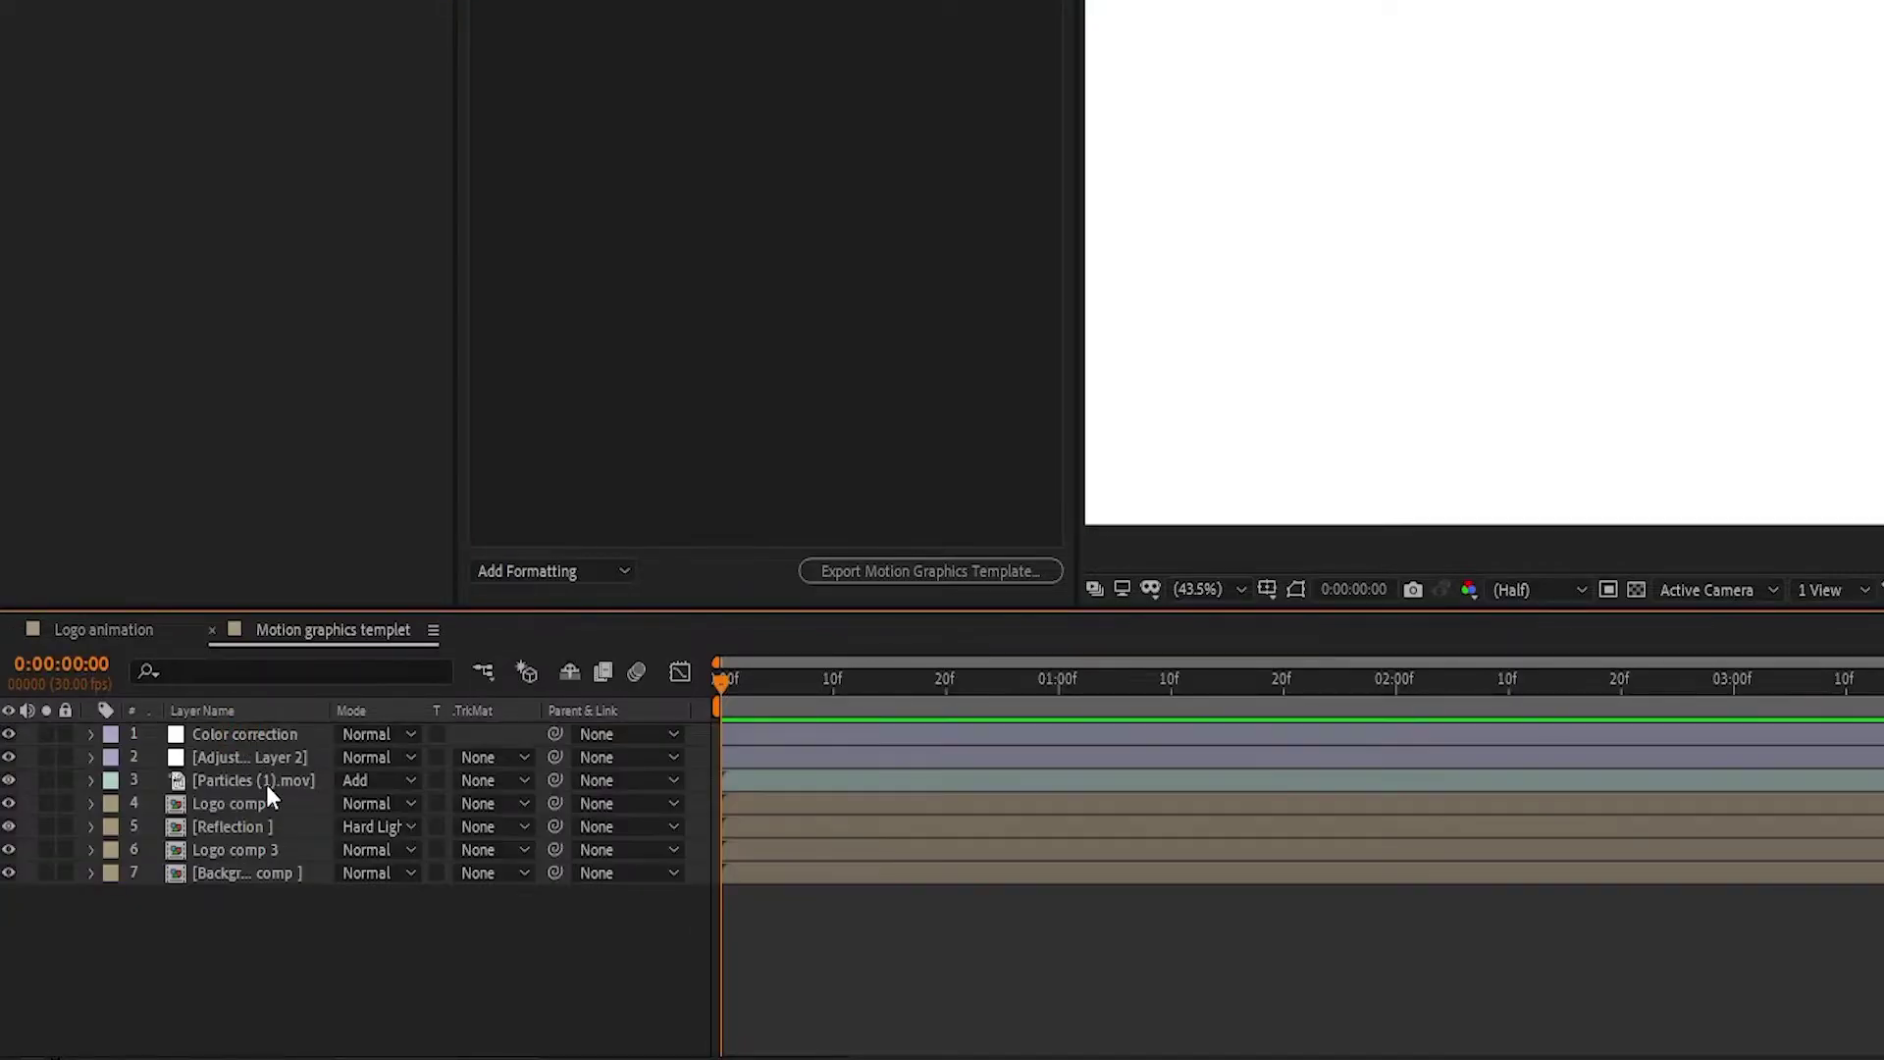
{"action": "double_click", "coordinate": [231, 846]}
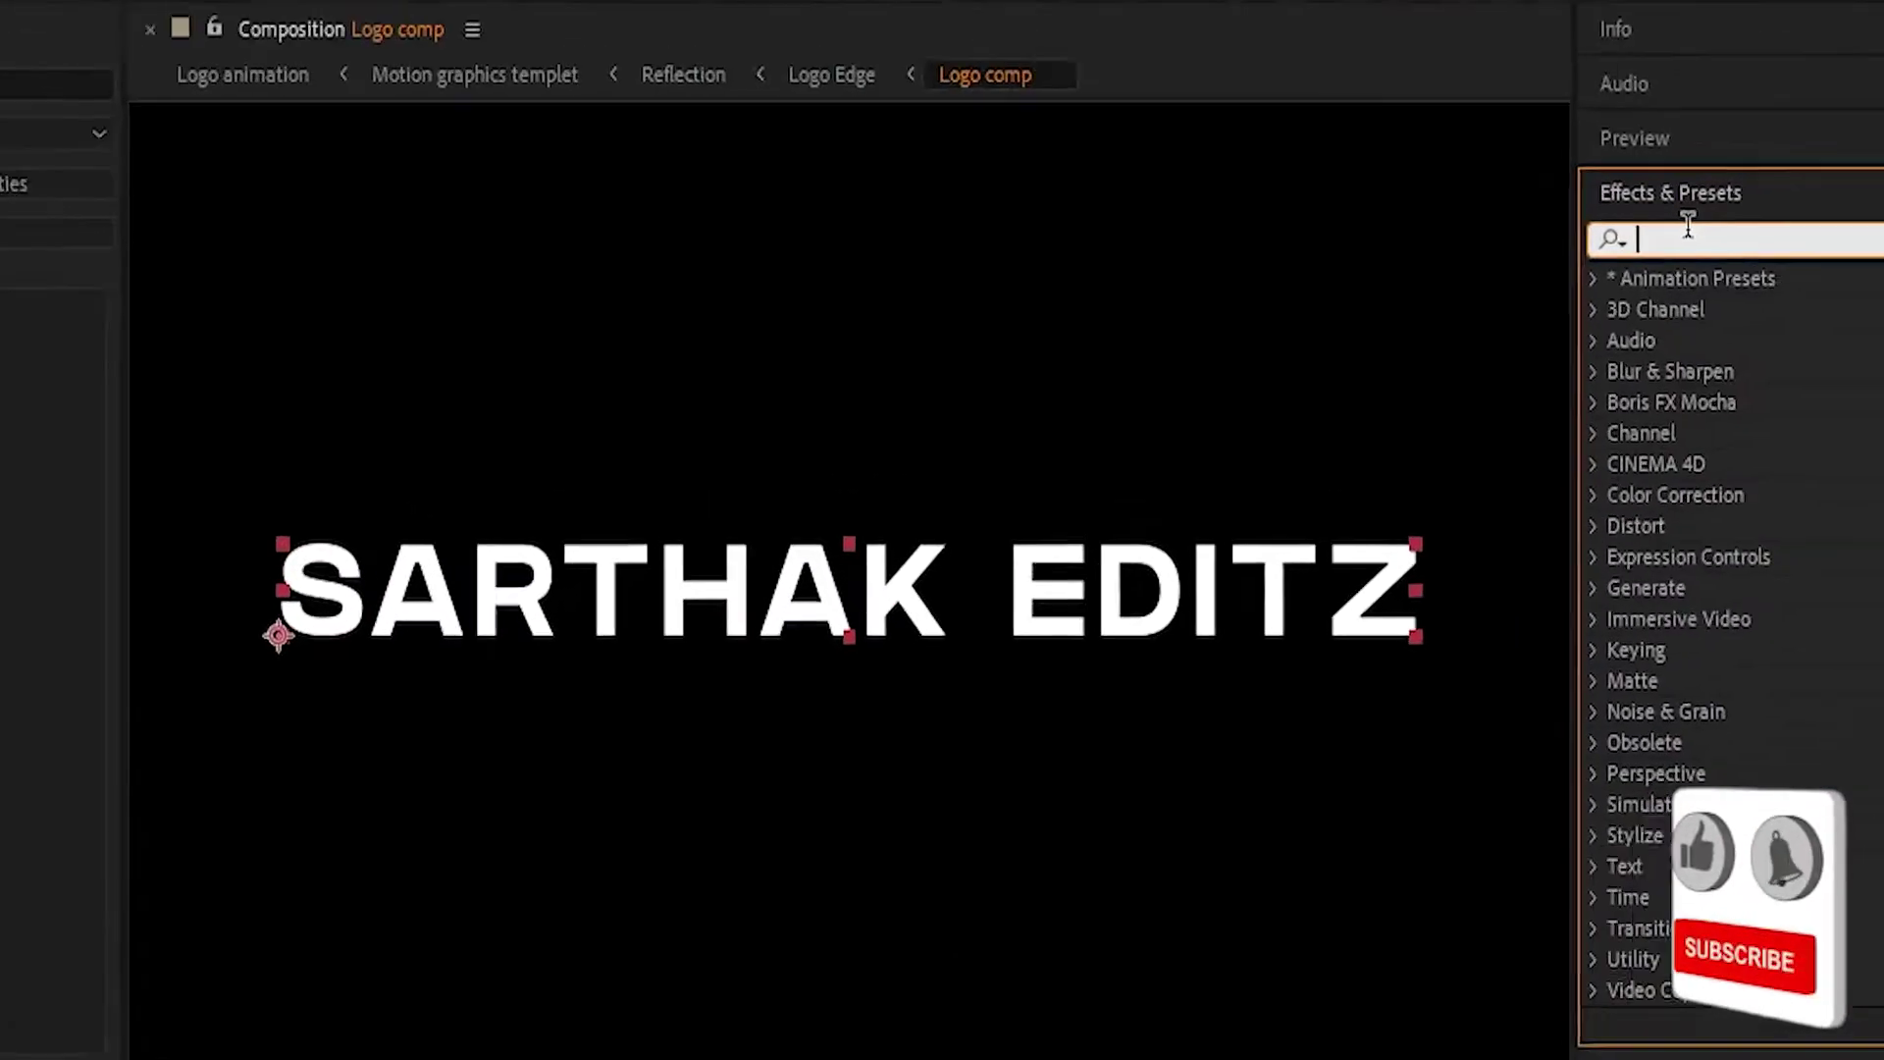
Apply a Fill effect to the SARTHAK EDITZ text layer with colour white (FFFFFF).
{"action": "type", "text": "Fill"}
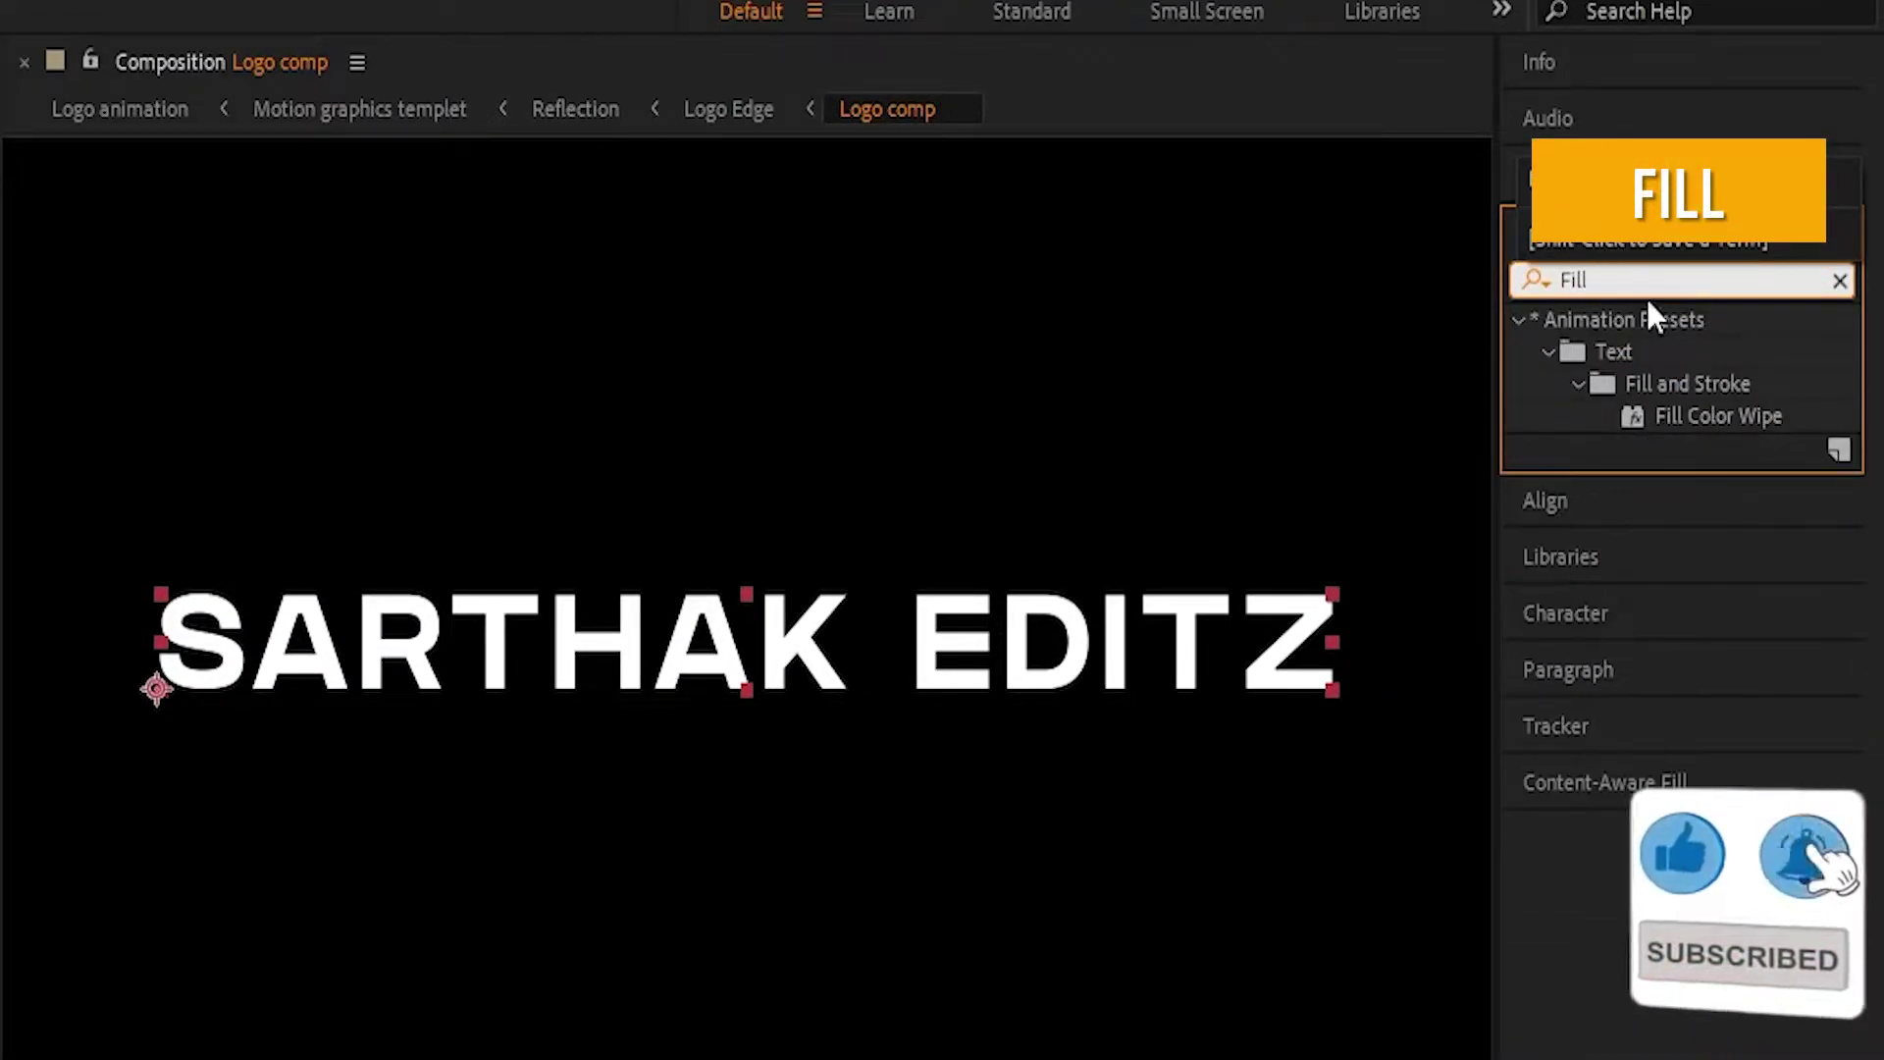
{"action": "left_click_drag", "start_coordinate": [1664, 512], "coordinate": [444, 630]}
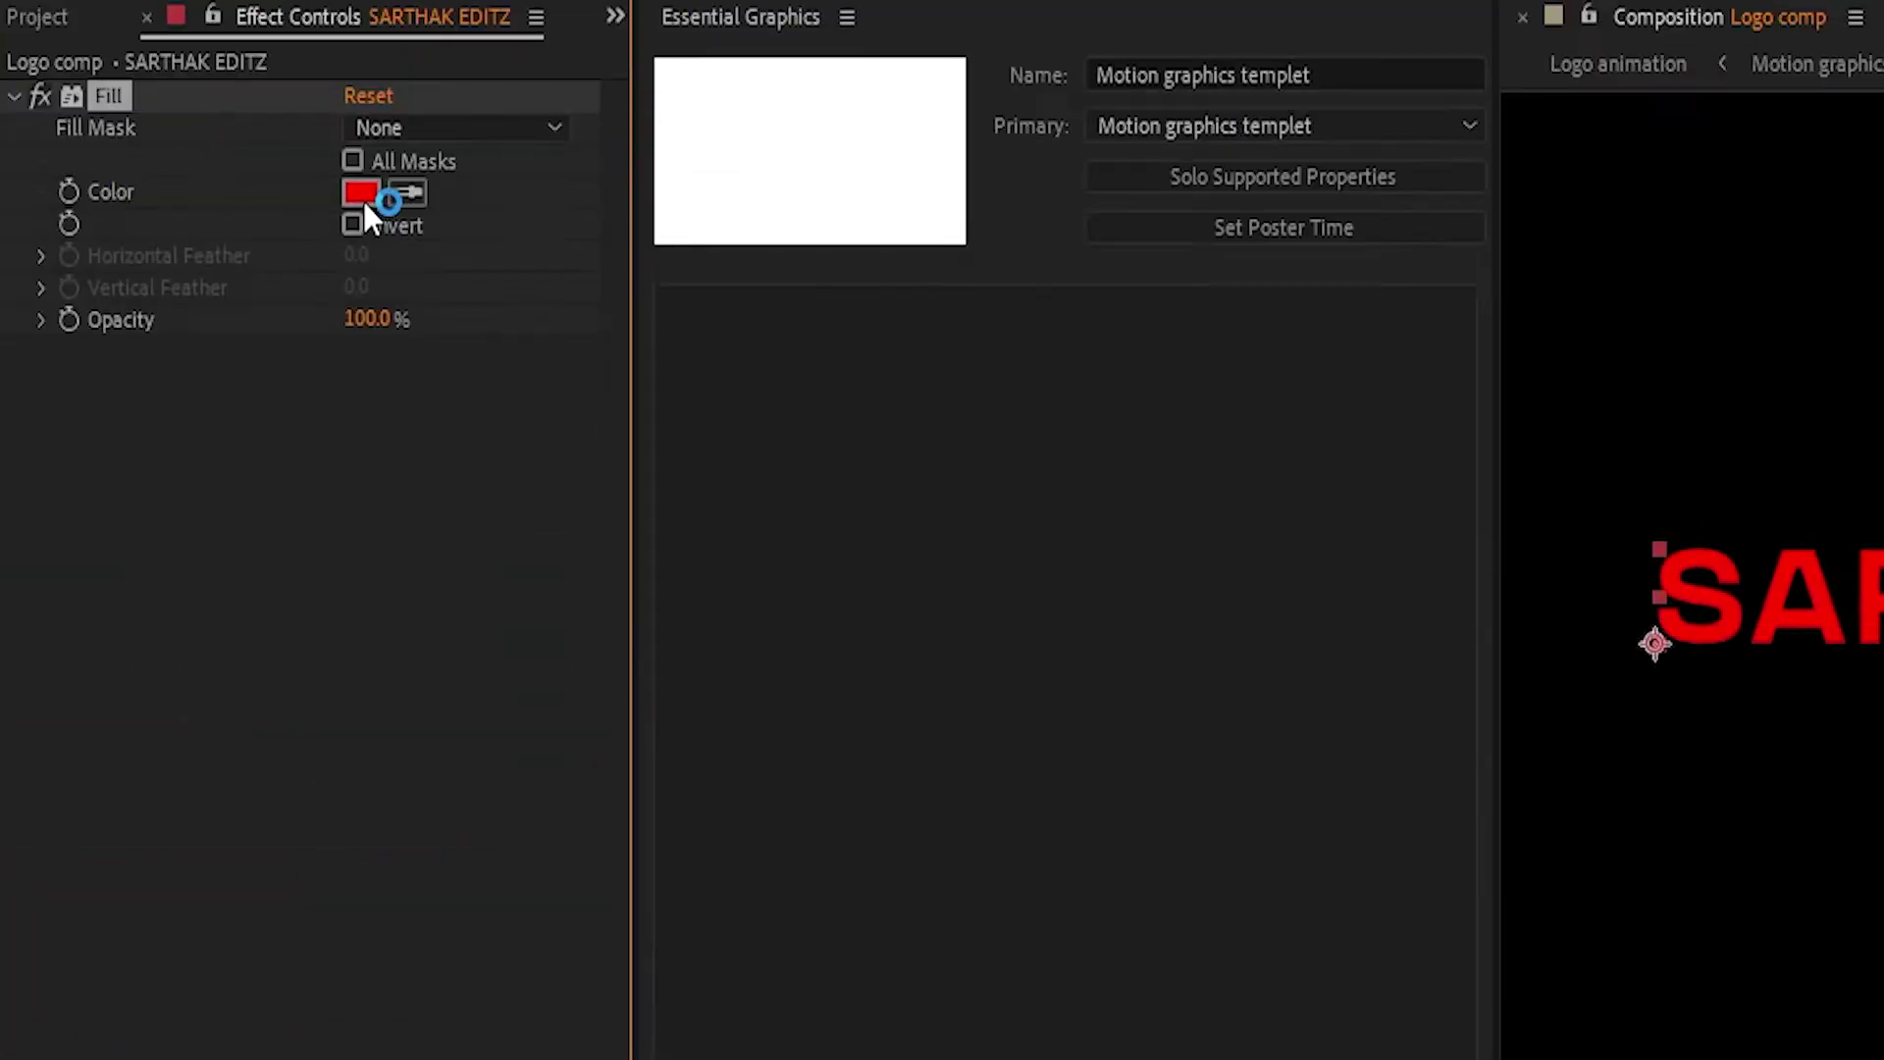
{"action": "left_click", "coordinate": [362, 193]}
{"action": "left_click_drag", "start_coordinate": [589, 982], "coordinate": [94, 866]}
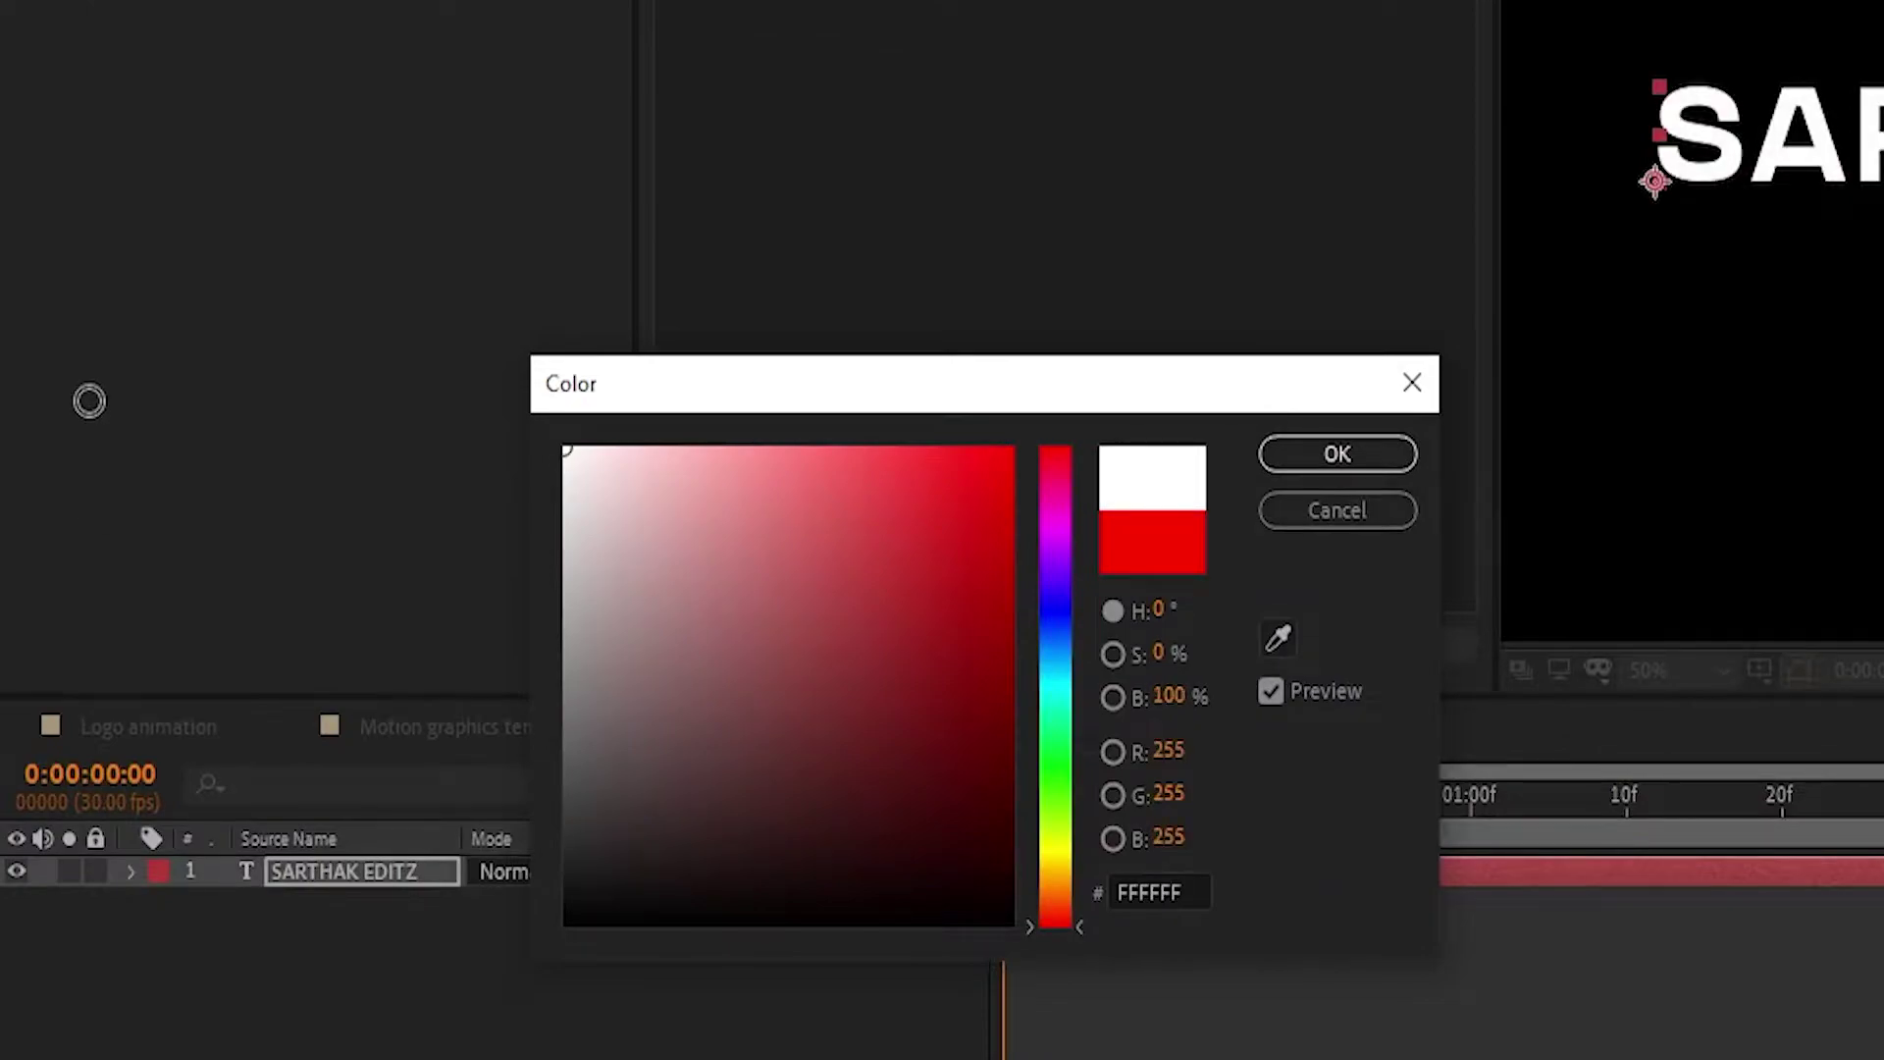
{"action": "left_click", "coordinate": [1319, 467]}
Add the SARTHAK EDITZ layer's Source Text to Essential Graphics, labelled 'Change text here'.
{"action": "left_click", "coordinate": [293, 920]}
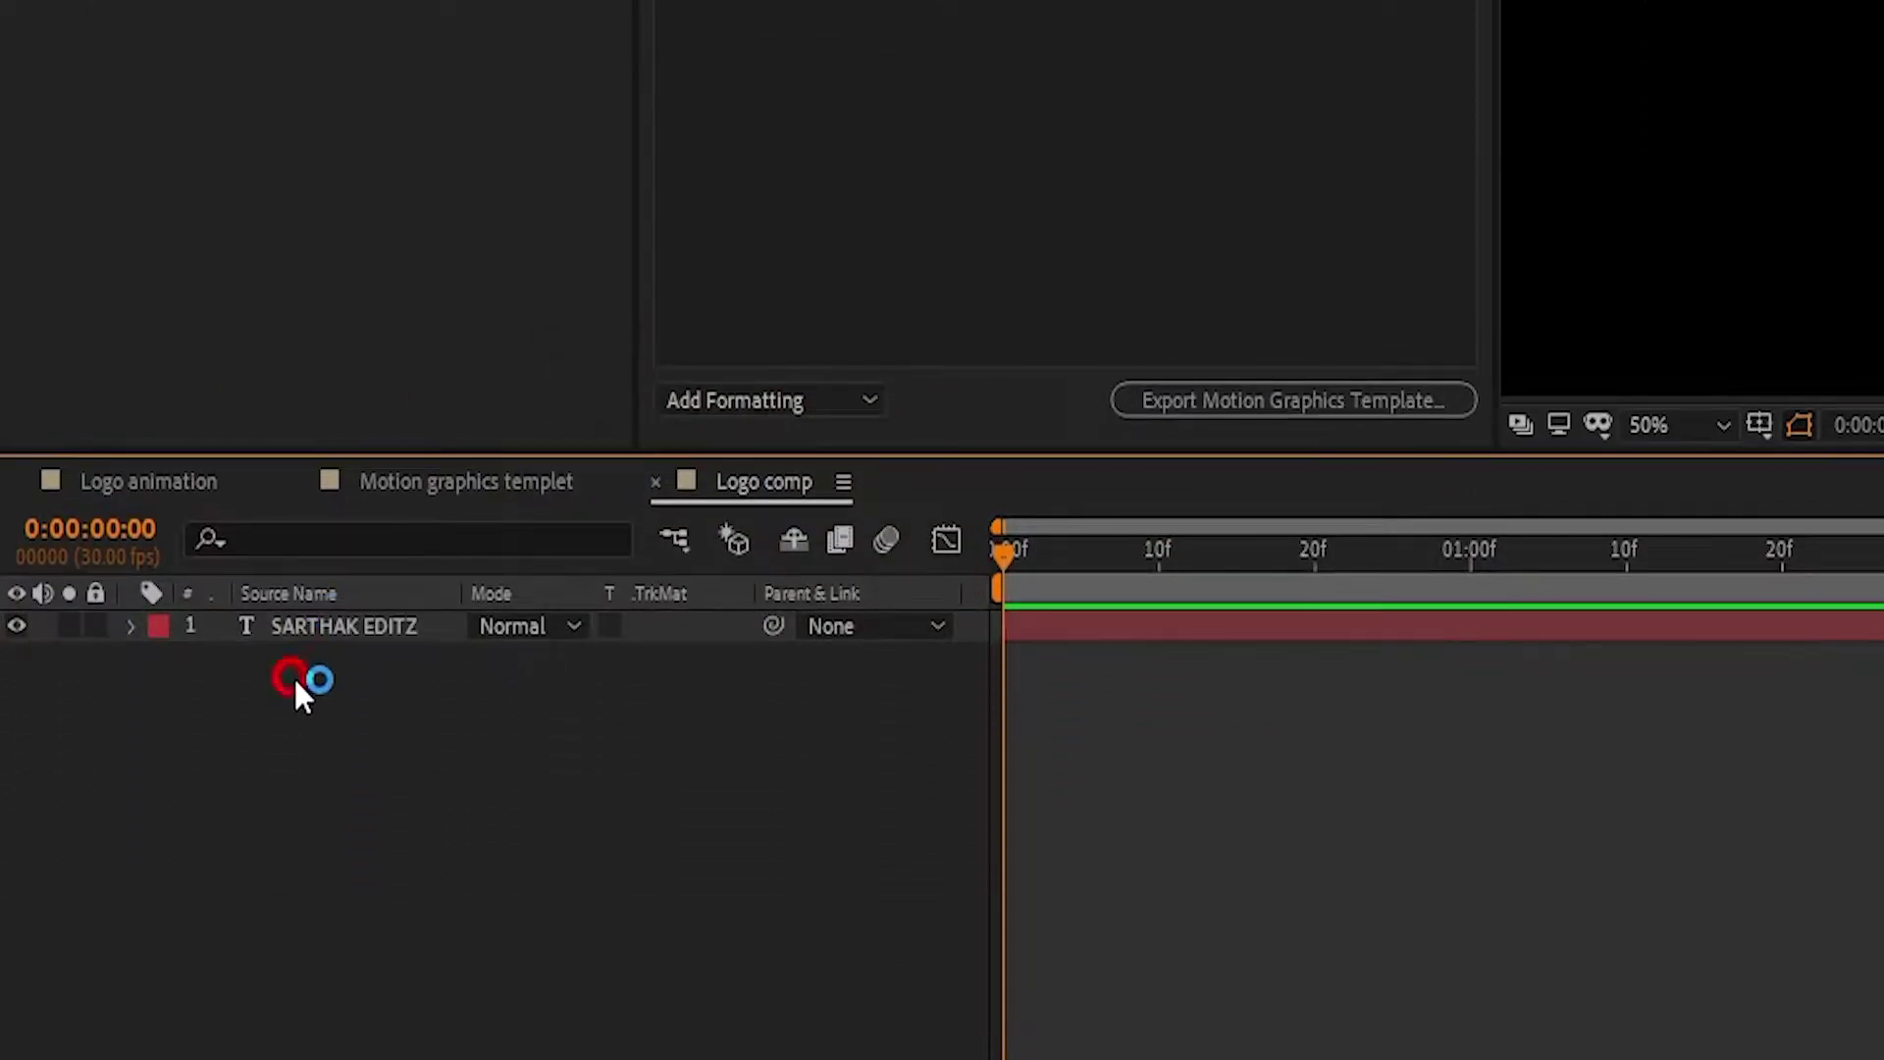
{"action": "left_click", "coordinate": [132, 626]}
{"action": "left_click", "coordinate": [165, 659]}
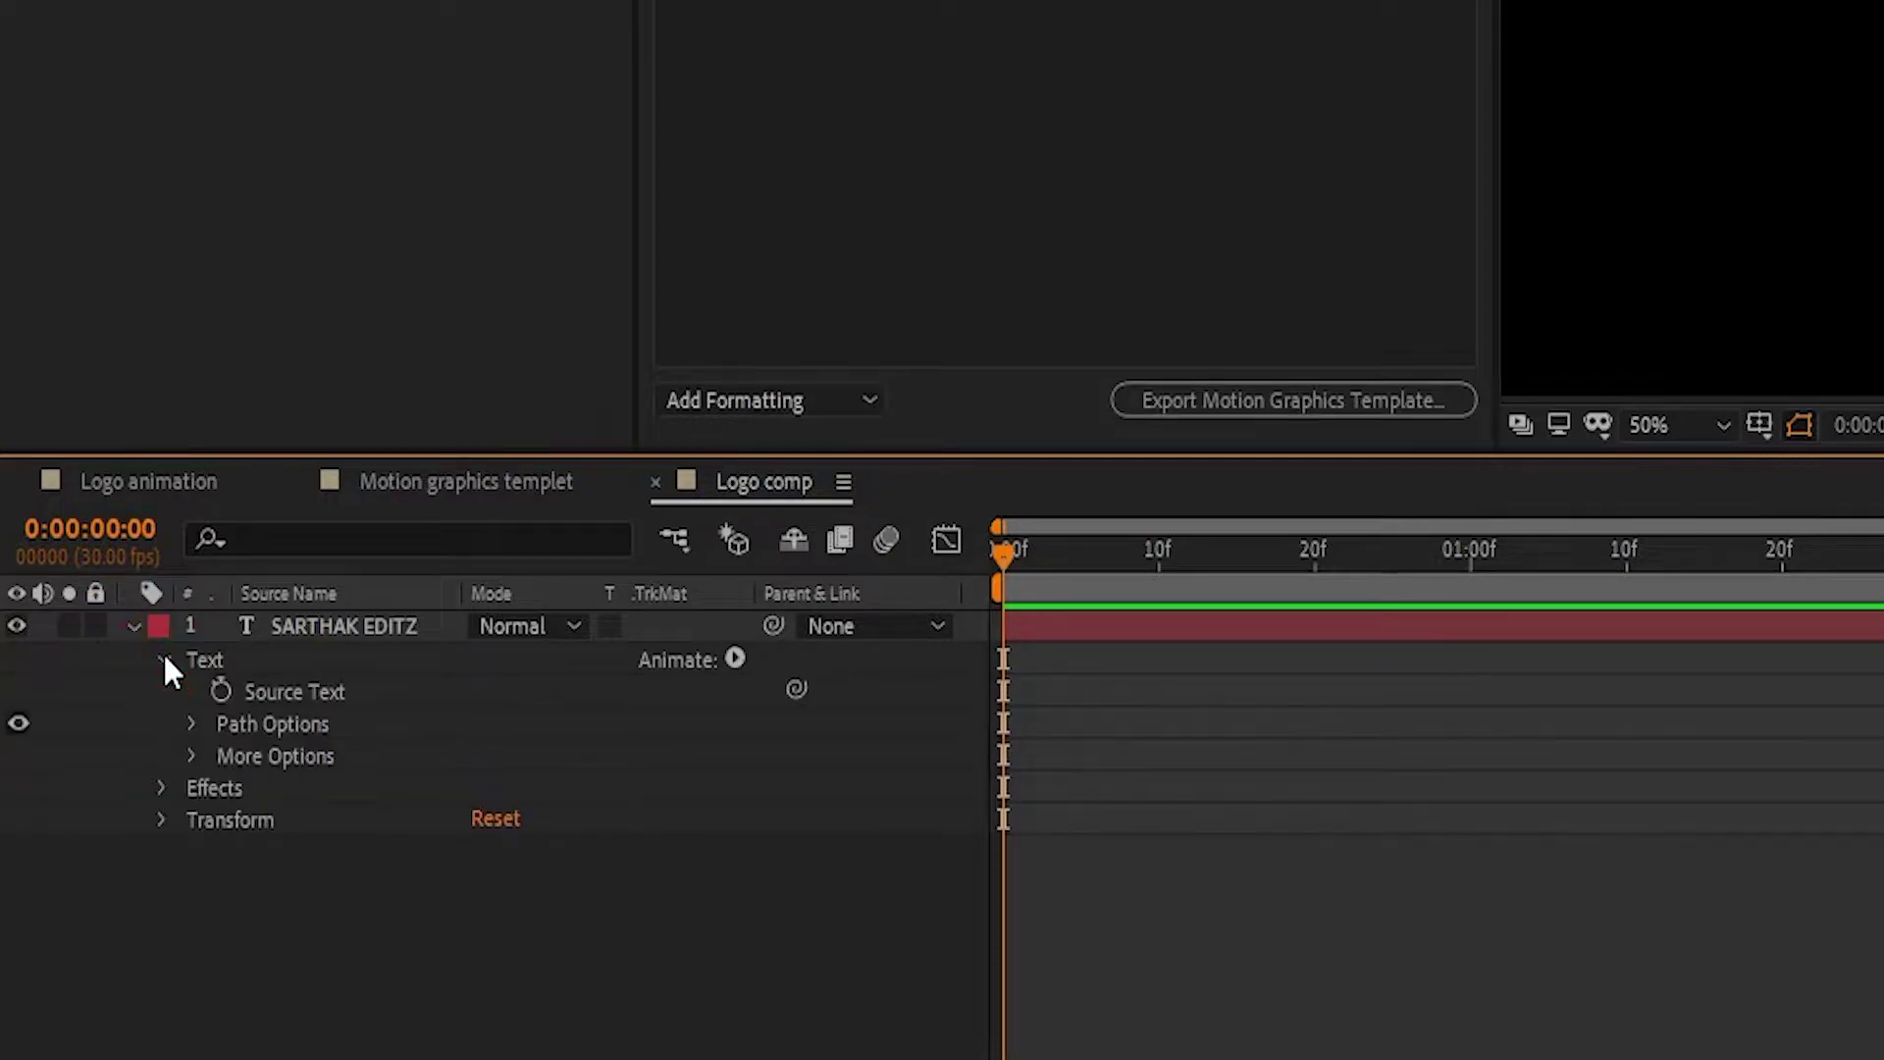
{"action": "left_click_drag", "start_coordinate": [300, 698], "coordinate": [1013, 0]}
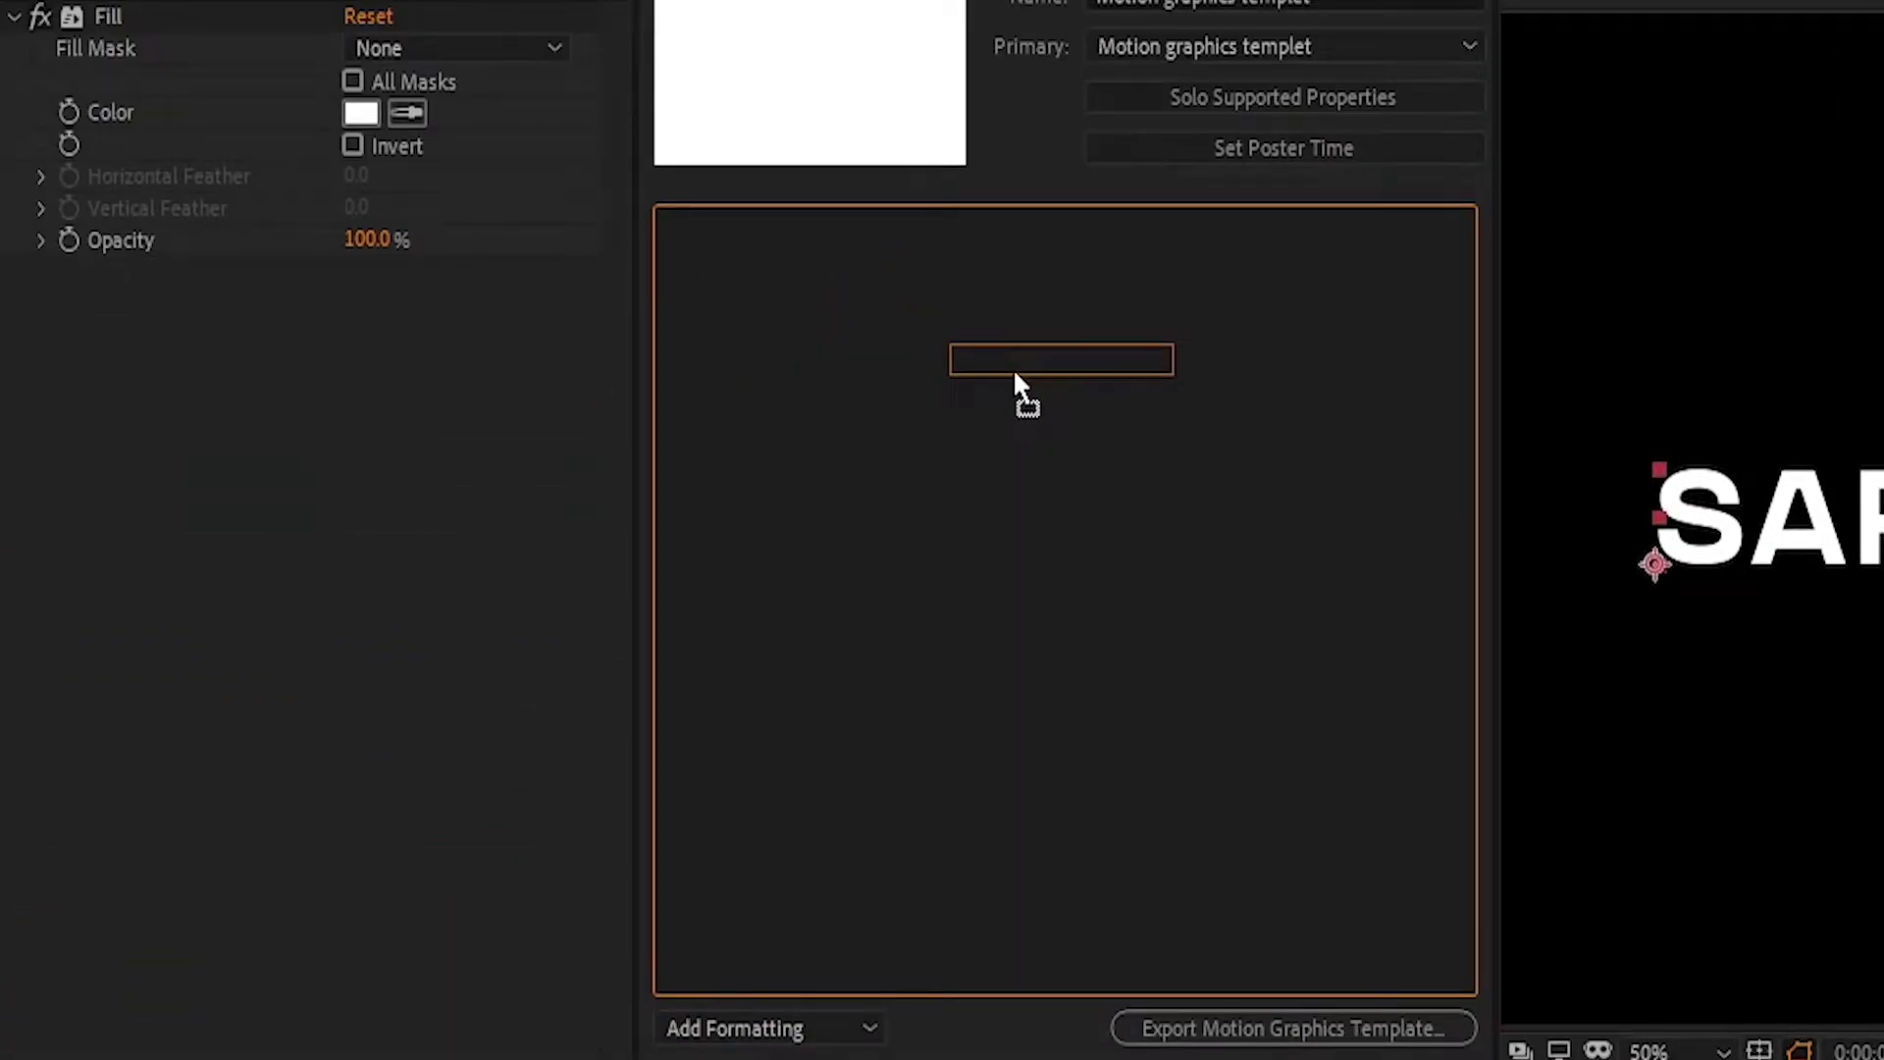
{"action": "left_click_drag", "start_coordinate": [1013, 368], "coordinate": [1012, 368]}
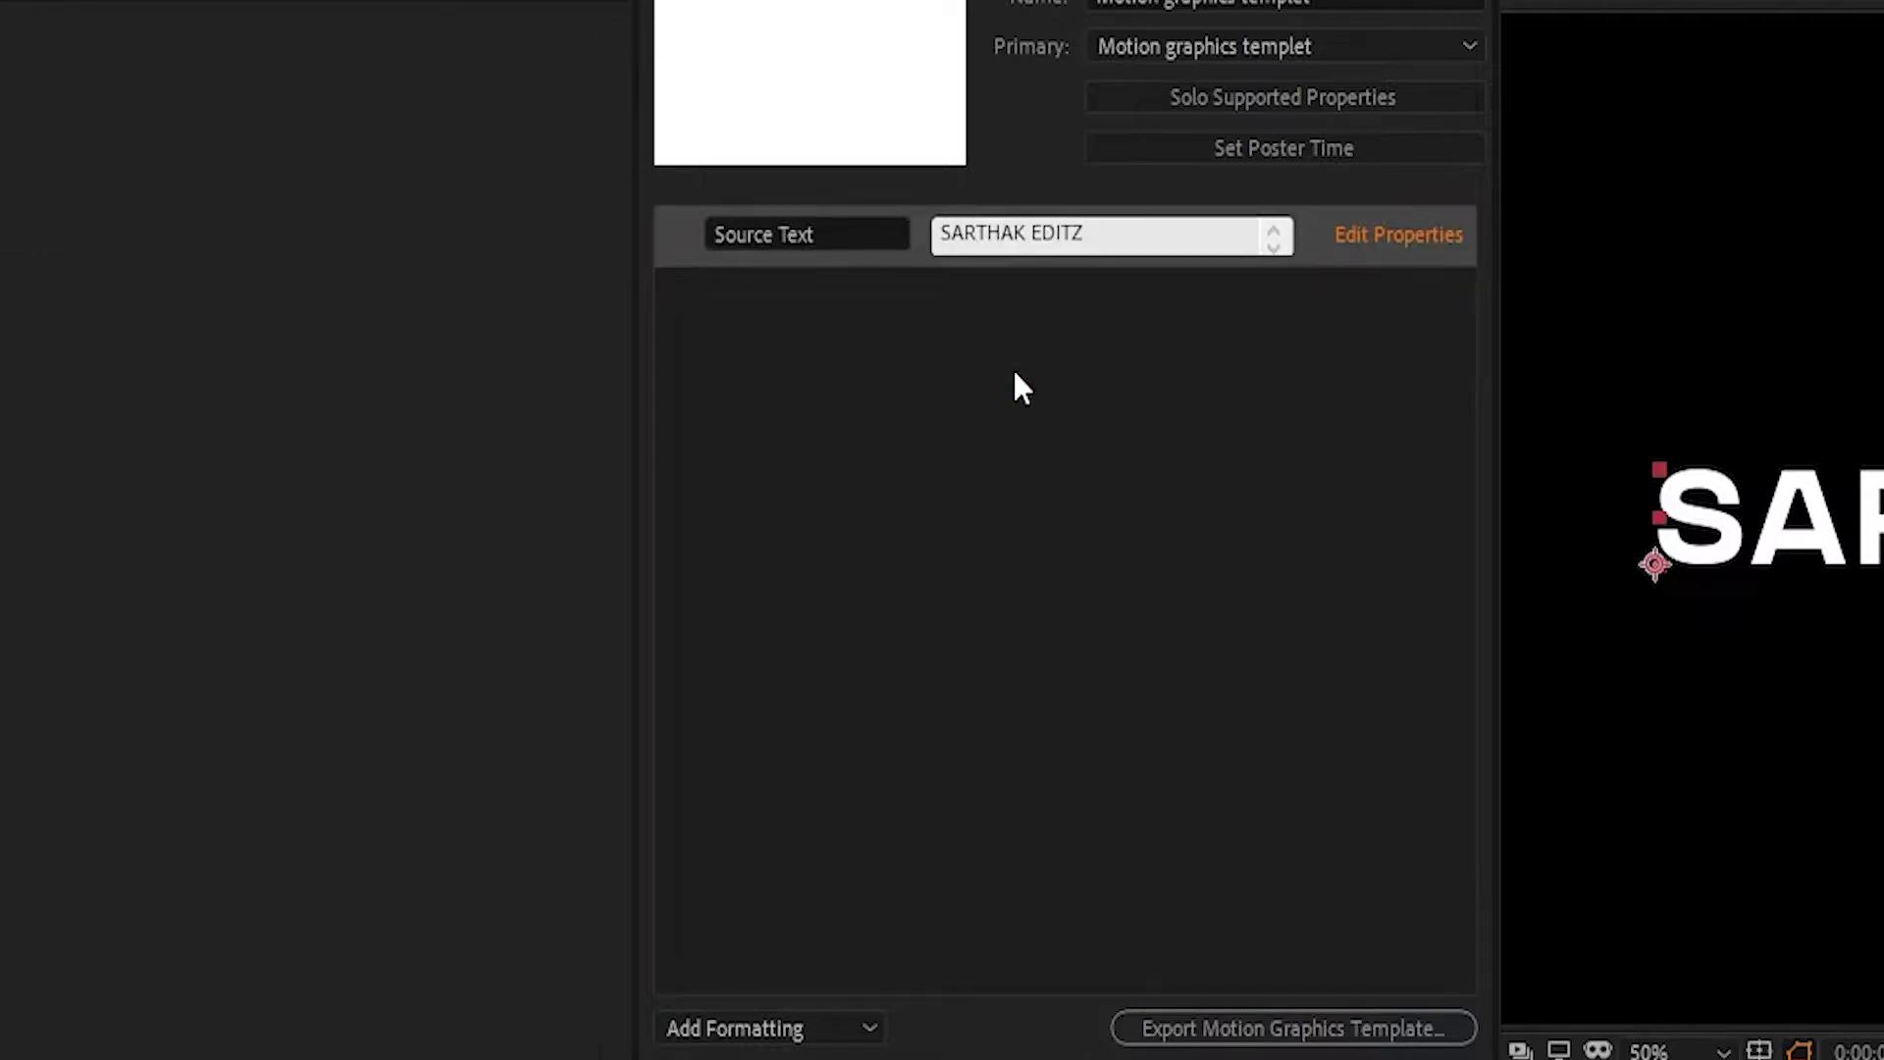
{"action": "left_click", "coordinate": [833, 233]}
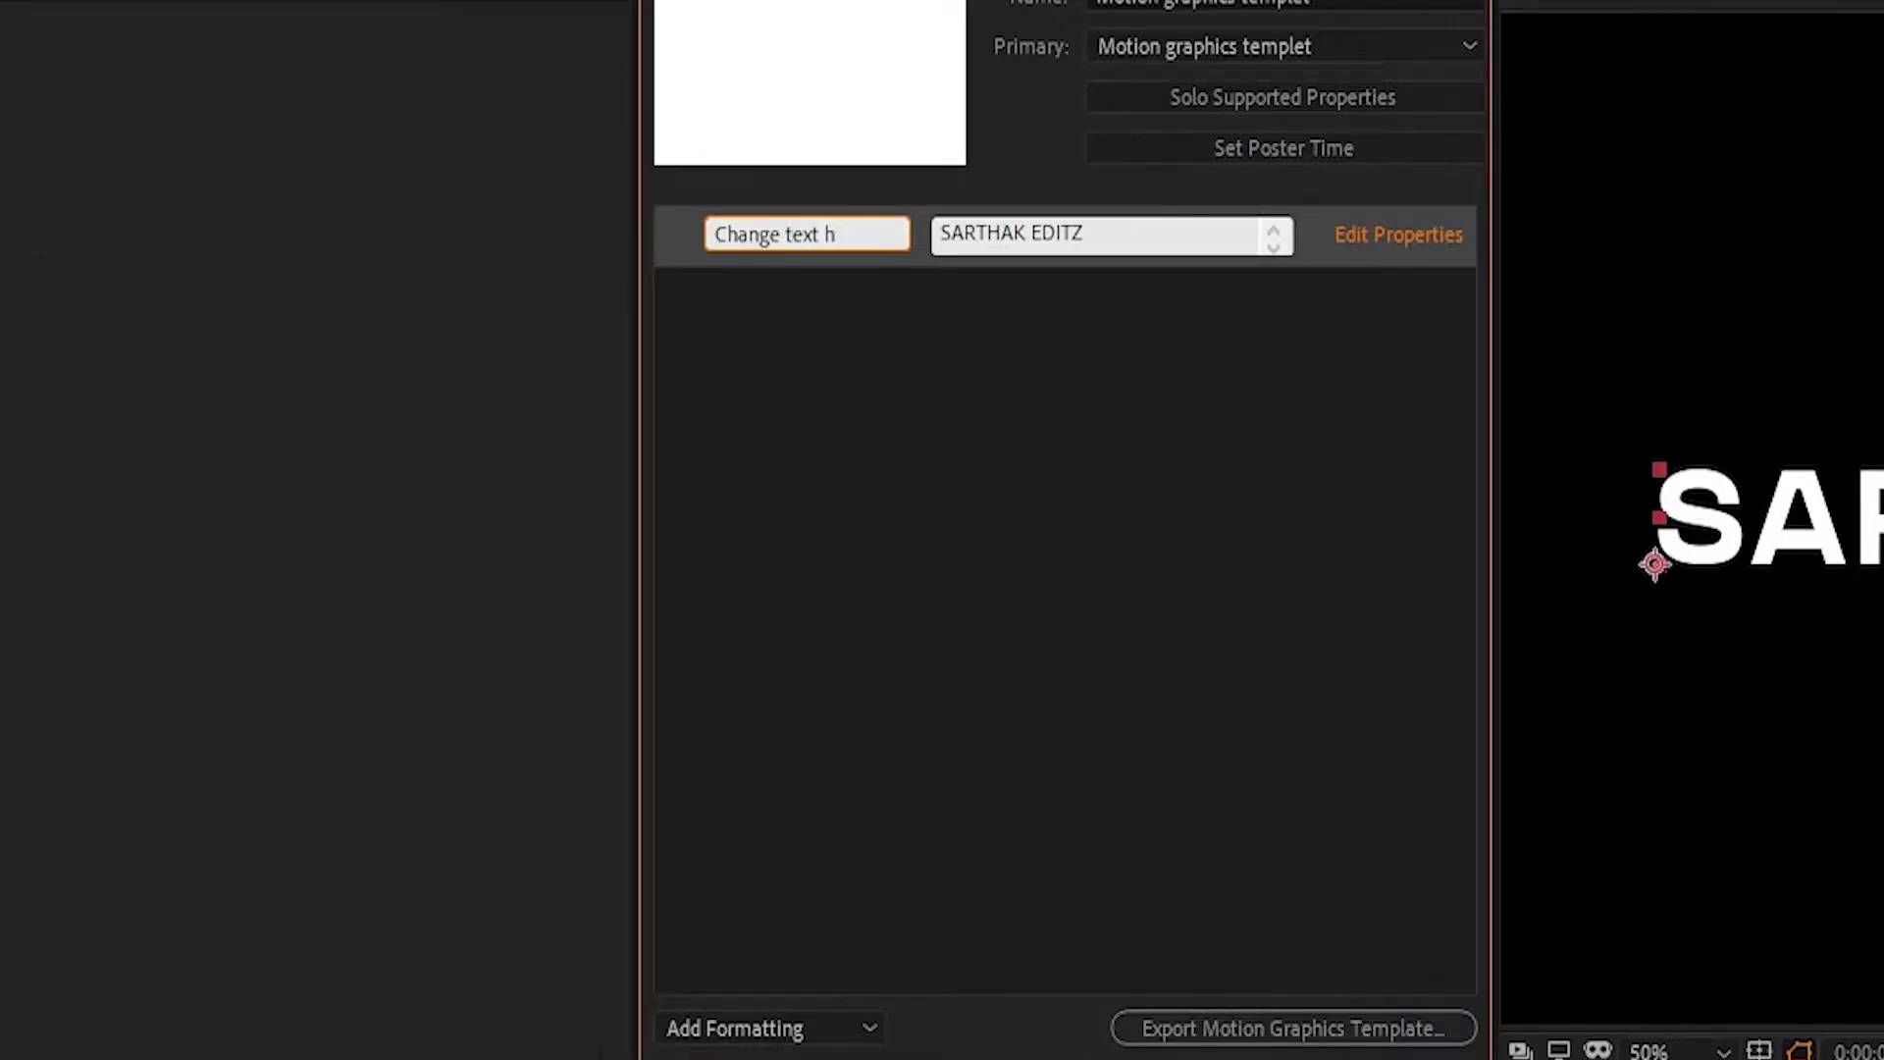
{"action": "type", "text": "Change text here"}
{"action": "key", "text": "Return"}
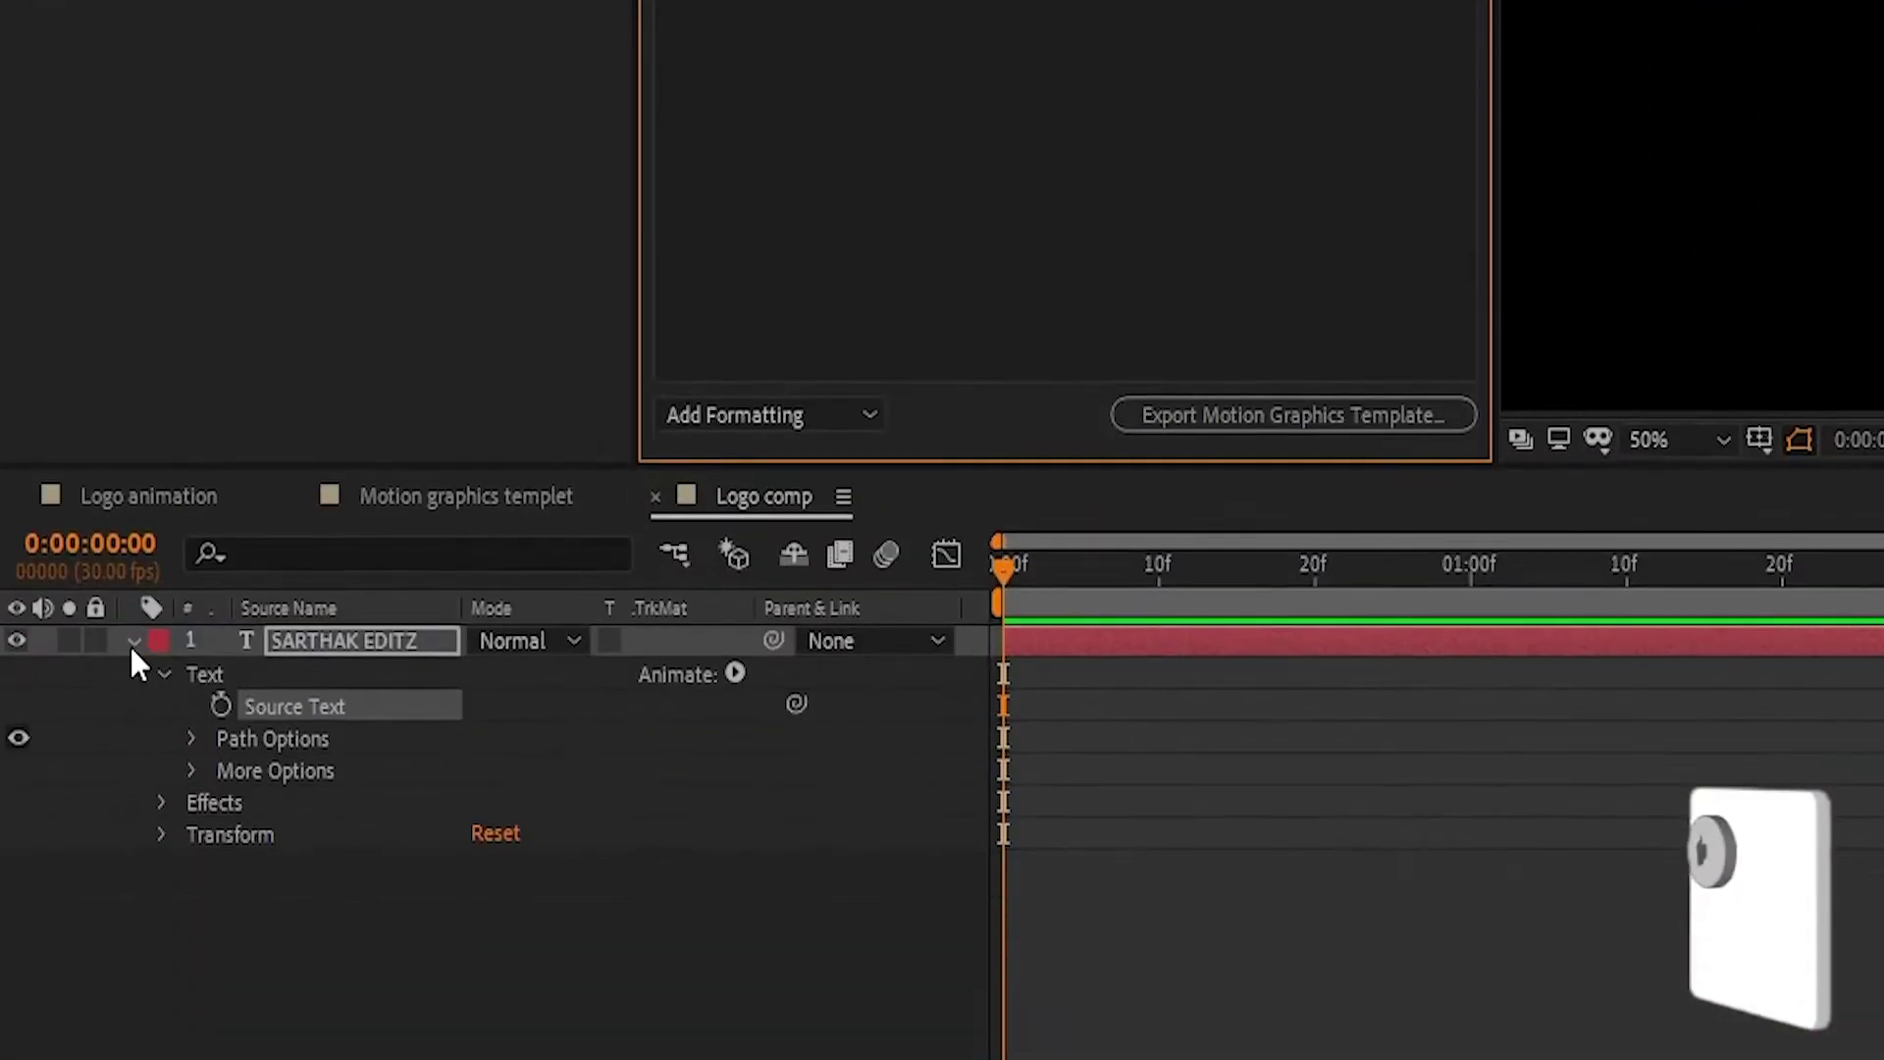
Add the Fill effect's Color to Essential Graphics as 'change color', then collapse and deselect the layer.
{"action": "left_click", "coordinate": [129, 643]}
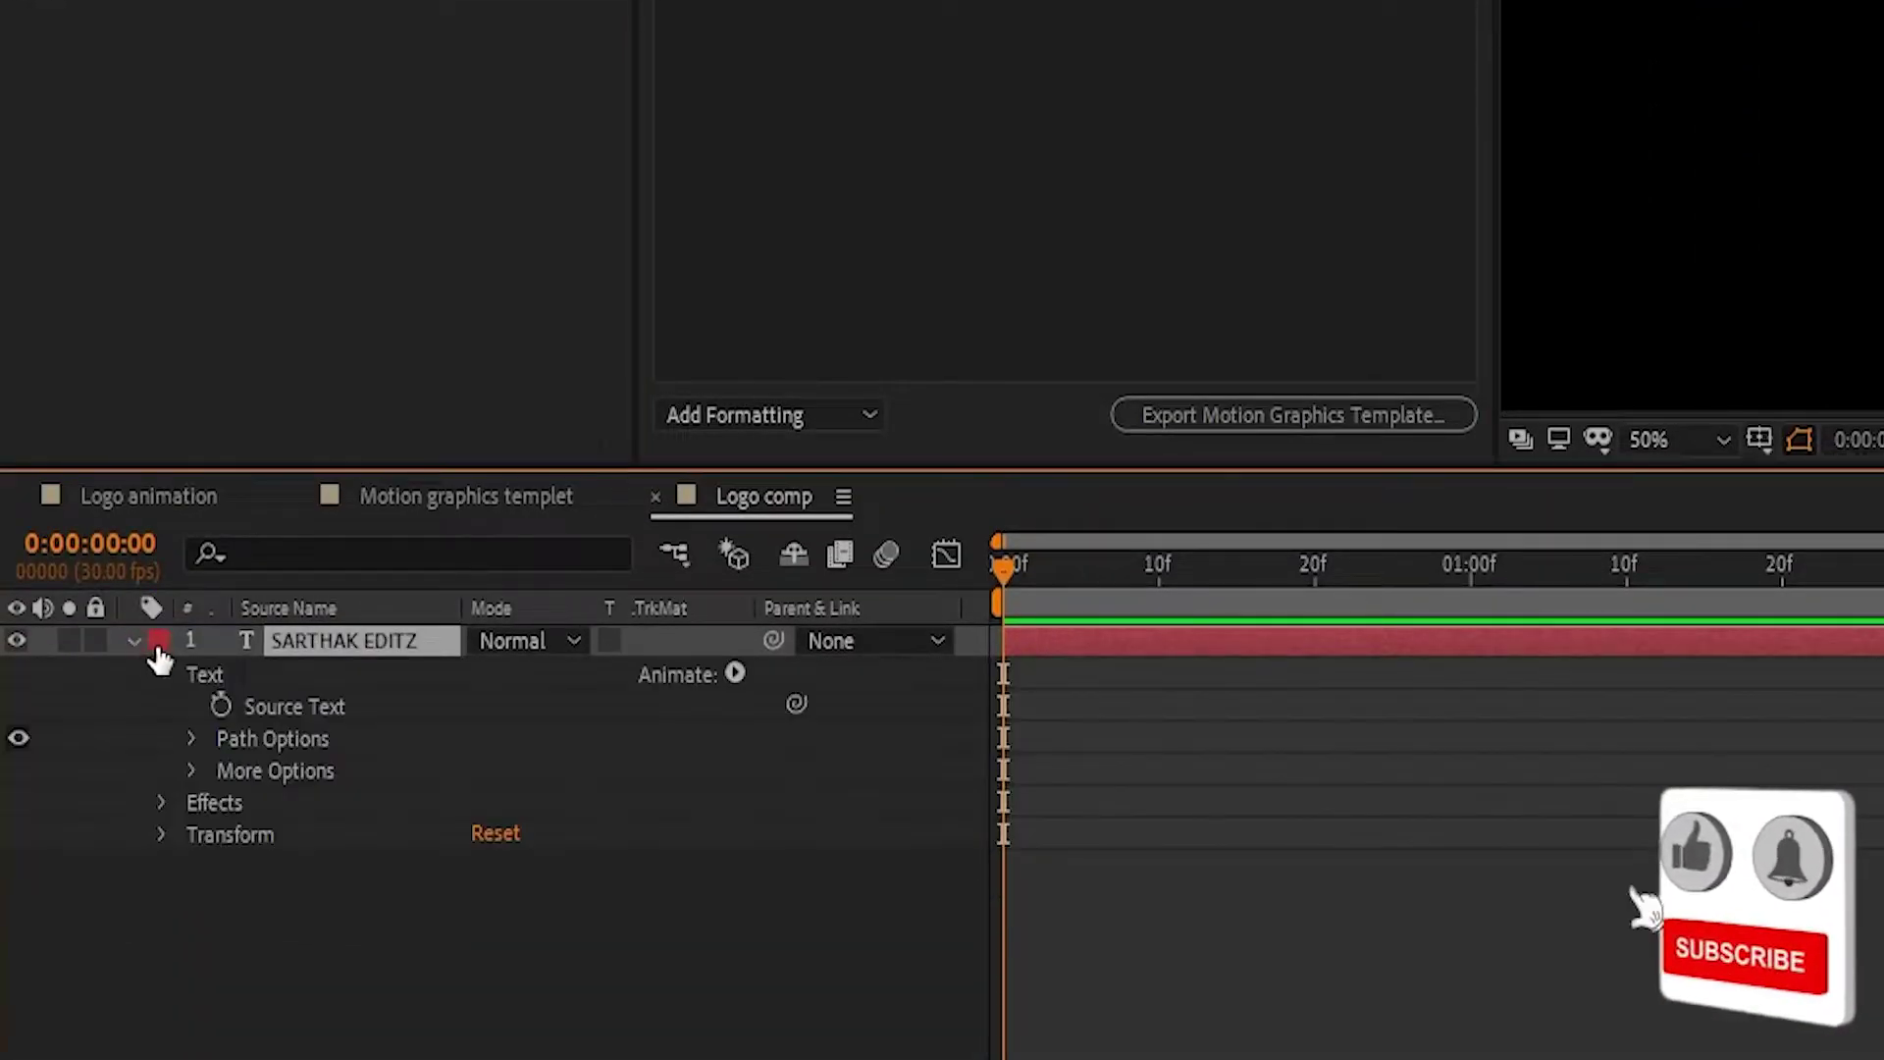
{"action": "left_click", "coordinate": [161, 801]}
{"action": "left_click", "coordinate": [195, 829]}
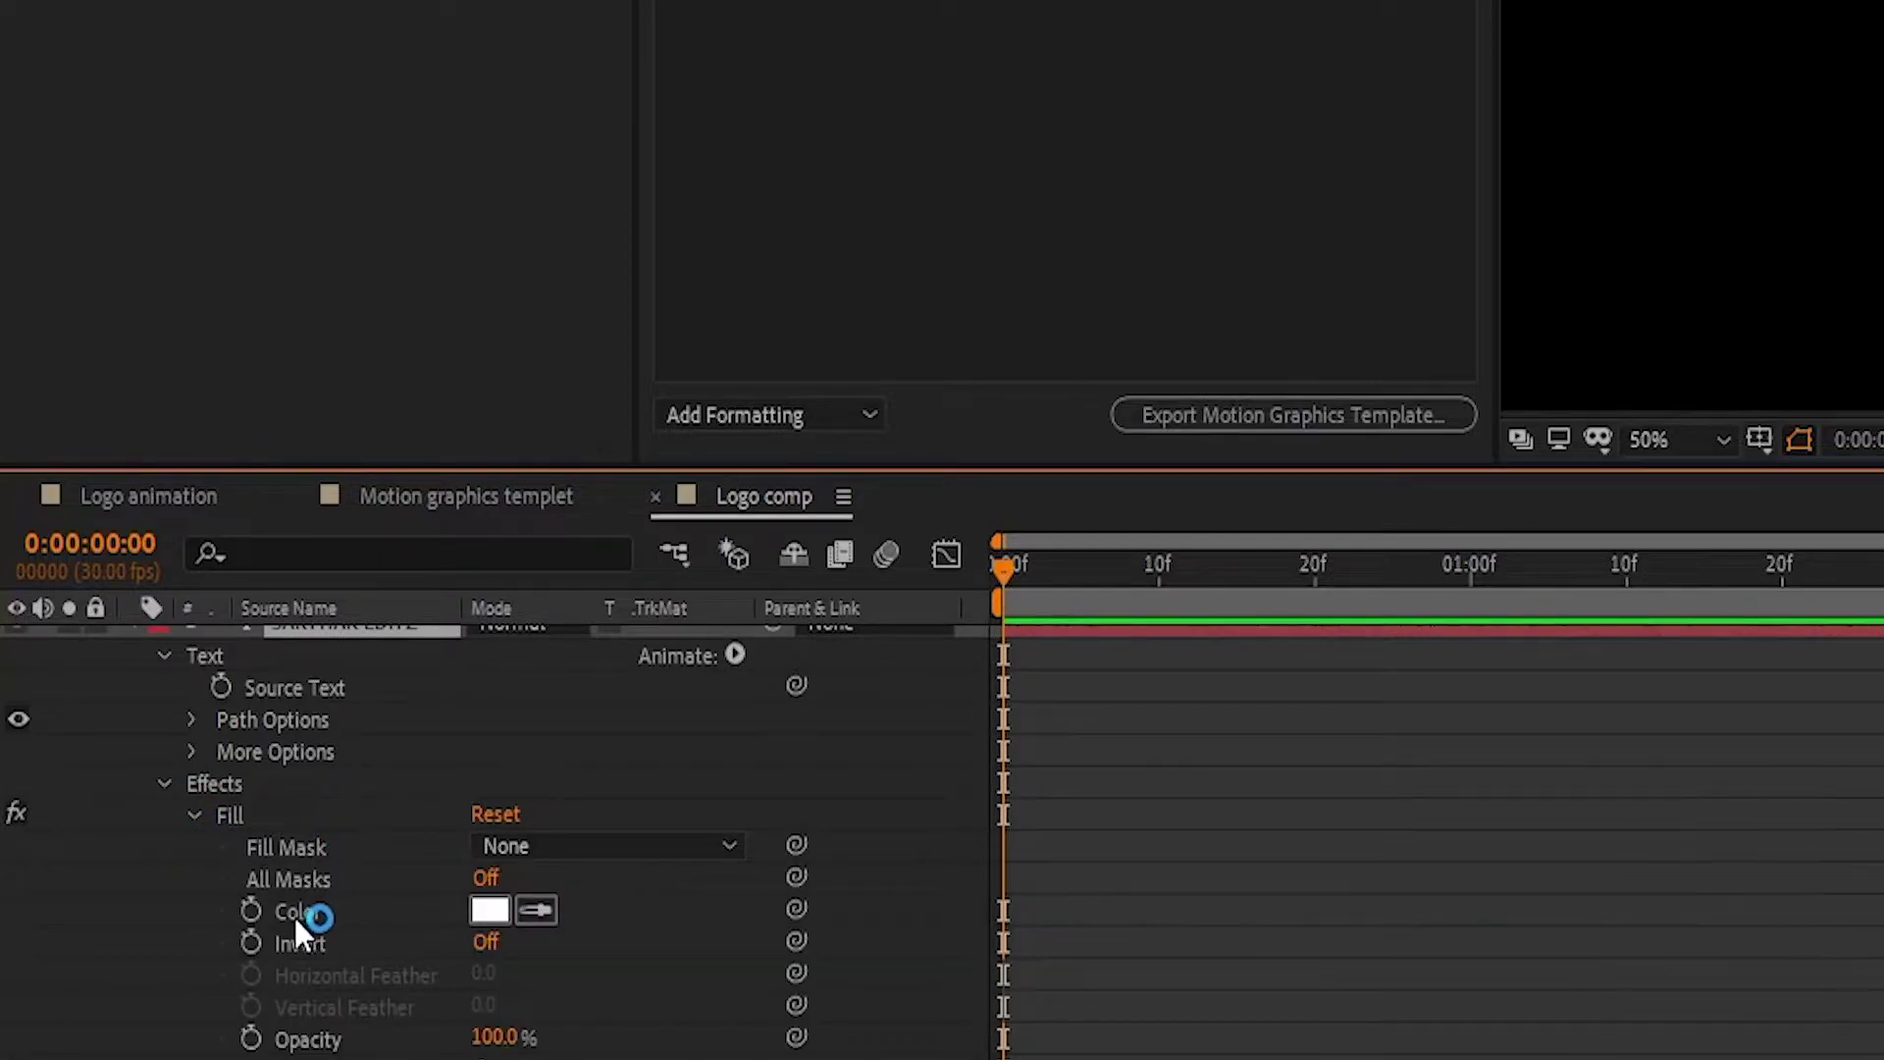
{"action": "left_click_drag", "start_coordinate": [293, 913], "coordinate": [786, 287]}
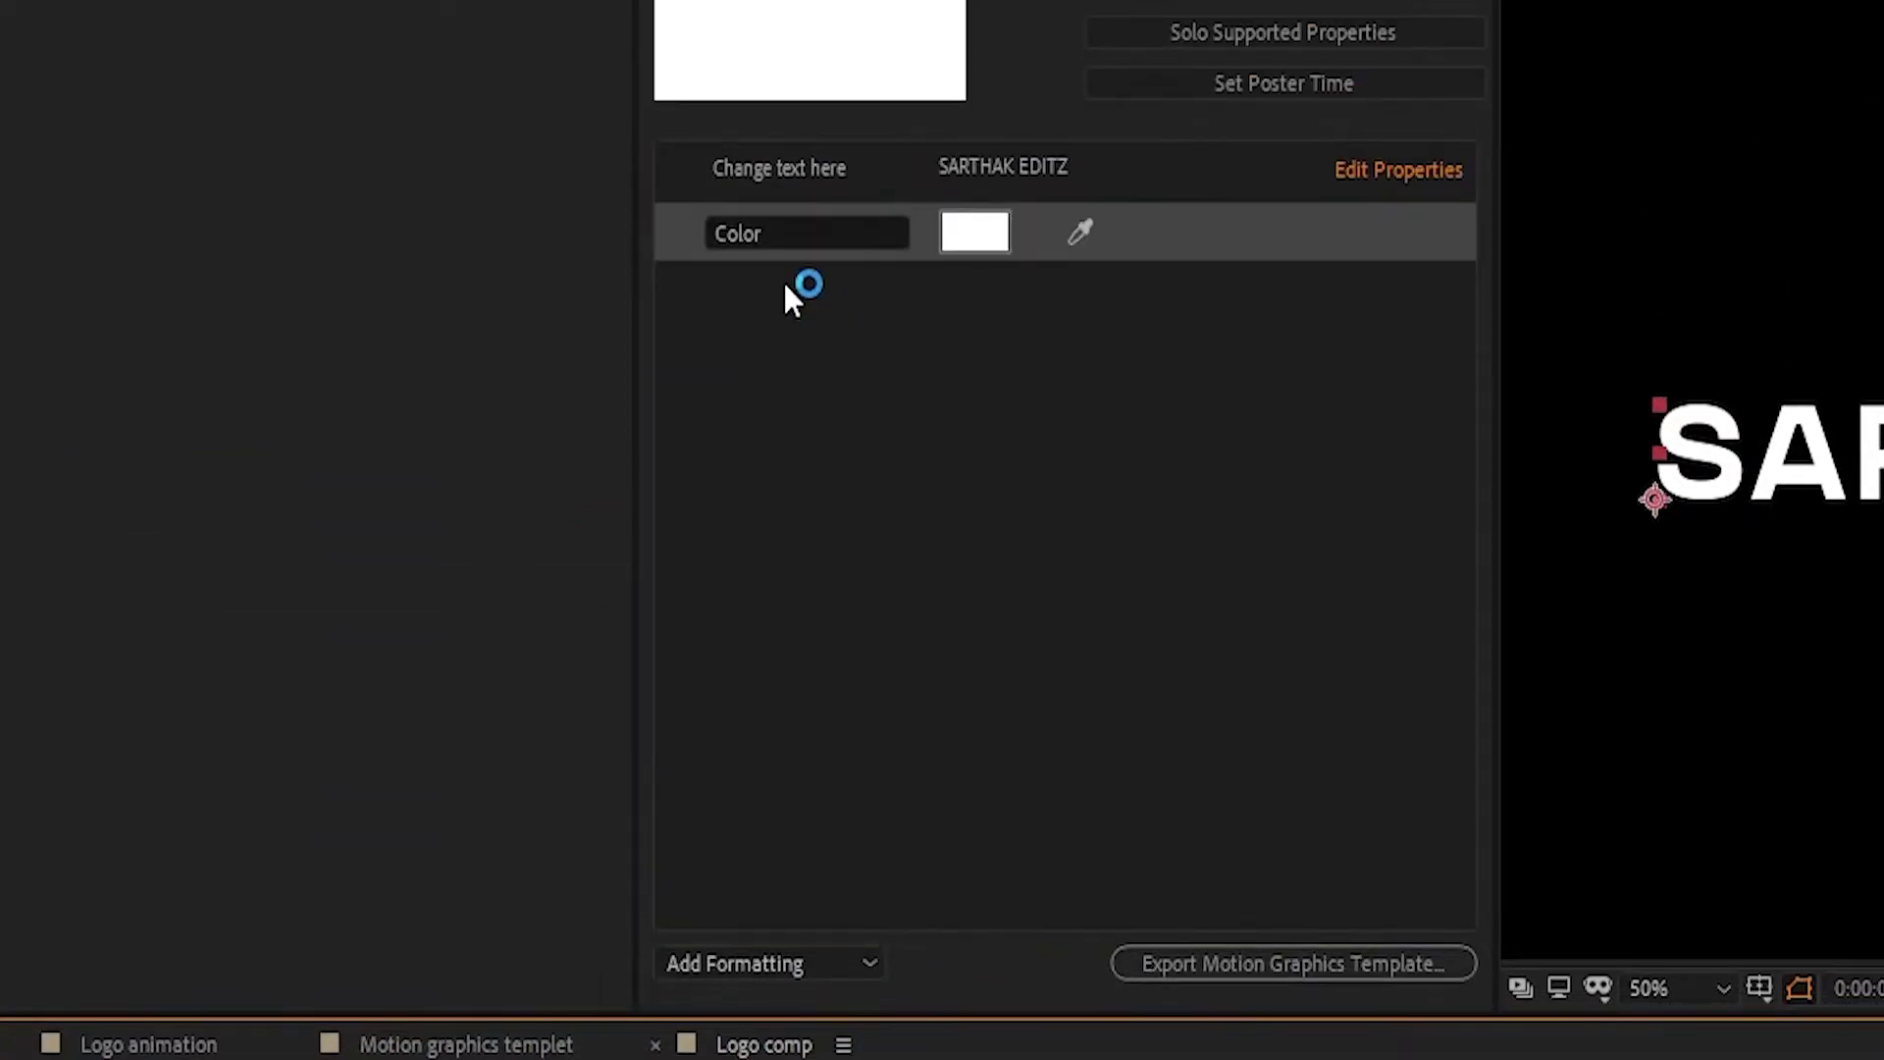
{"action": "left_click", "coordinate": [772, 230]}
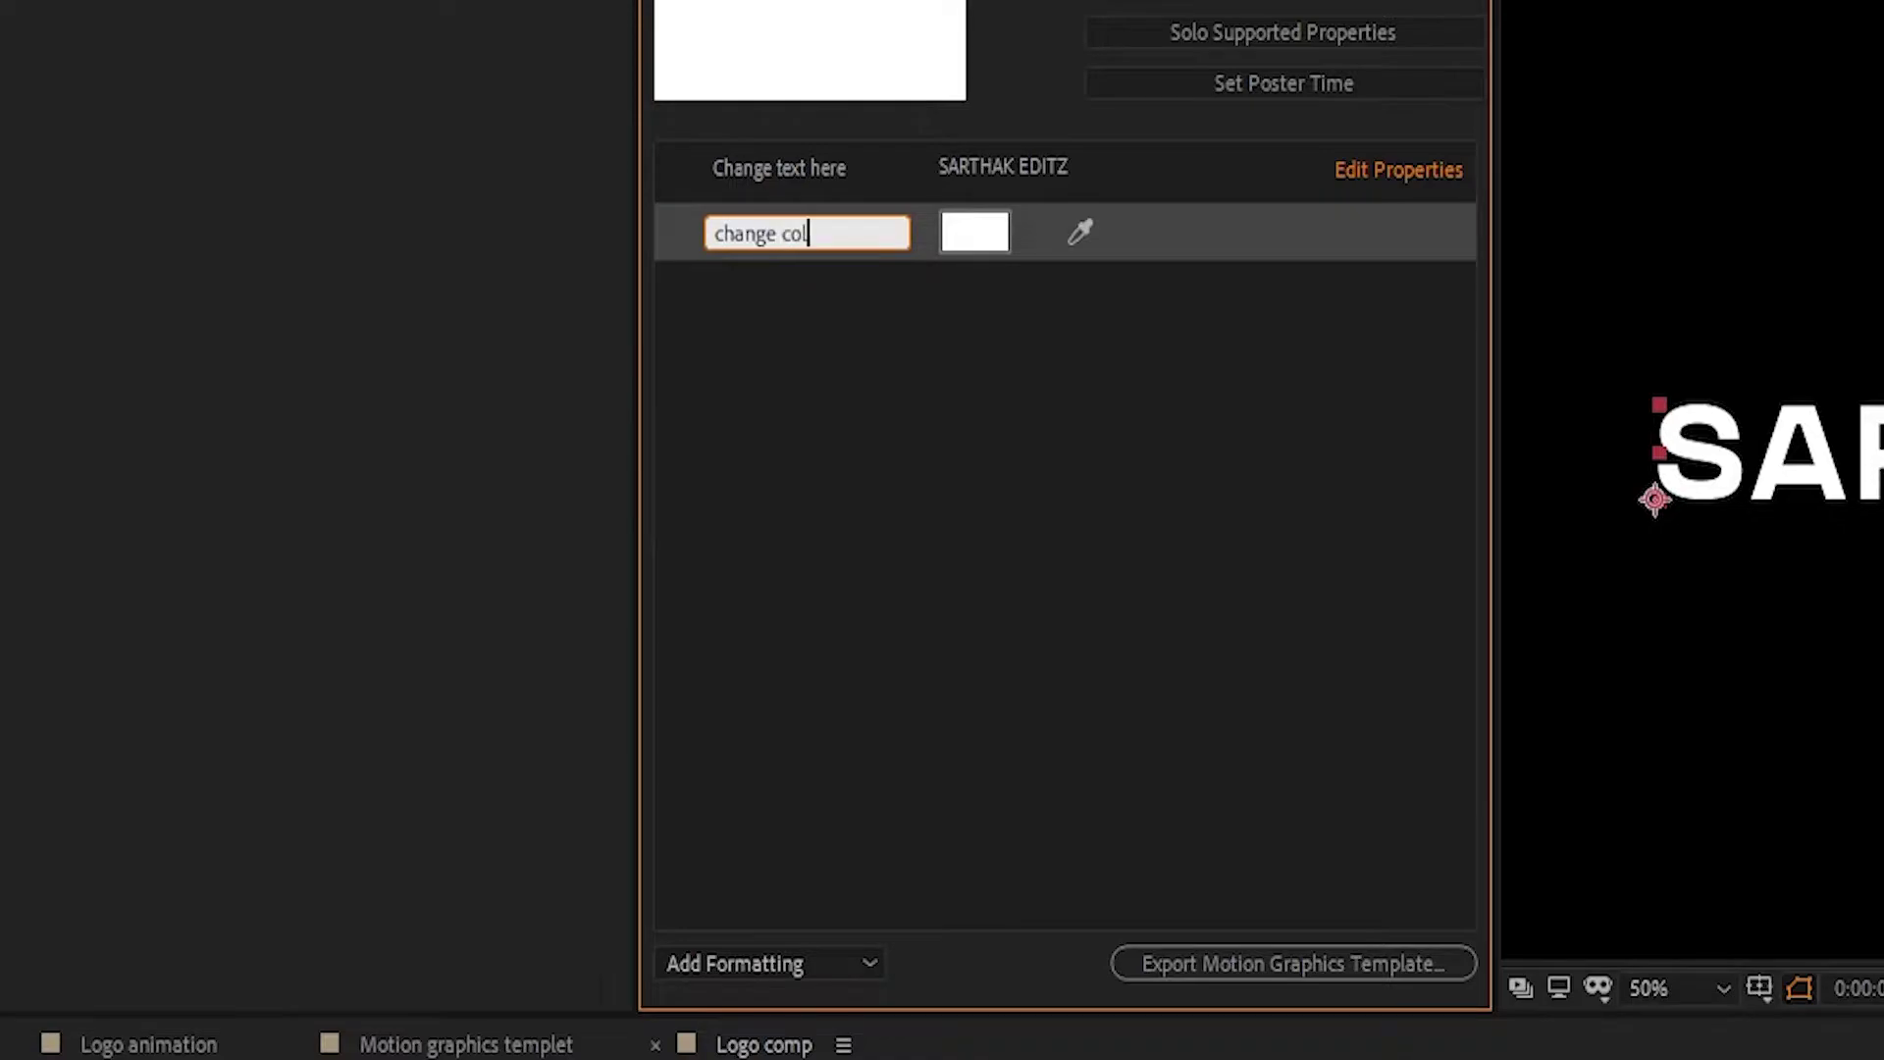
{"action": "left_click", "coordinate": [776, 315]}
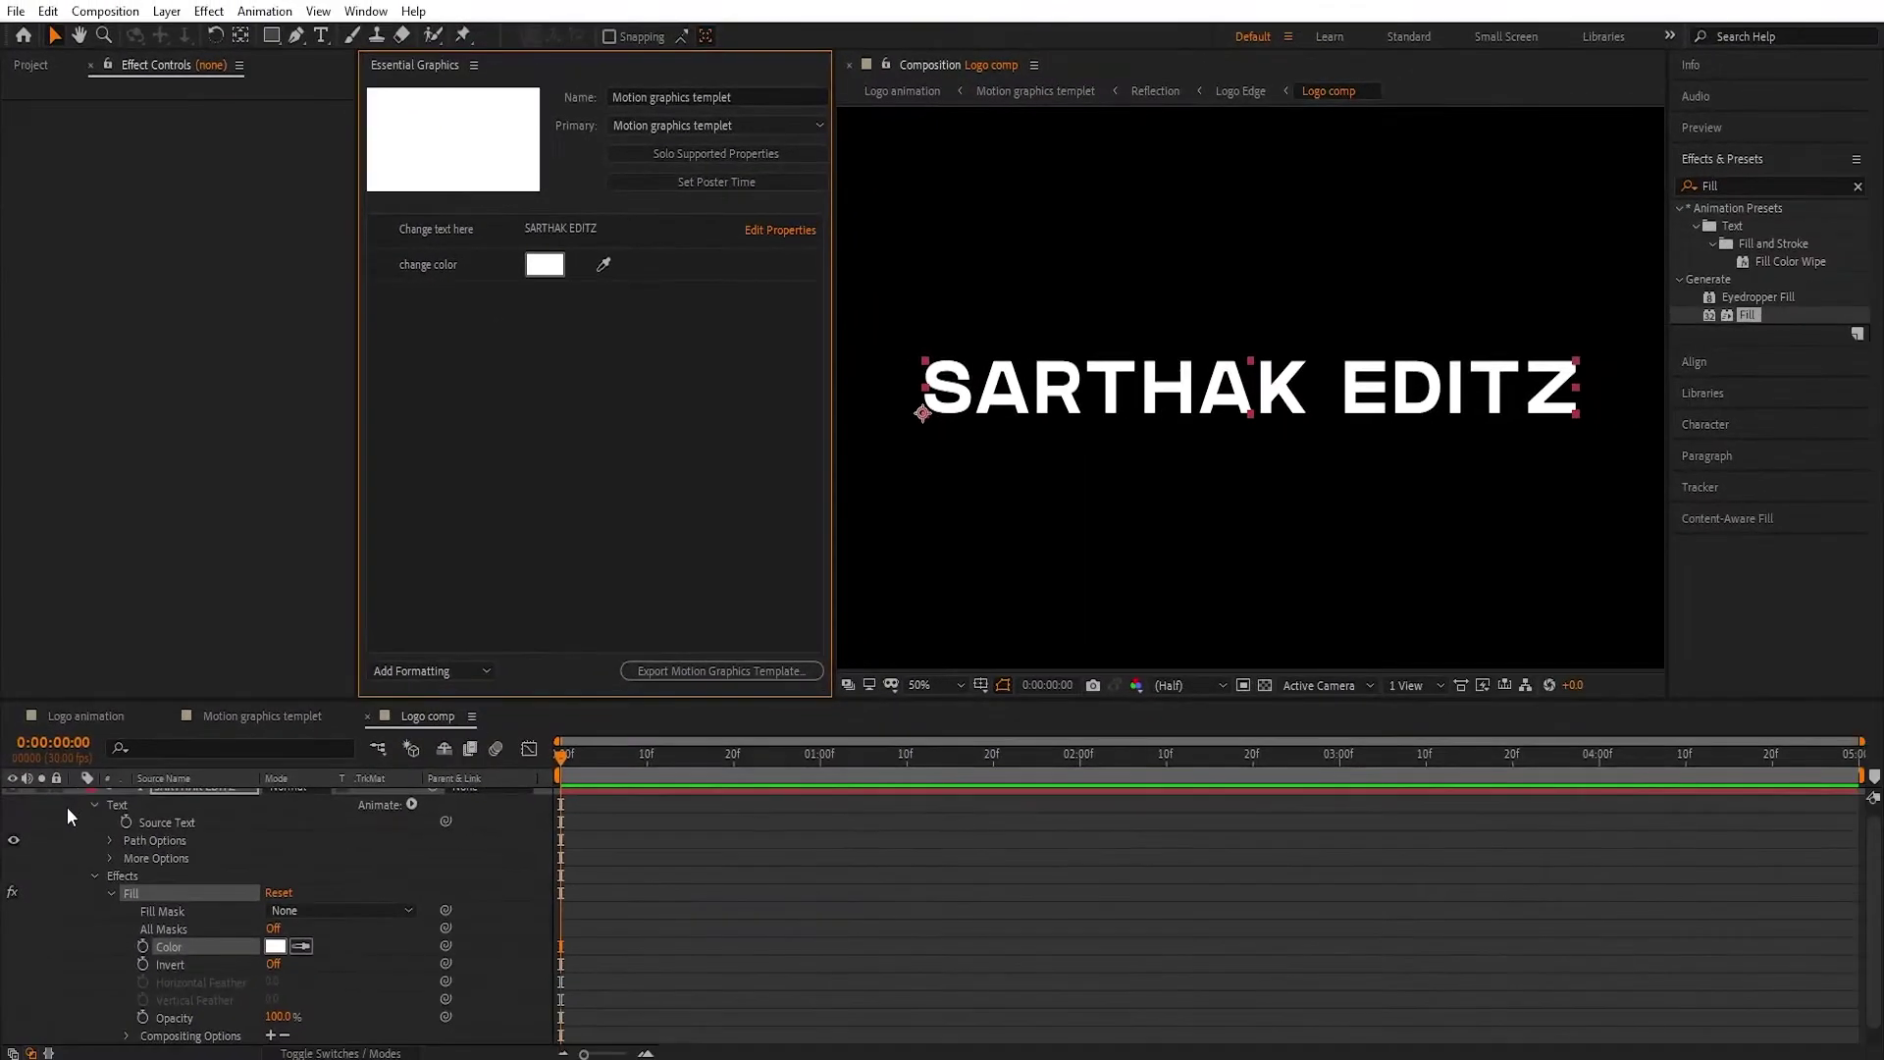
{"action": "left_click", "coordinate": [78, 798]}
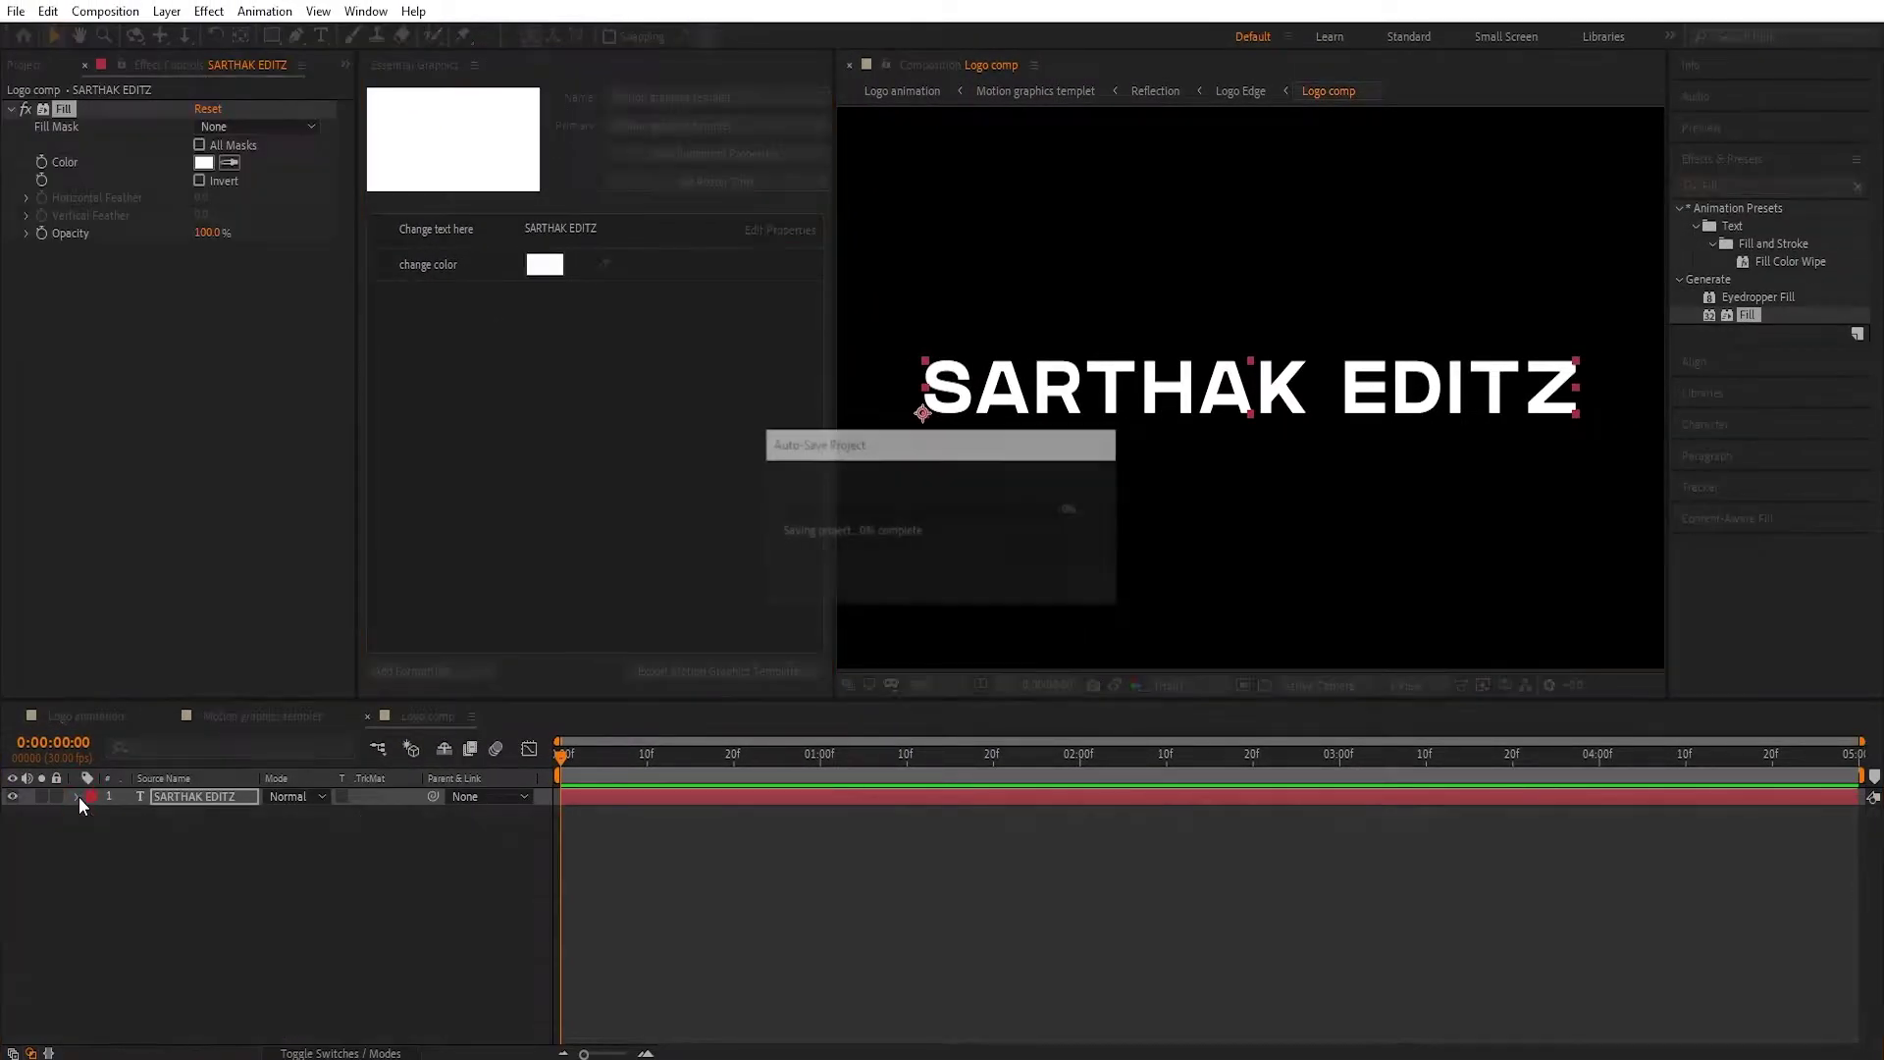
{"action": "left_click", "coordinate": [173, 817]}
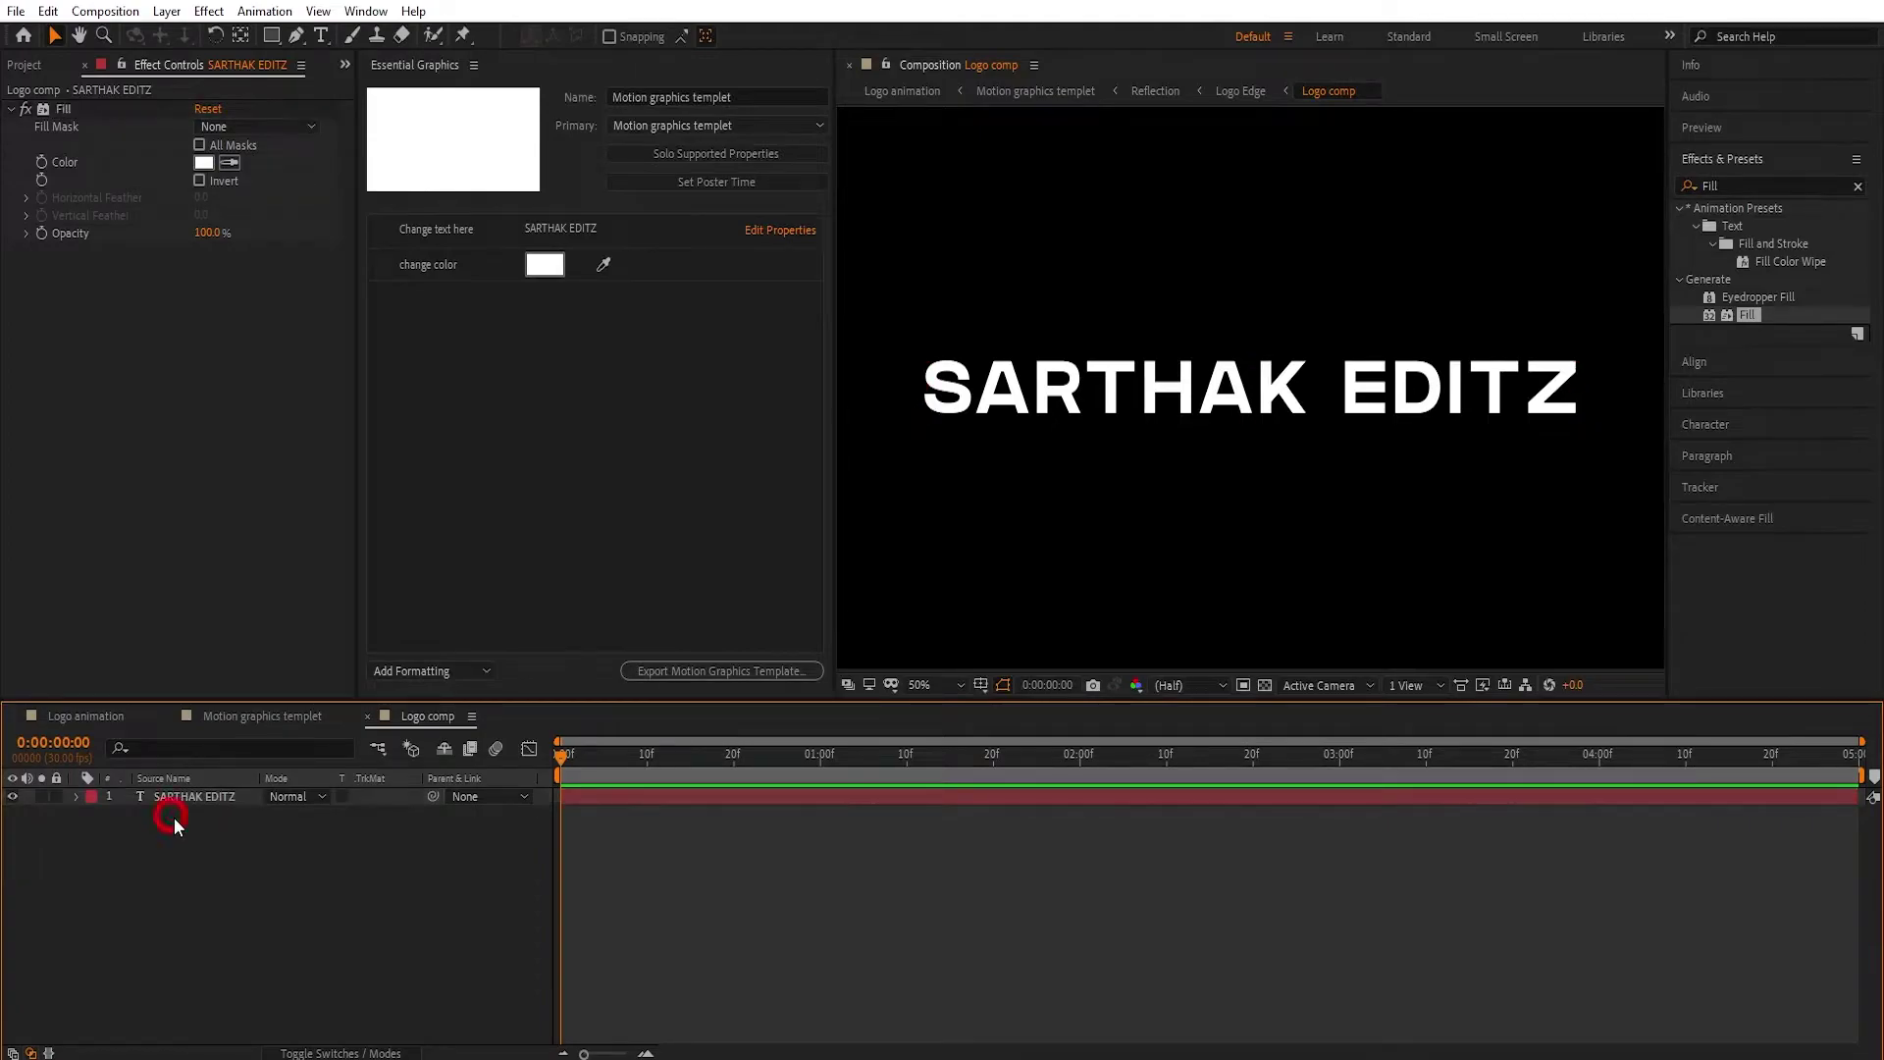
In Motion graphics templet, add the Particles (1).mov 4-Color Gradient's Colors 1–4 to Essential Graphics.
{"action": "left_click", "coordinate": [243, 716]}
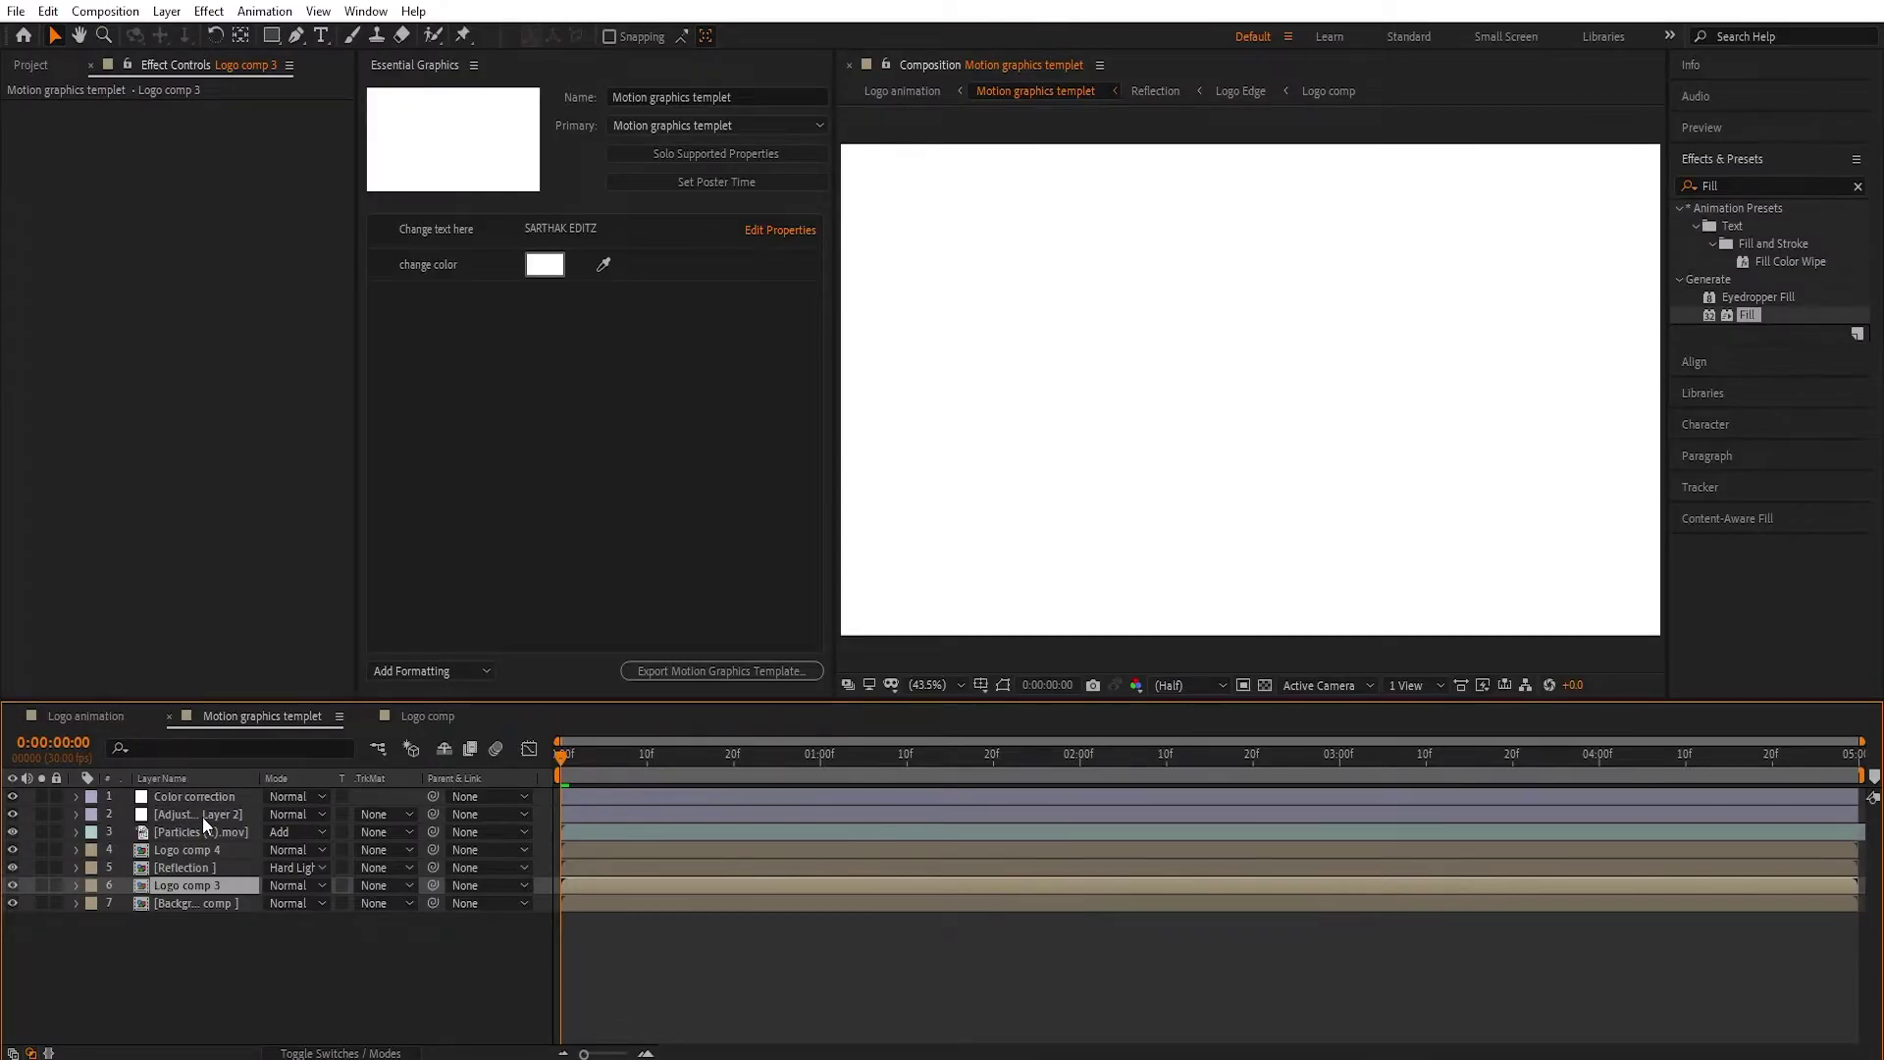
{"action": "left_click", "coordinate": [207, 833]}
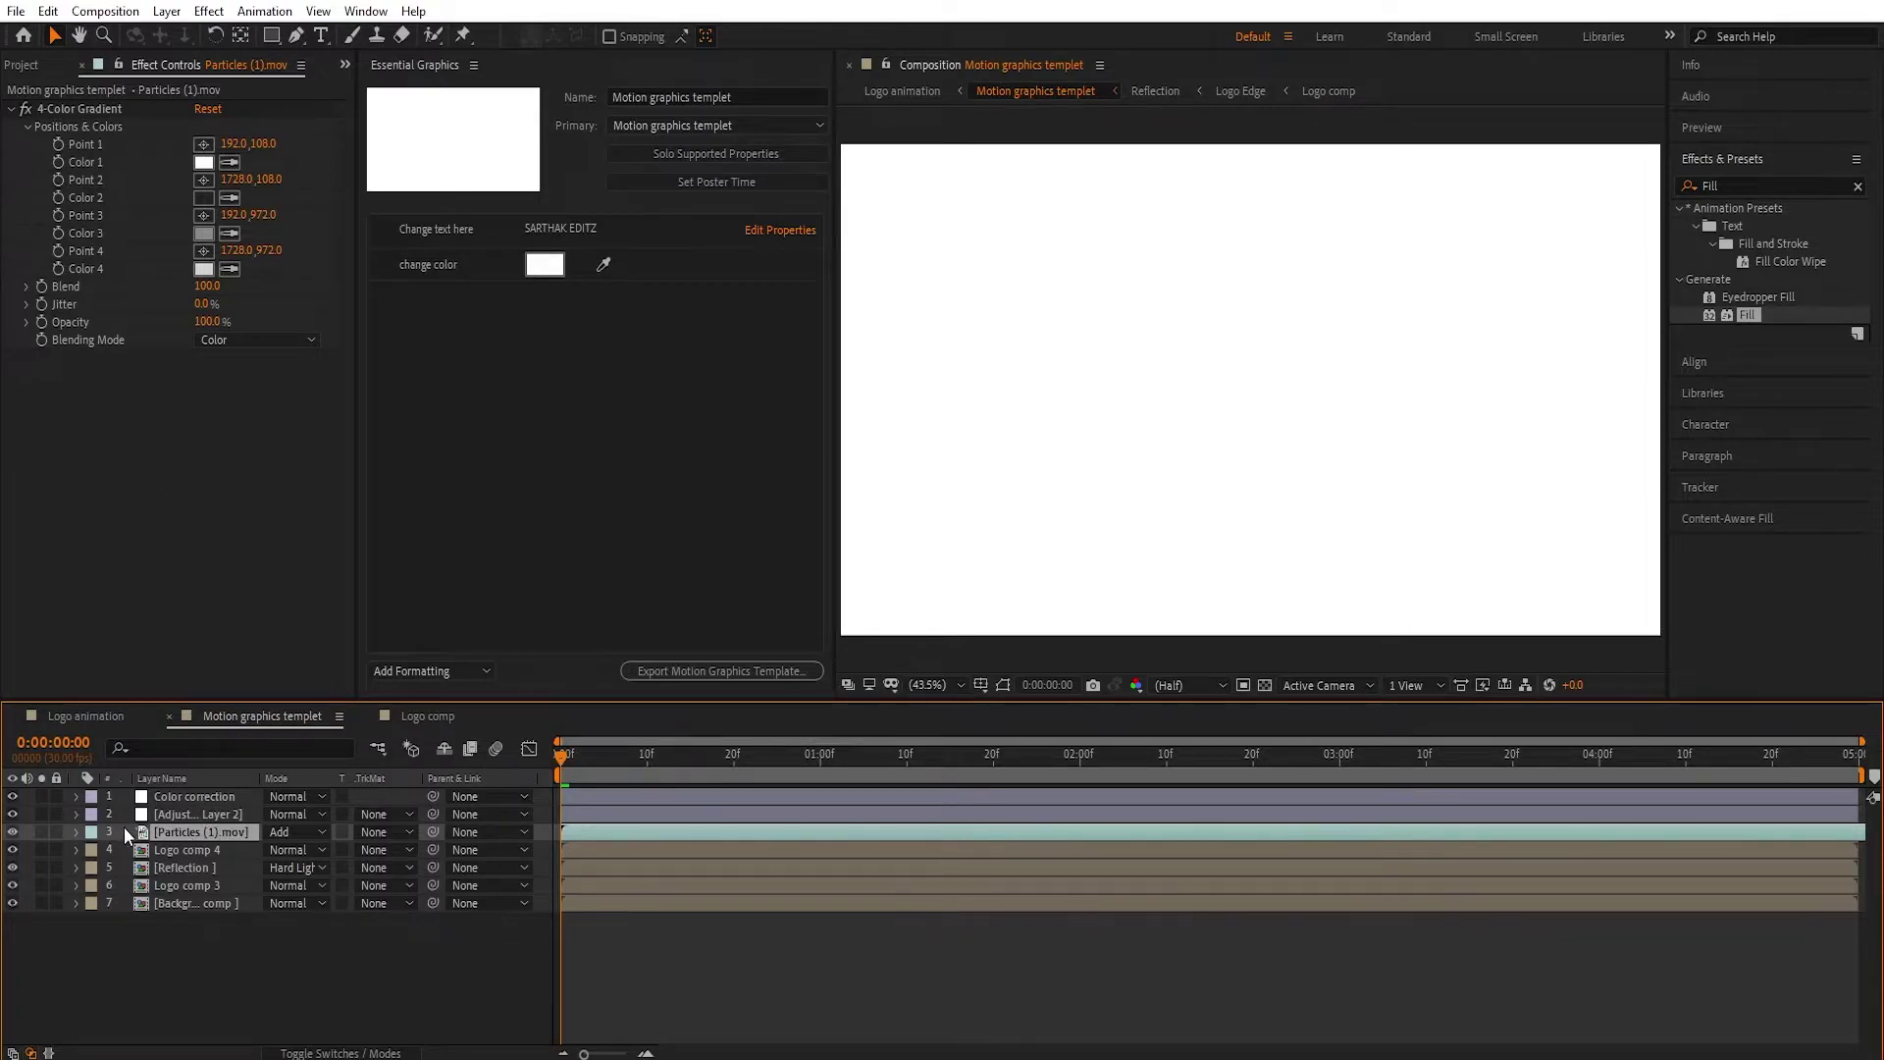
{"action": "left_click", "coordinate": [76, 832]}
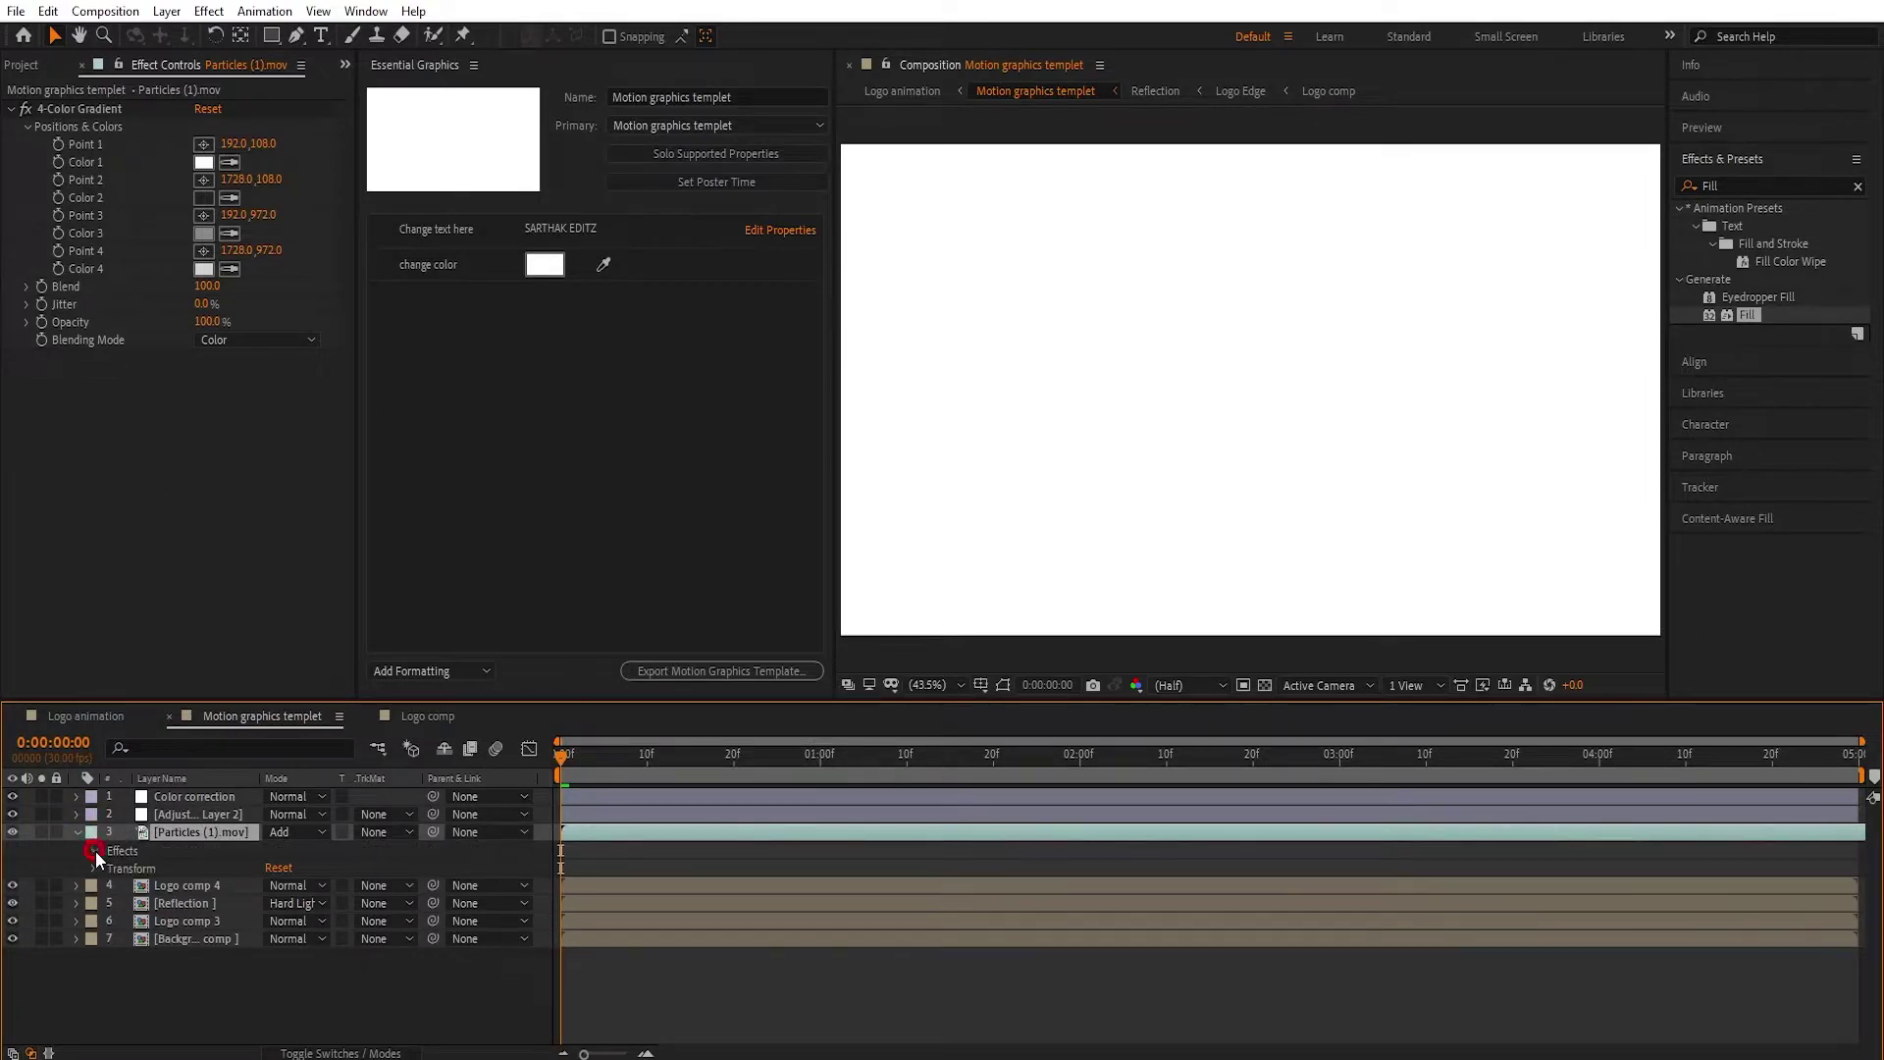
{"action": "left_click", "coordinate": [95, 851]}
{"action": "left_click", "coordinate": [110, 868]}
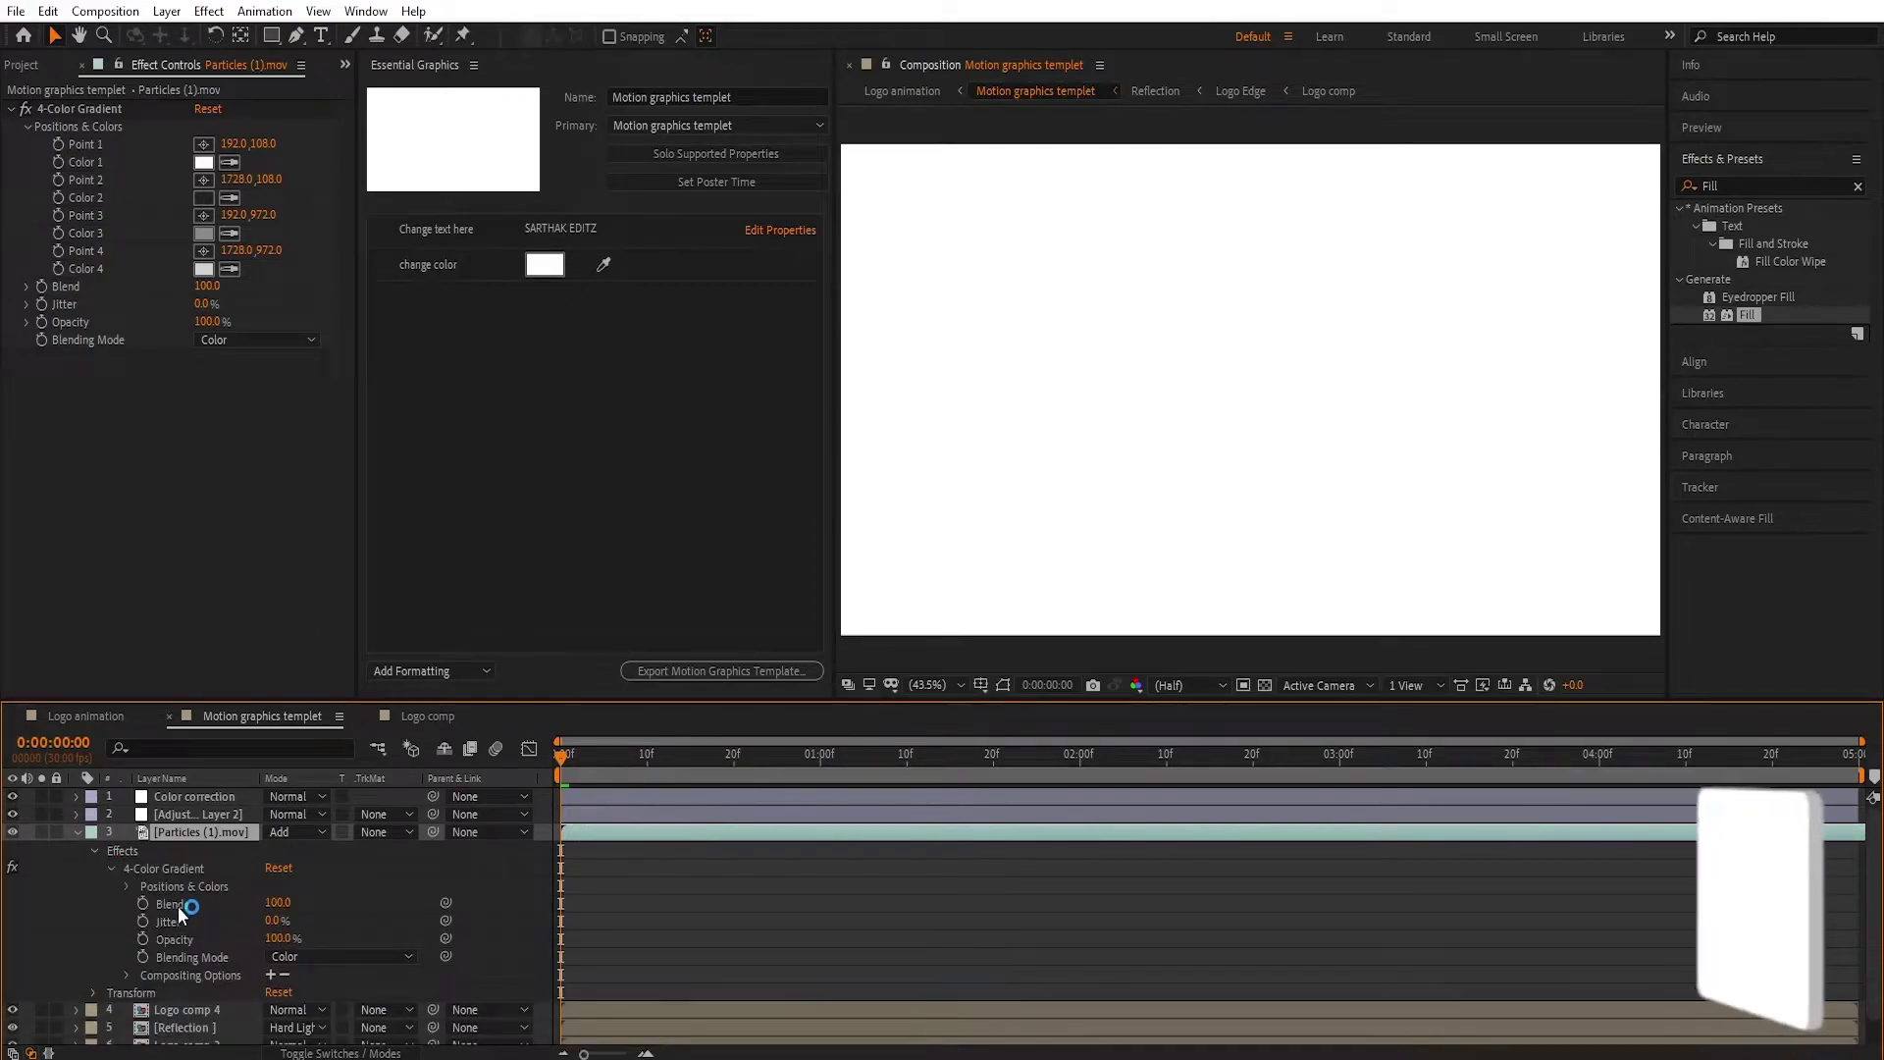
{"action": "left_click", "coordinate": [127, 885]}
{"action": "left_click", "coordinate": [204, 951], "text": "ctrl"}
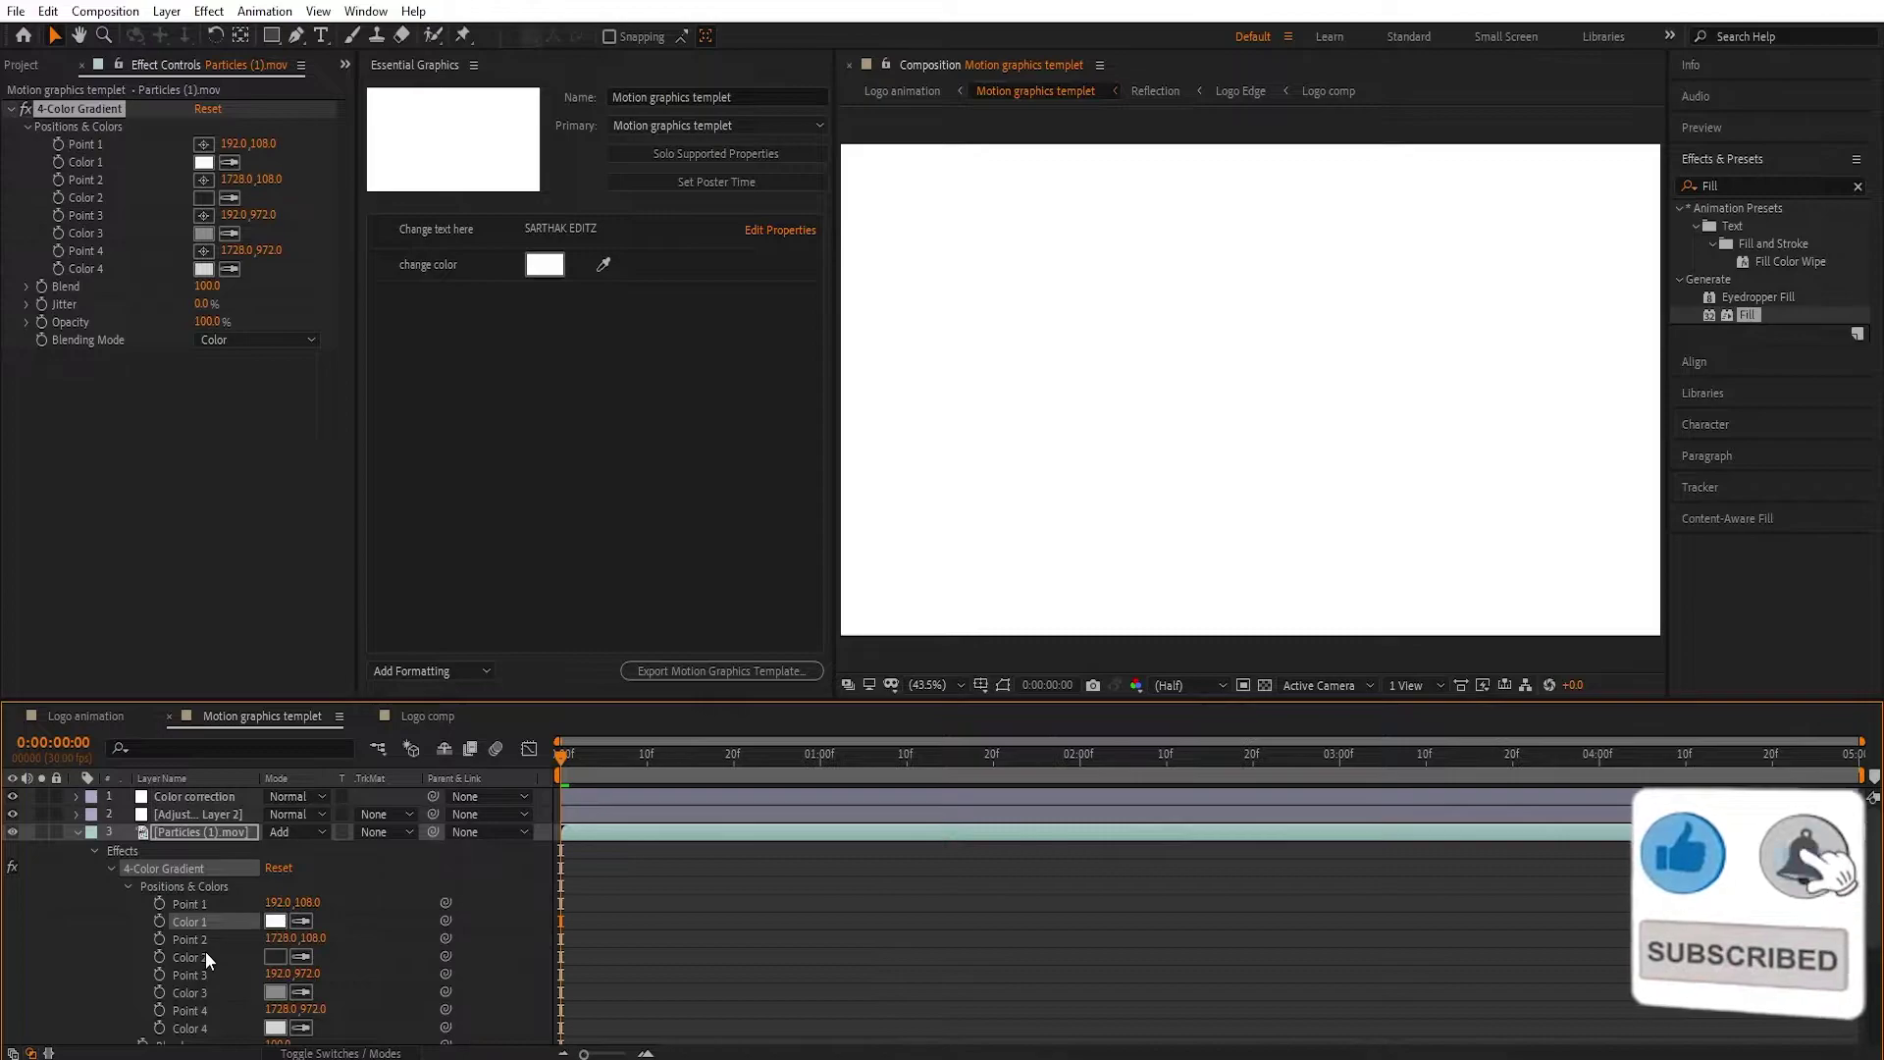
{"action": "left_click", "coordinate": [206, 989], "text": "ctrl"}
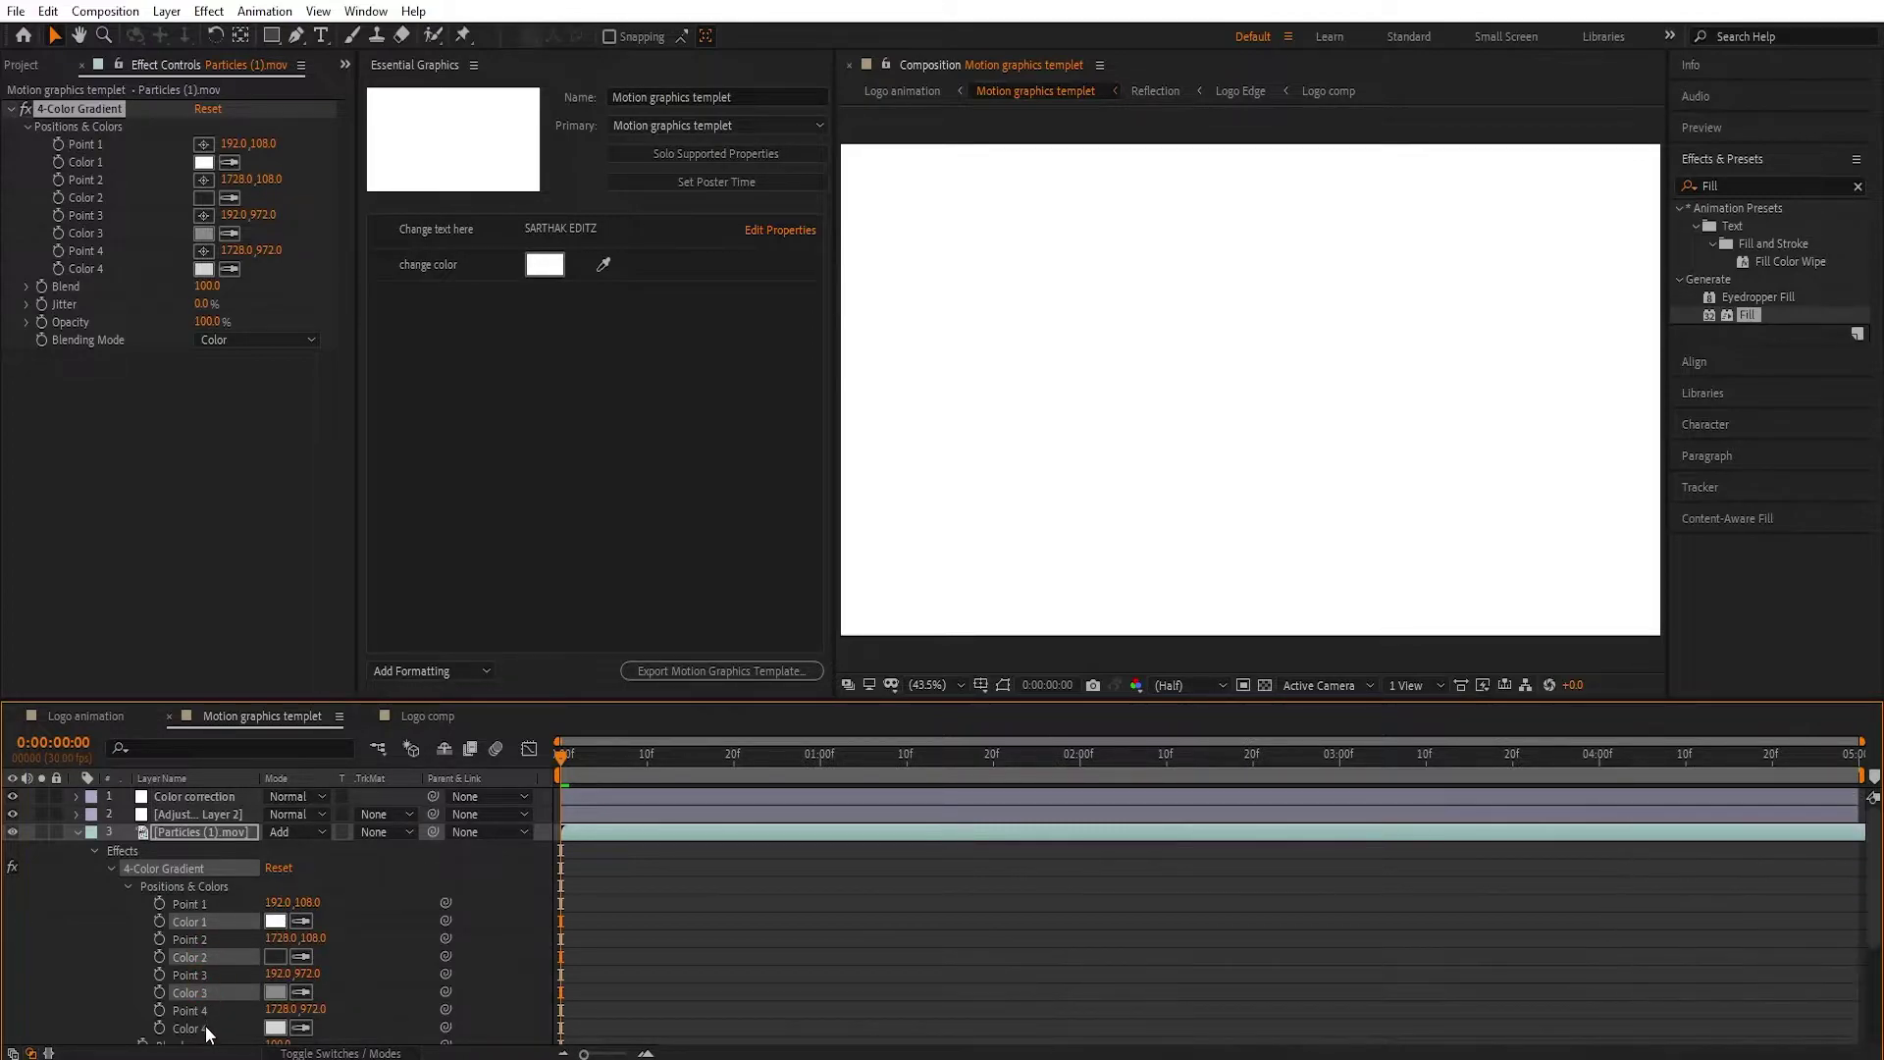
{"action": "left_click", "coordinate": [207, 1028], "text": "ctrl"}
{"action": "left_click_drag", "start_coordinate": [195, 917], "coordinate": [479, 354]}
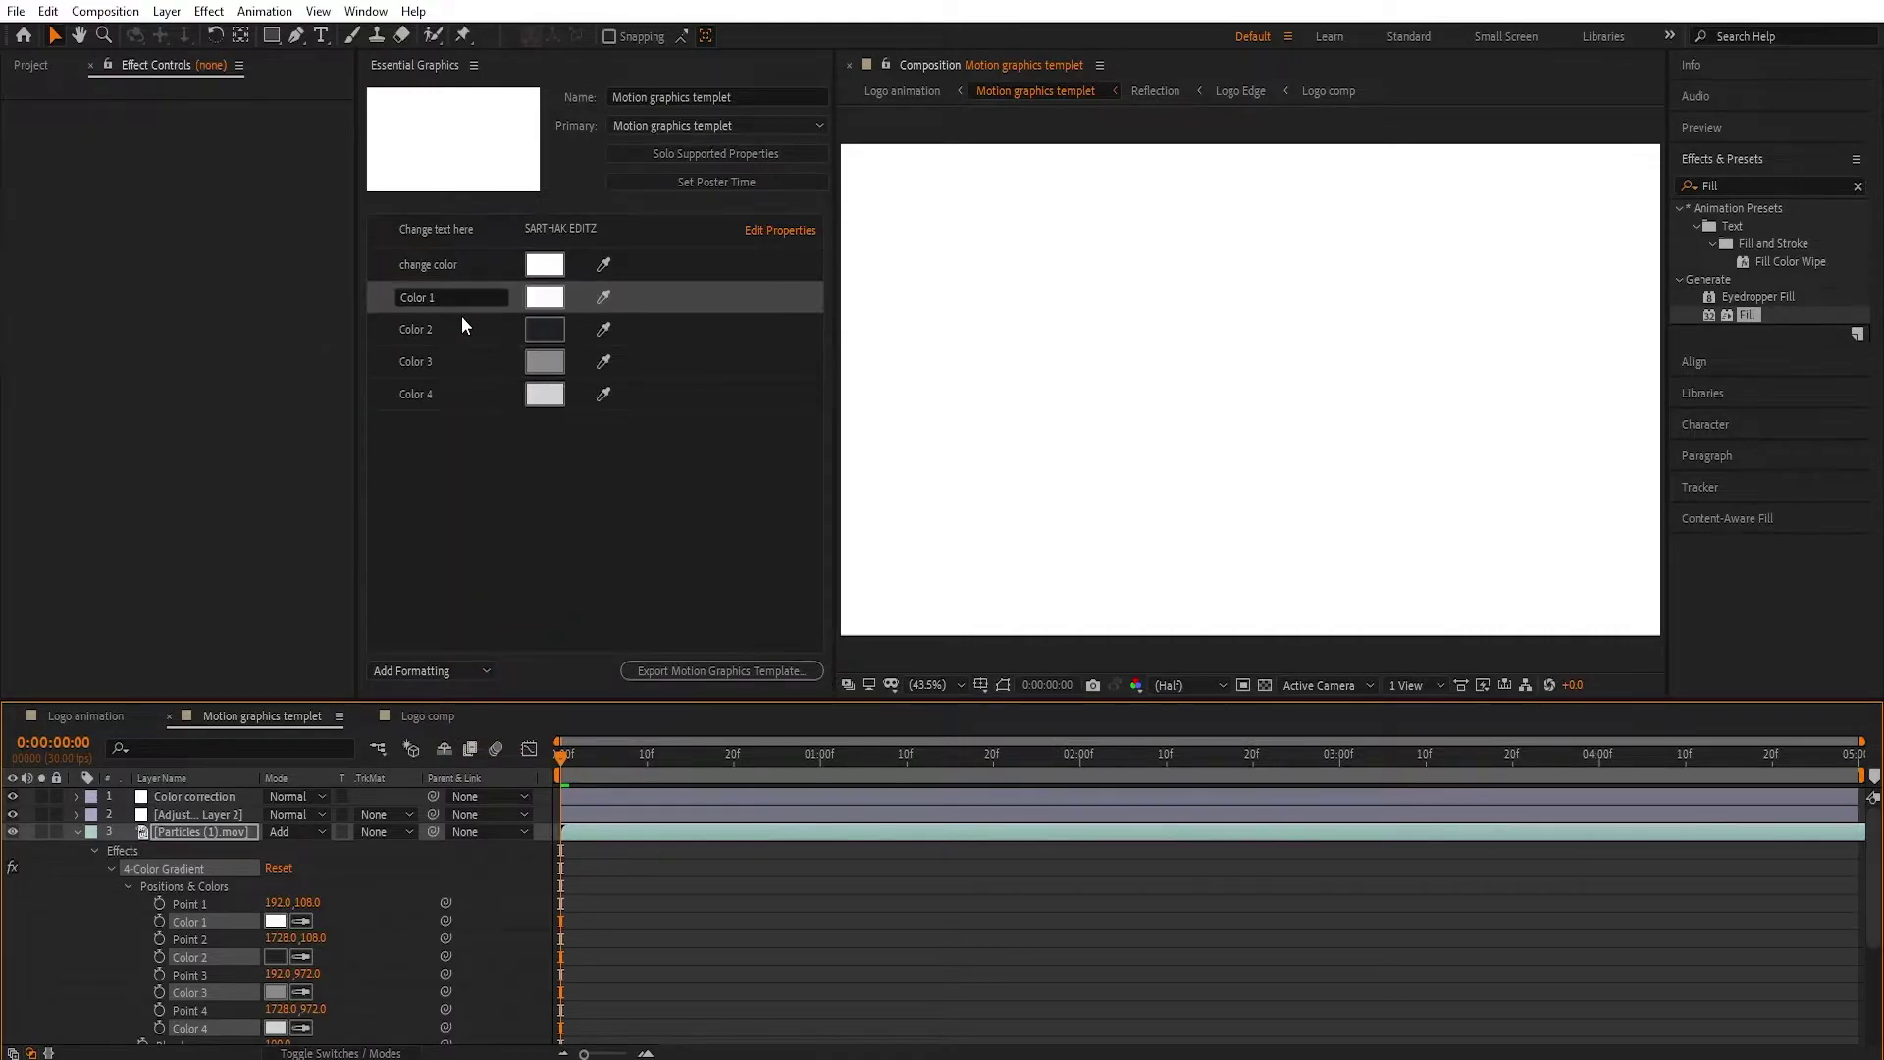
Rename all four gradient colour controls to 'Praticels Color'.
{"action": "left_click", "coordinate": [456, 284]}
{"action": "type", "text": "Pratic"}
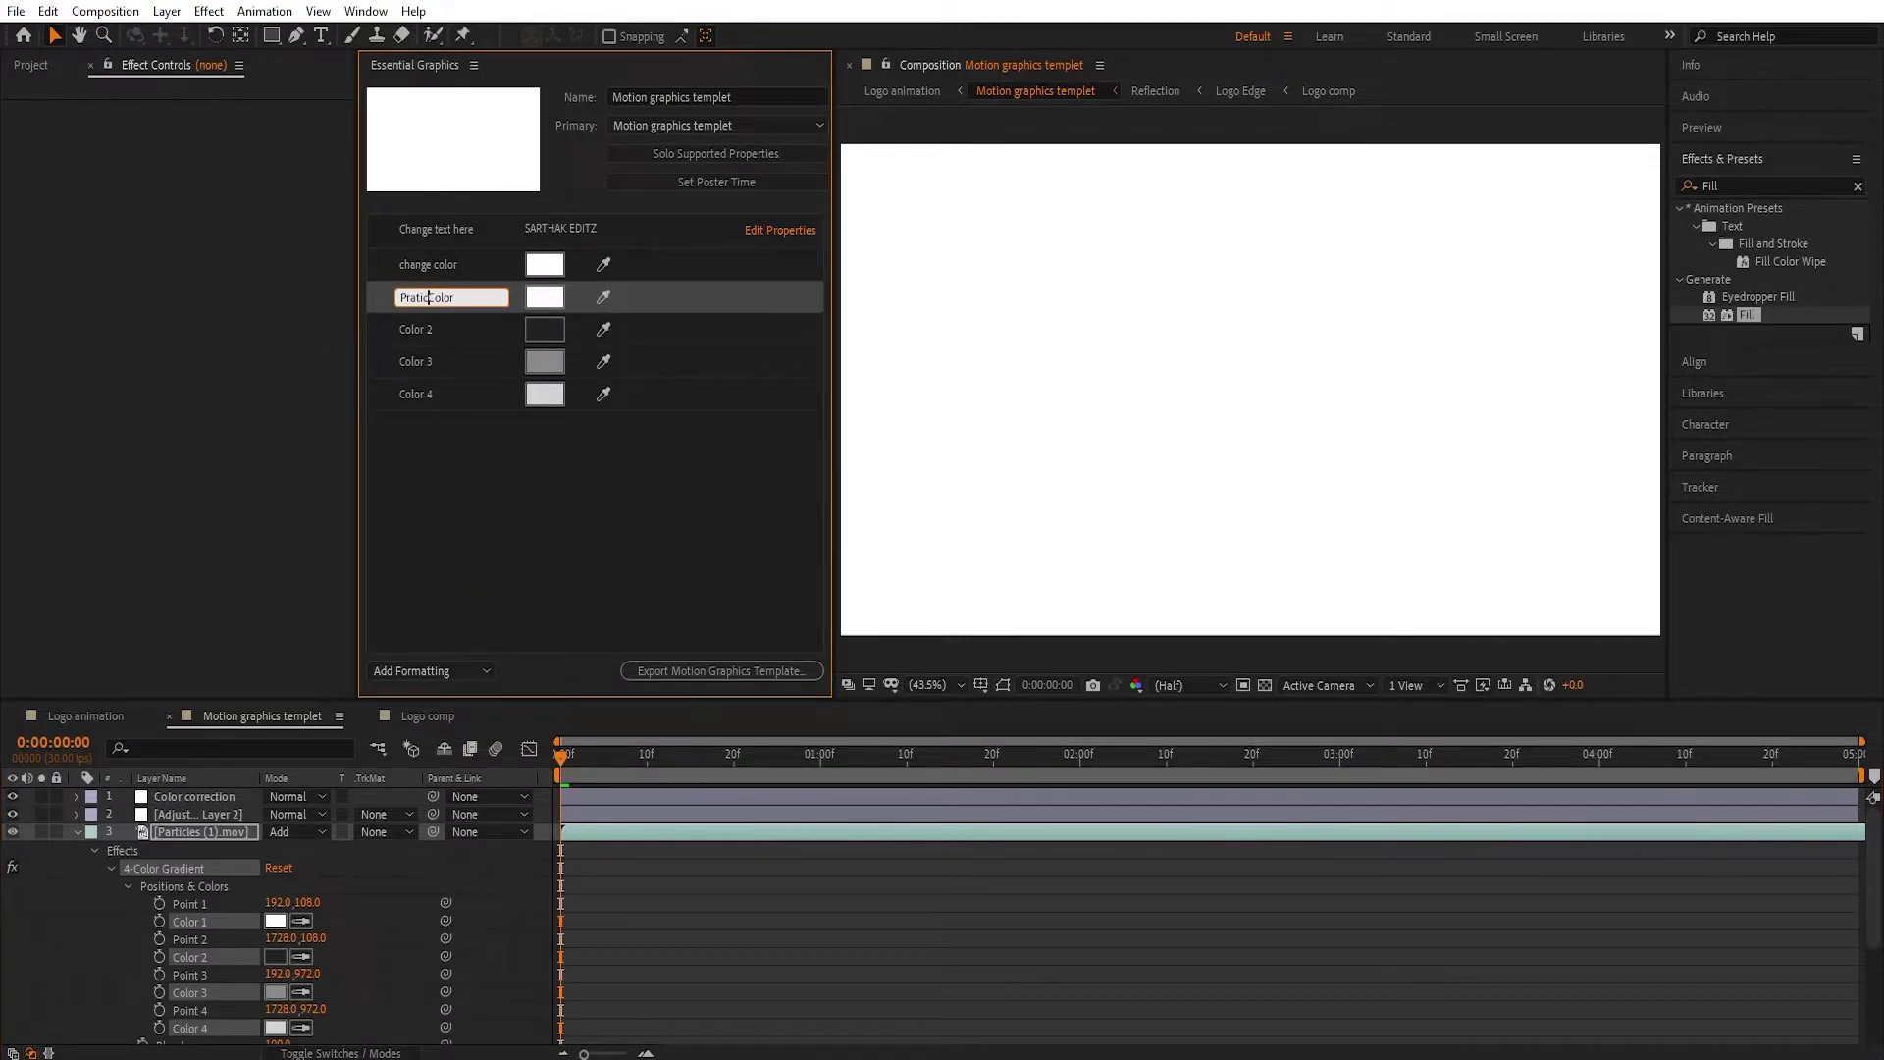
{"action": "right_click", "coordinate": [417, 294]}
{"action": "left_click", "coordinate": [442, 365]}
{"action": "left_click", "coordinate": [442, 328]}
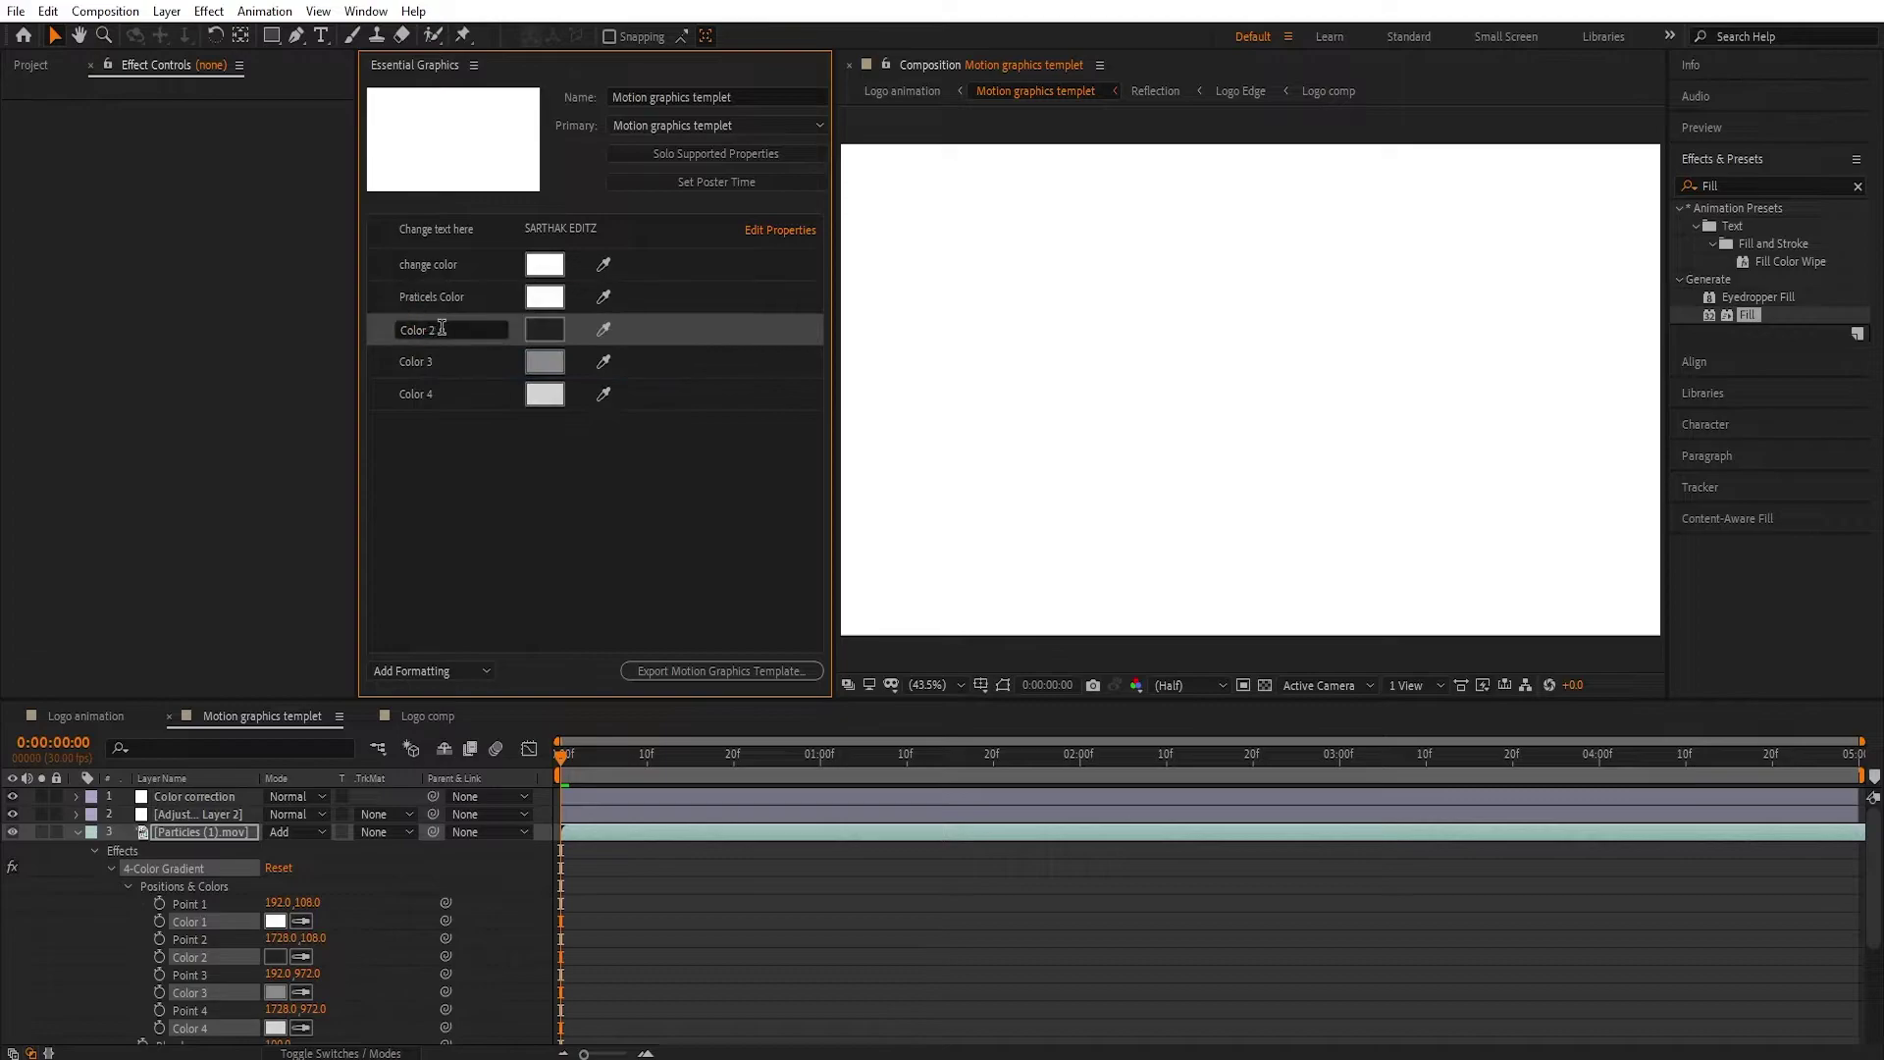
{"action": "left_click", "coordinate": [412, 362]}
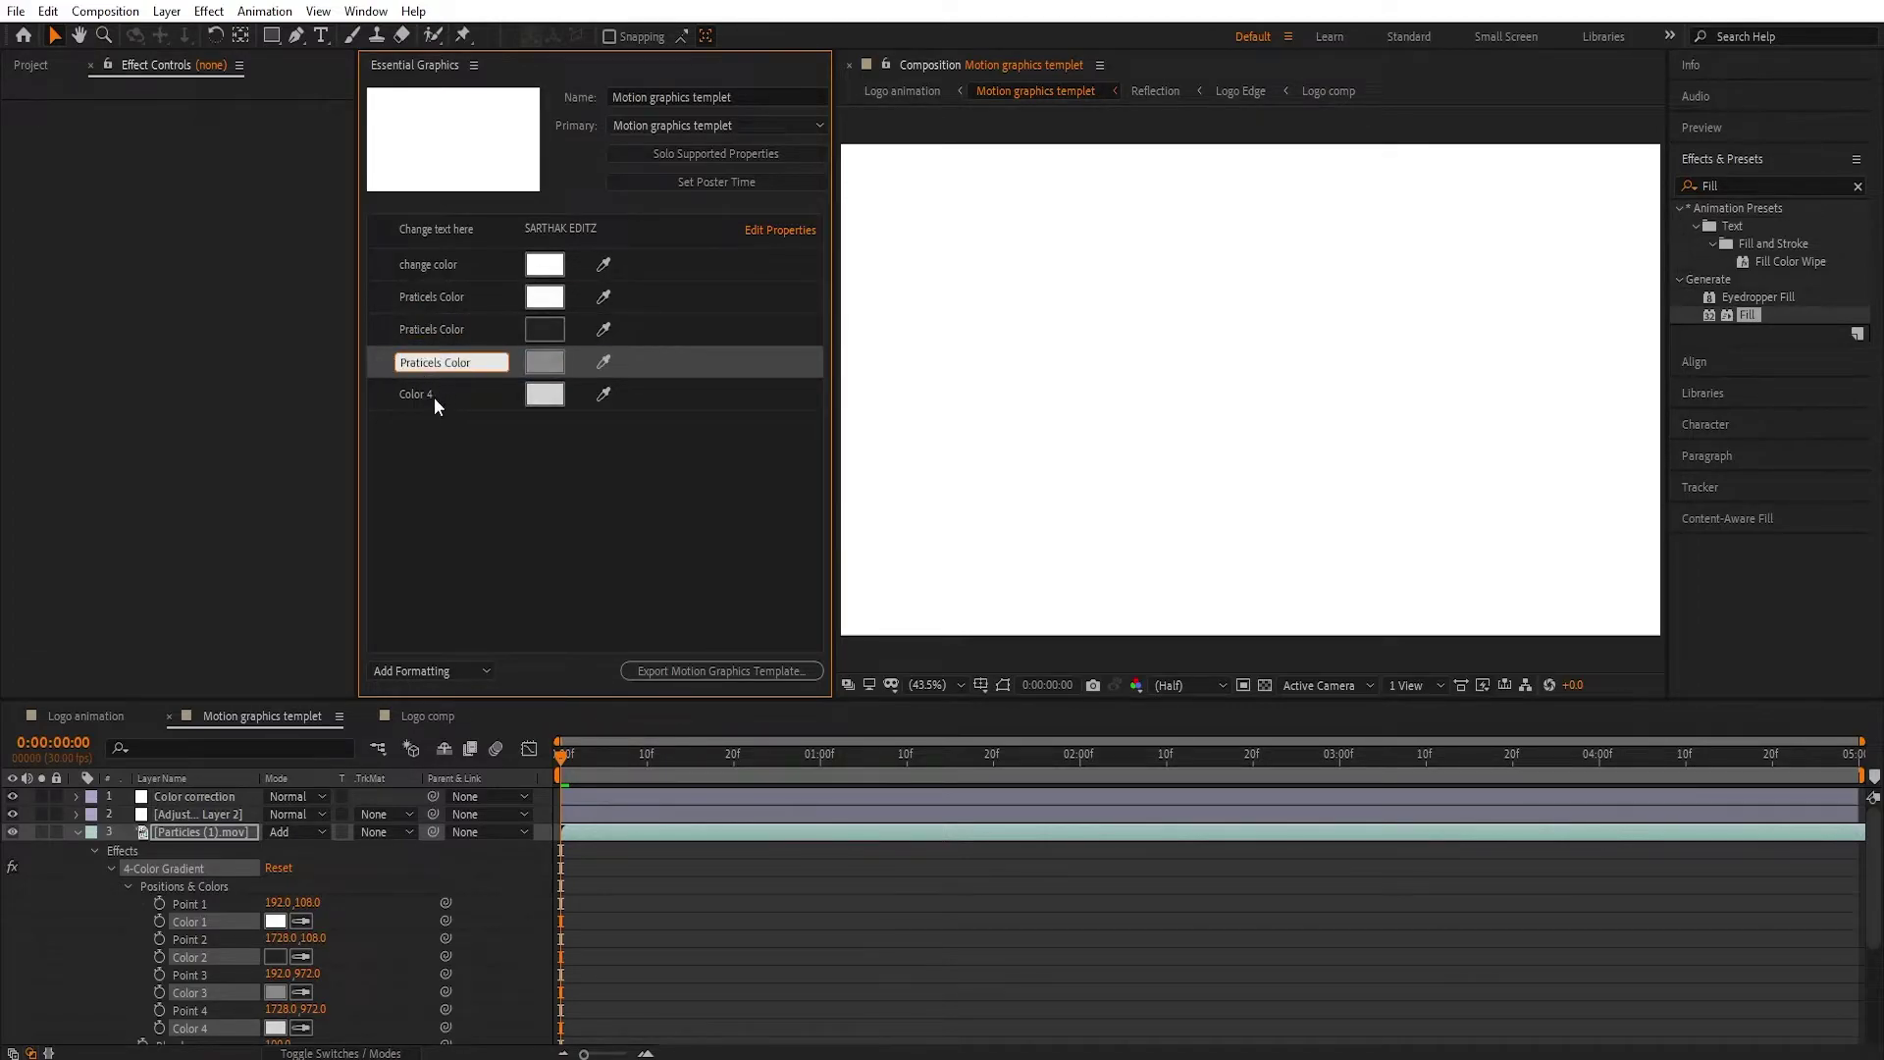
{"action": "left_click", "coordinate": [436, 399]}
{"action": "left_click", "coordinate": [426, 439]}
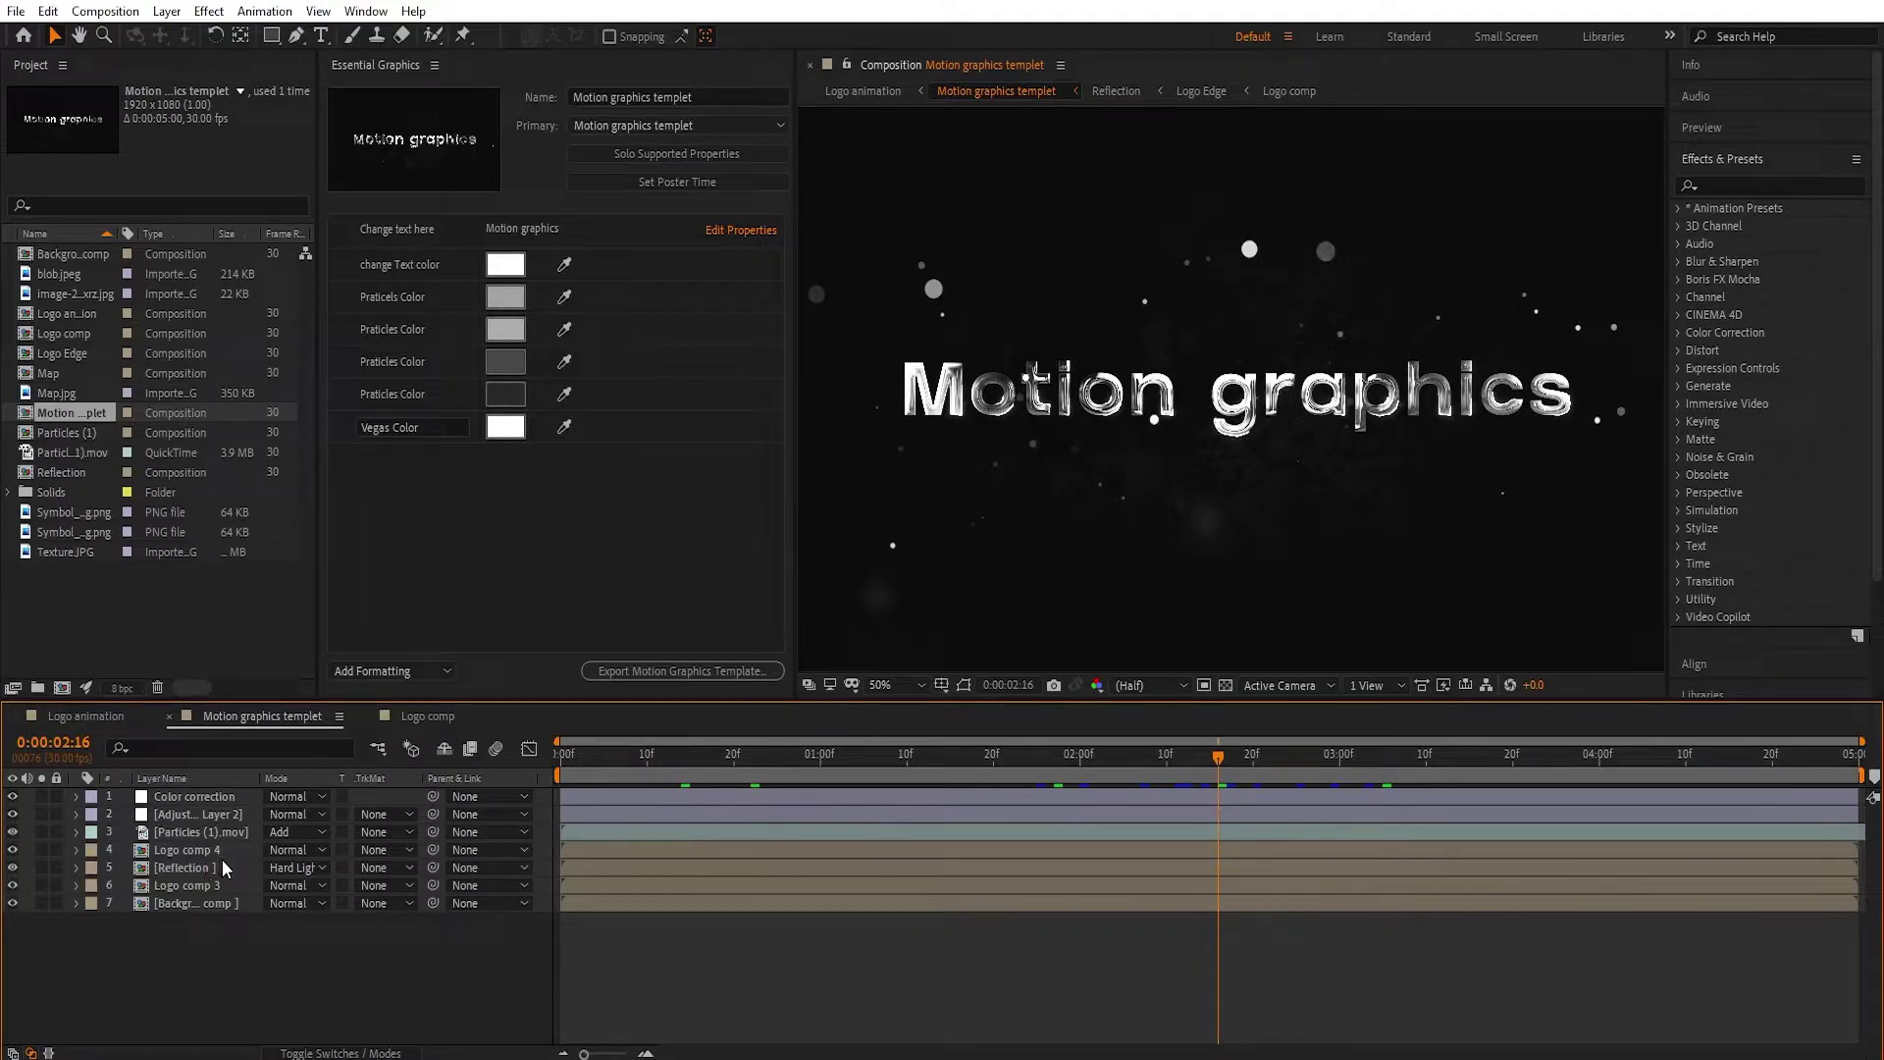
Open Logo comp, select the Motion graphics text layer and expand its properties.
{"action": "double_click", "coordinate": [212, 880]}
{"action": "left_click", "coordinate": [212, 799]}
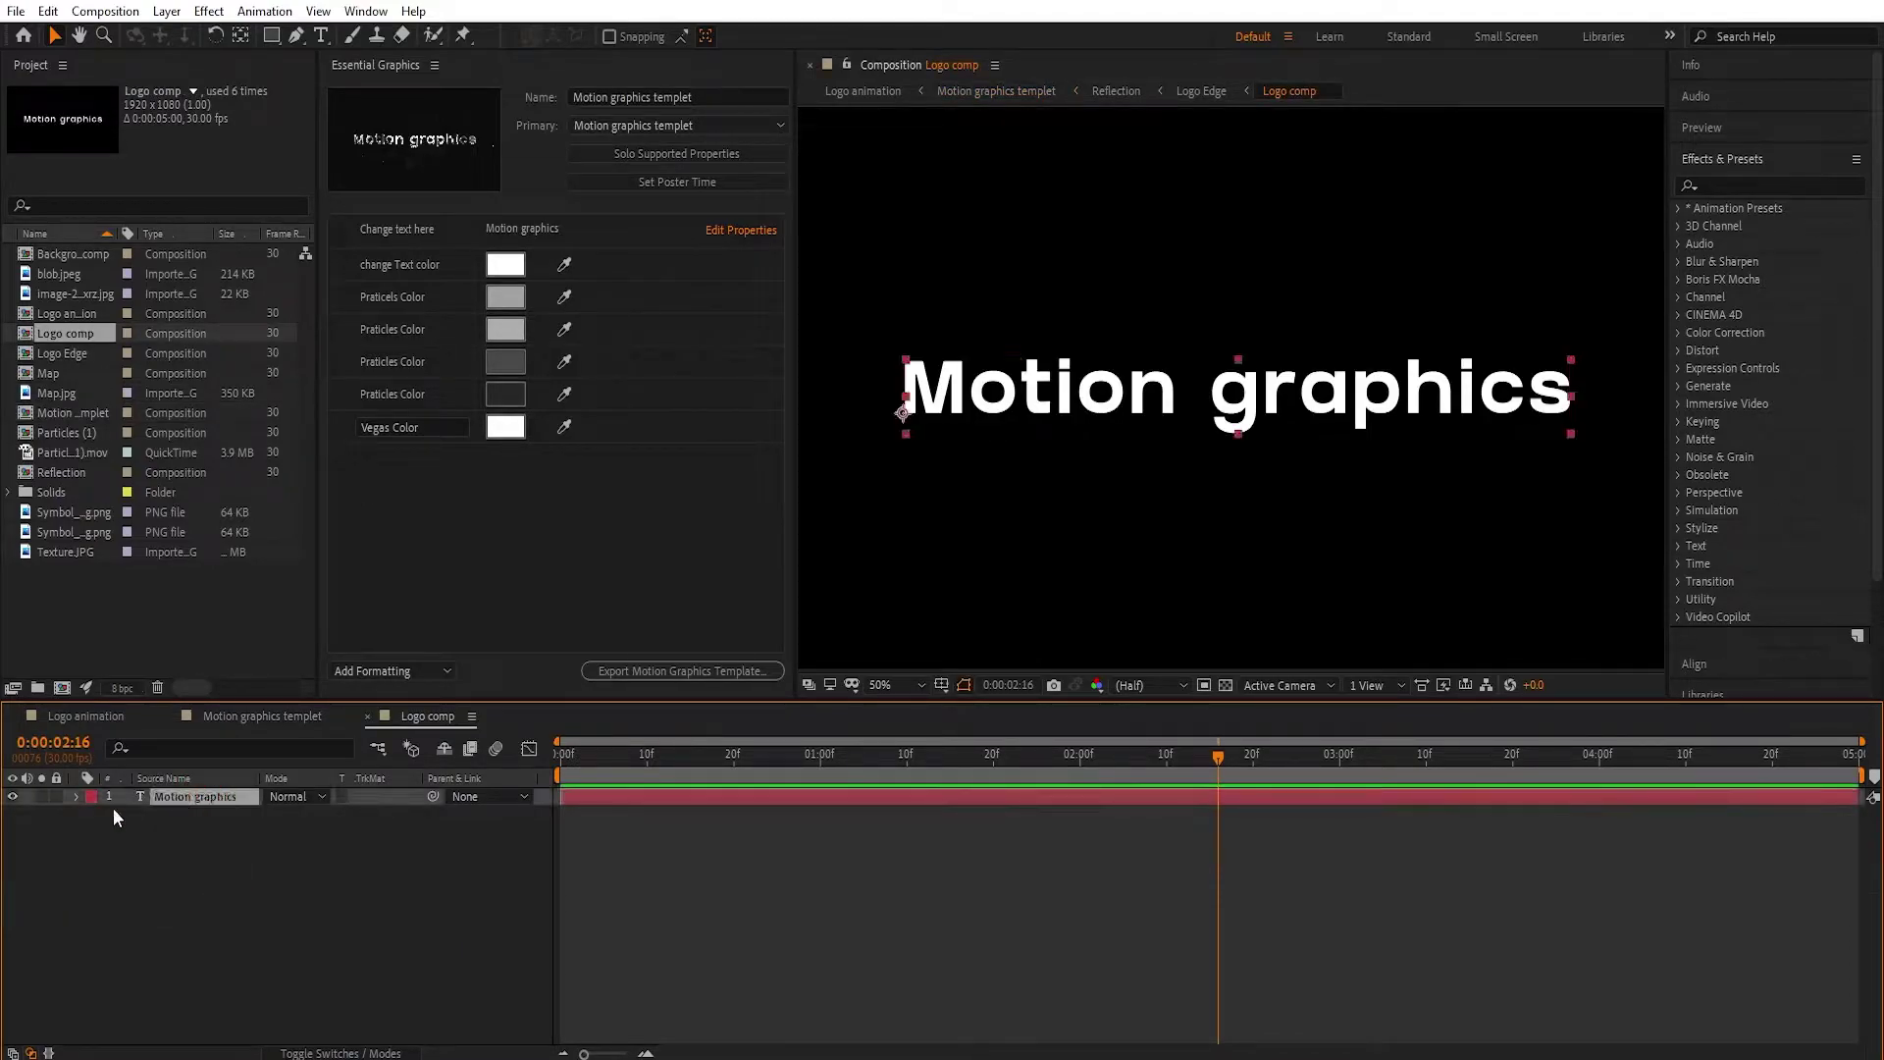
{"action": "left_click", "coordinate": [77, 796]}
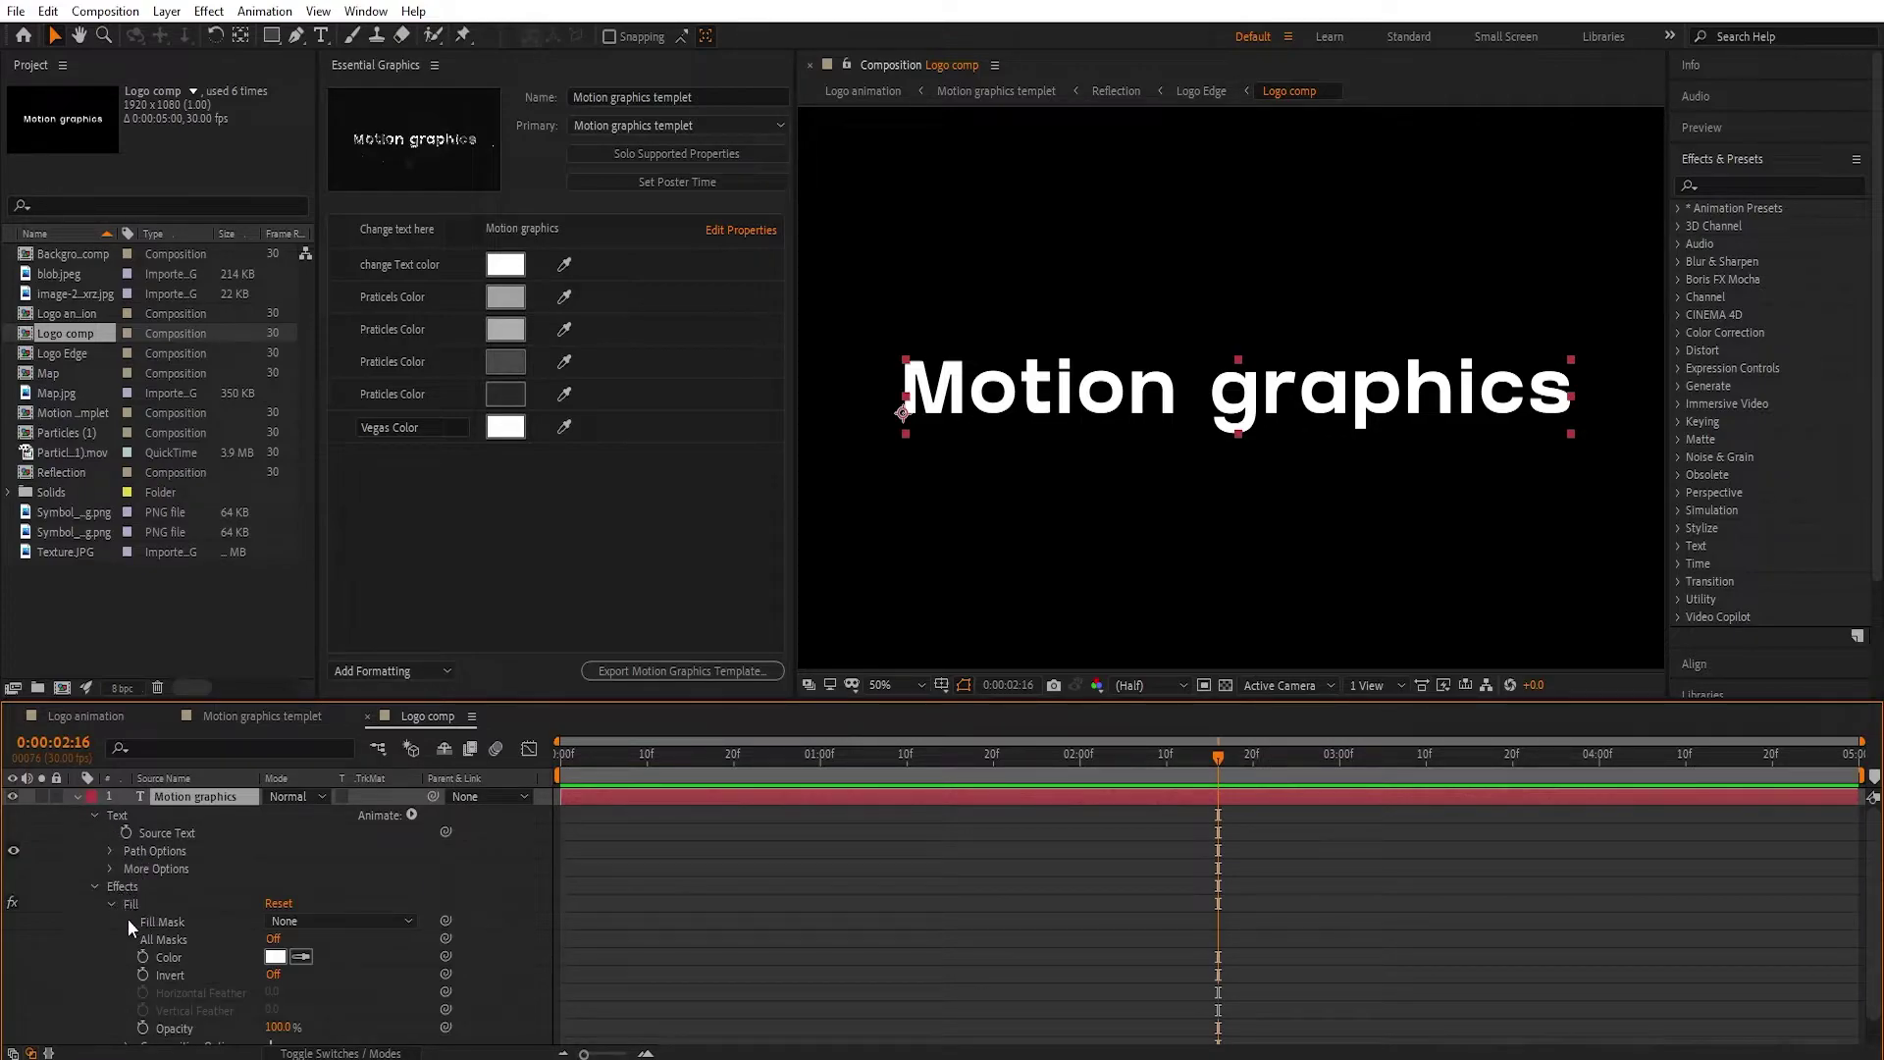
Add the text layer's Position and Scale to Essential Graphics as Text Position and Text Scale.
{"action": "left_click", "coordinate": [95, 886]}
{"action": "left_click", "coordinate": [94, 903]}
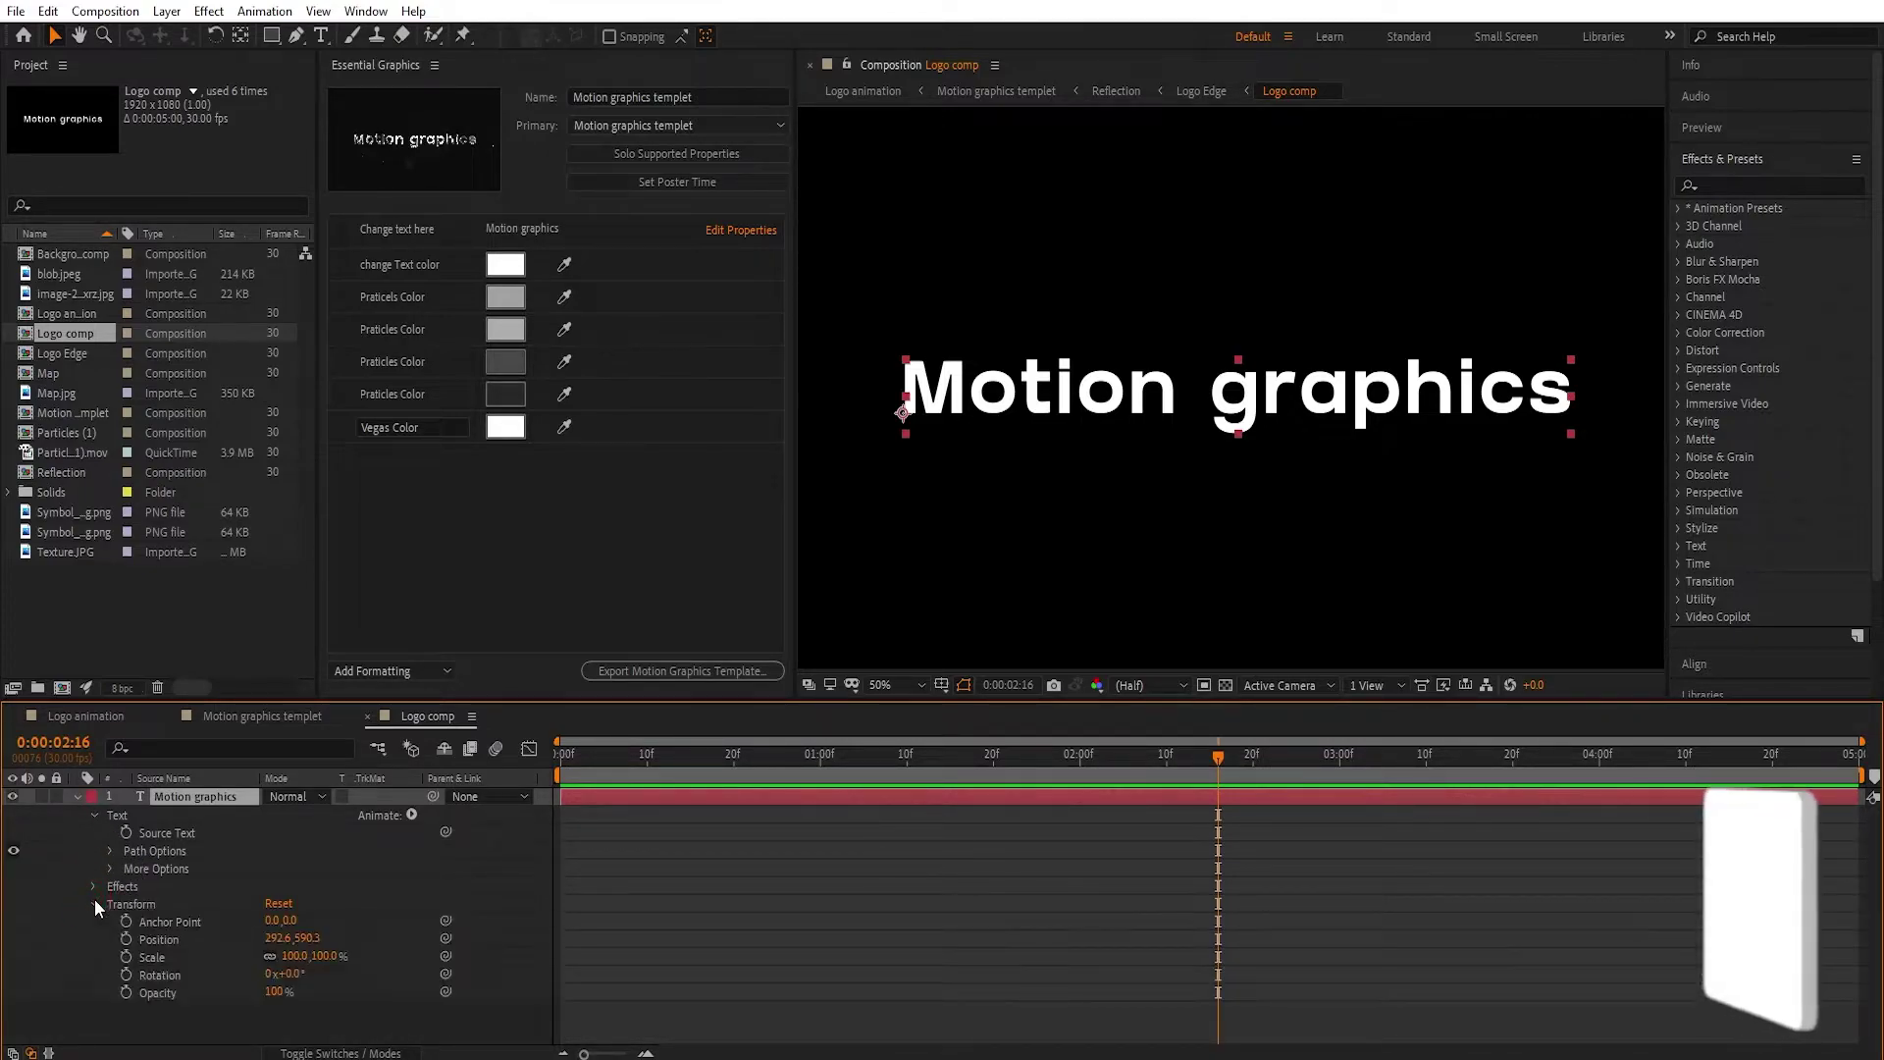
{"action": "left_click", "coordinate": [196, 939]}
{"action": "left_click", "coordinate": [187, 954], "text": "shift"}
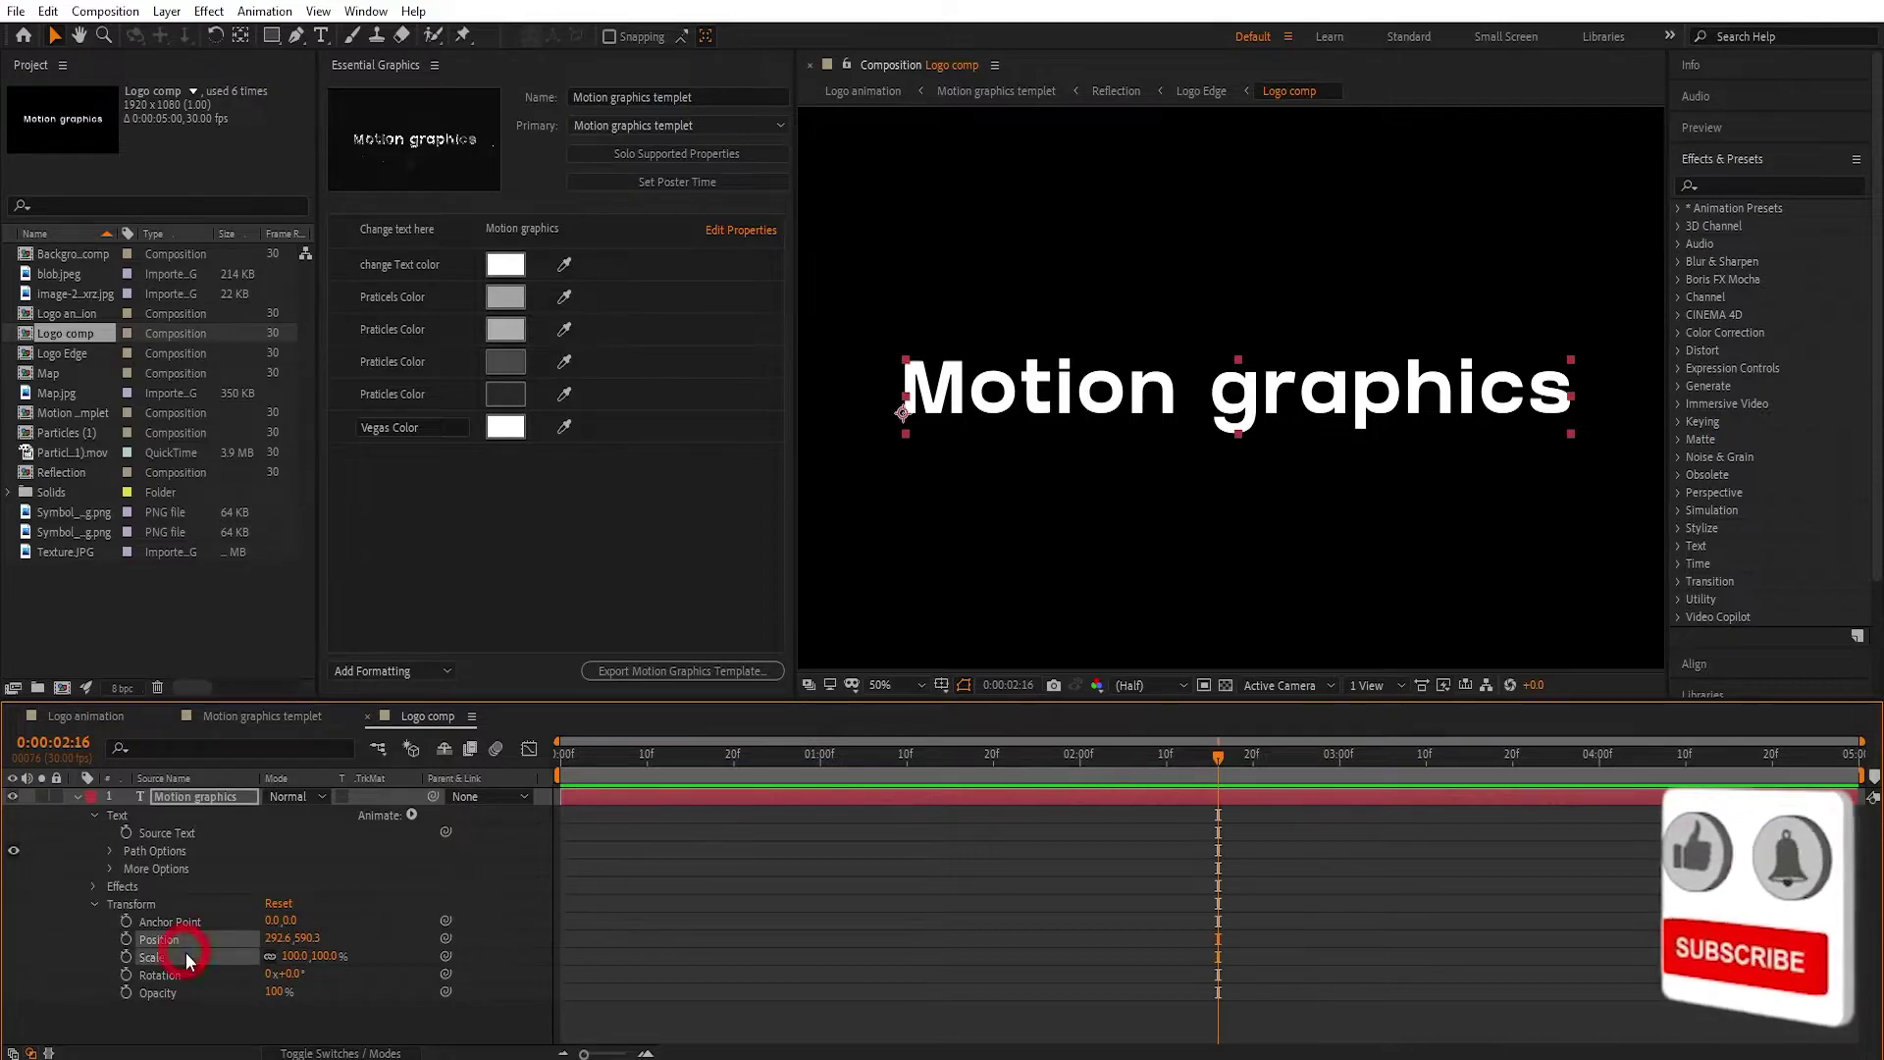
{"action": "left_click_drag", "start_coordinate": [181, 952], "coordinate": [451, 251]}
{"action": "left_click", "coordinate": [365, 266]}
{"action": "type", "text": "t Position"}
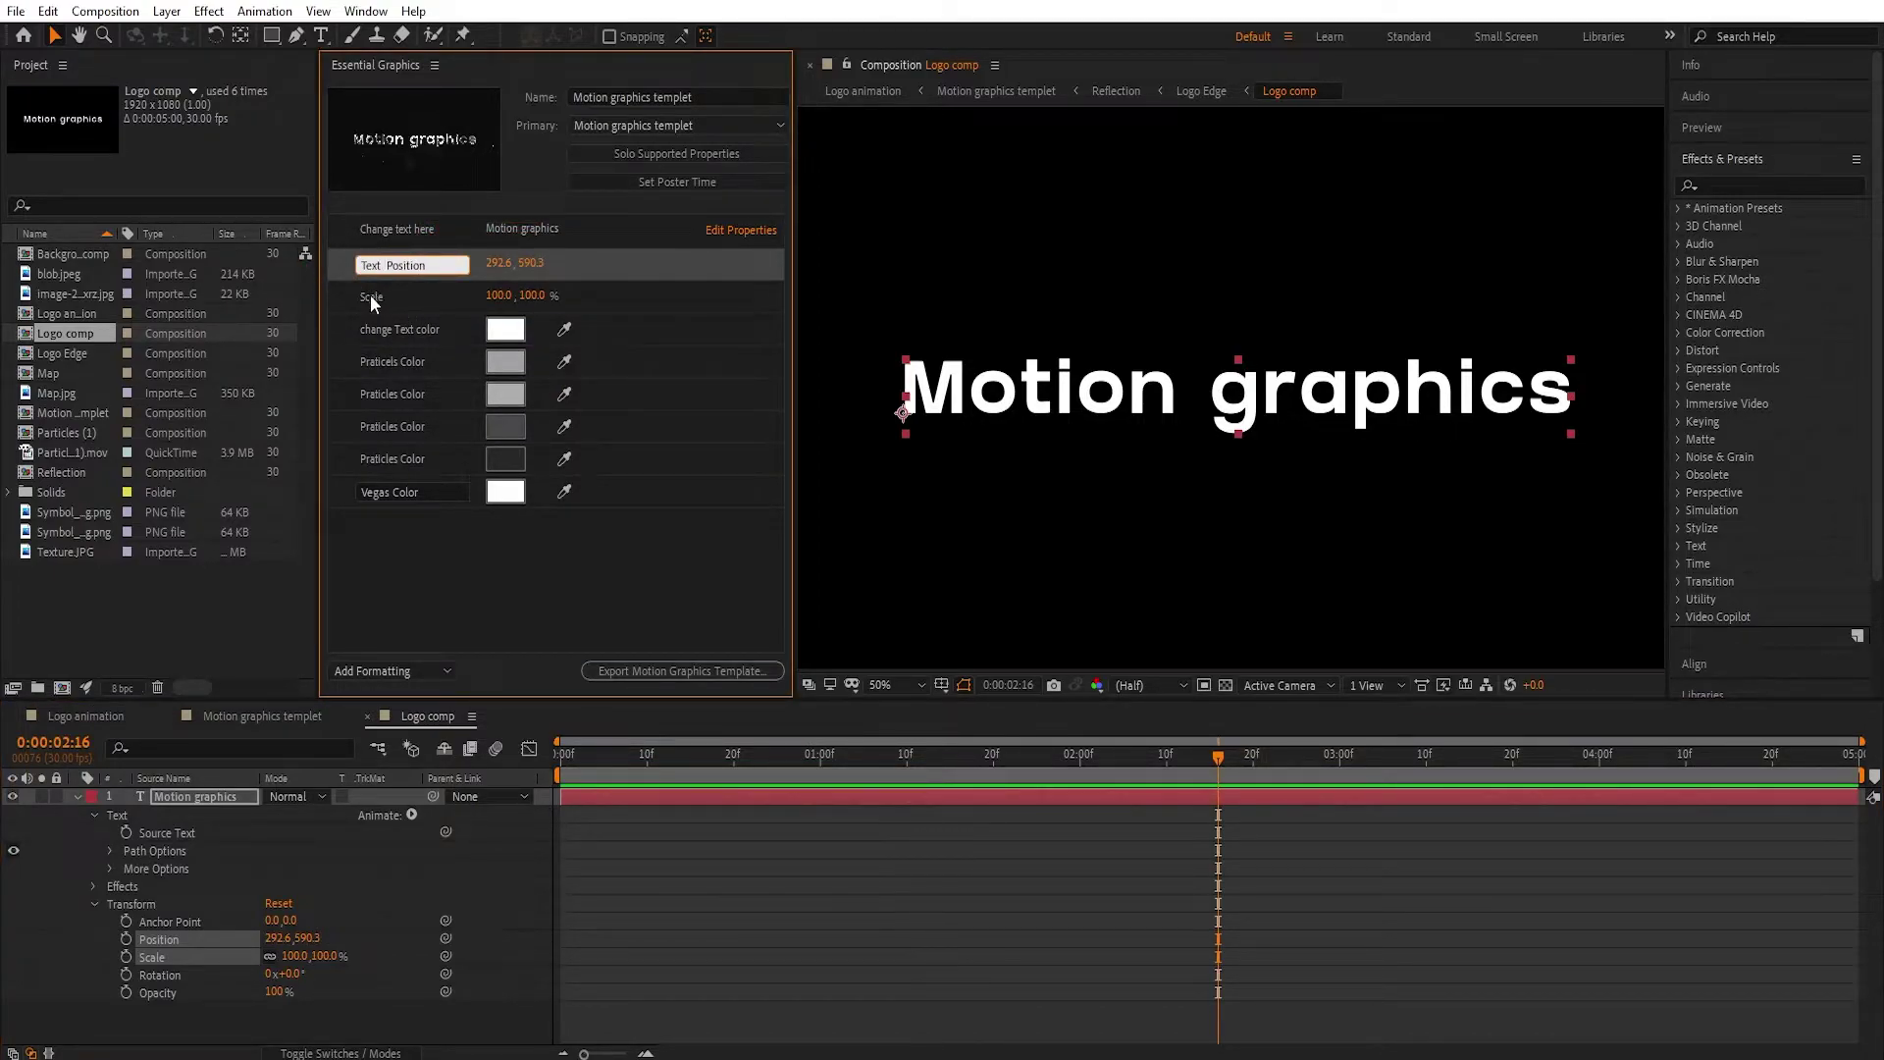
{"action": "left_click", "coordinate": [359, 300]}
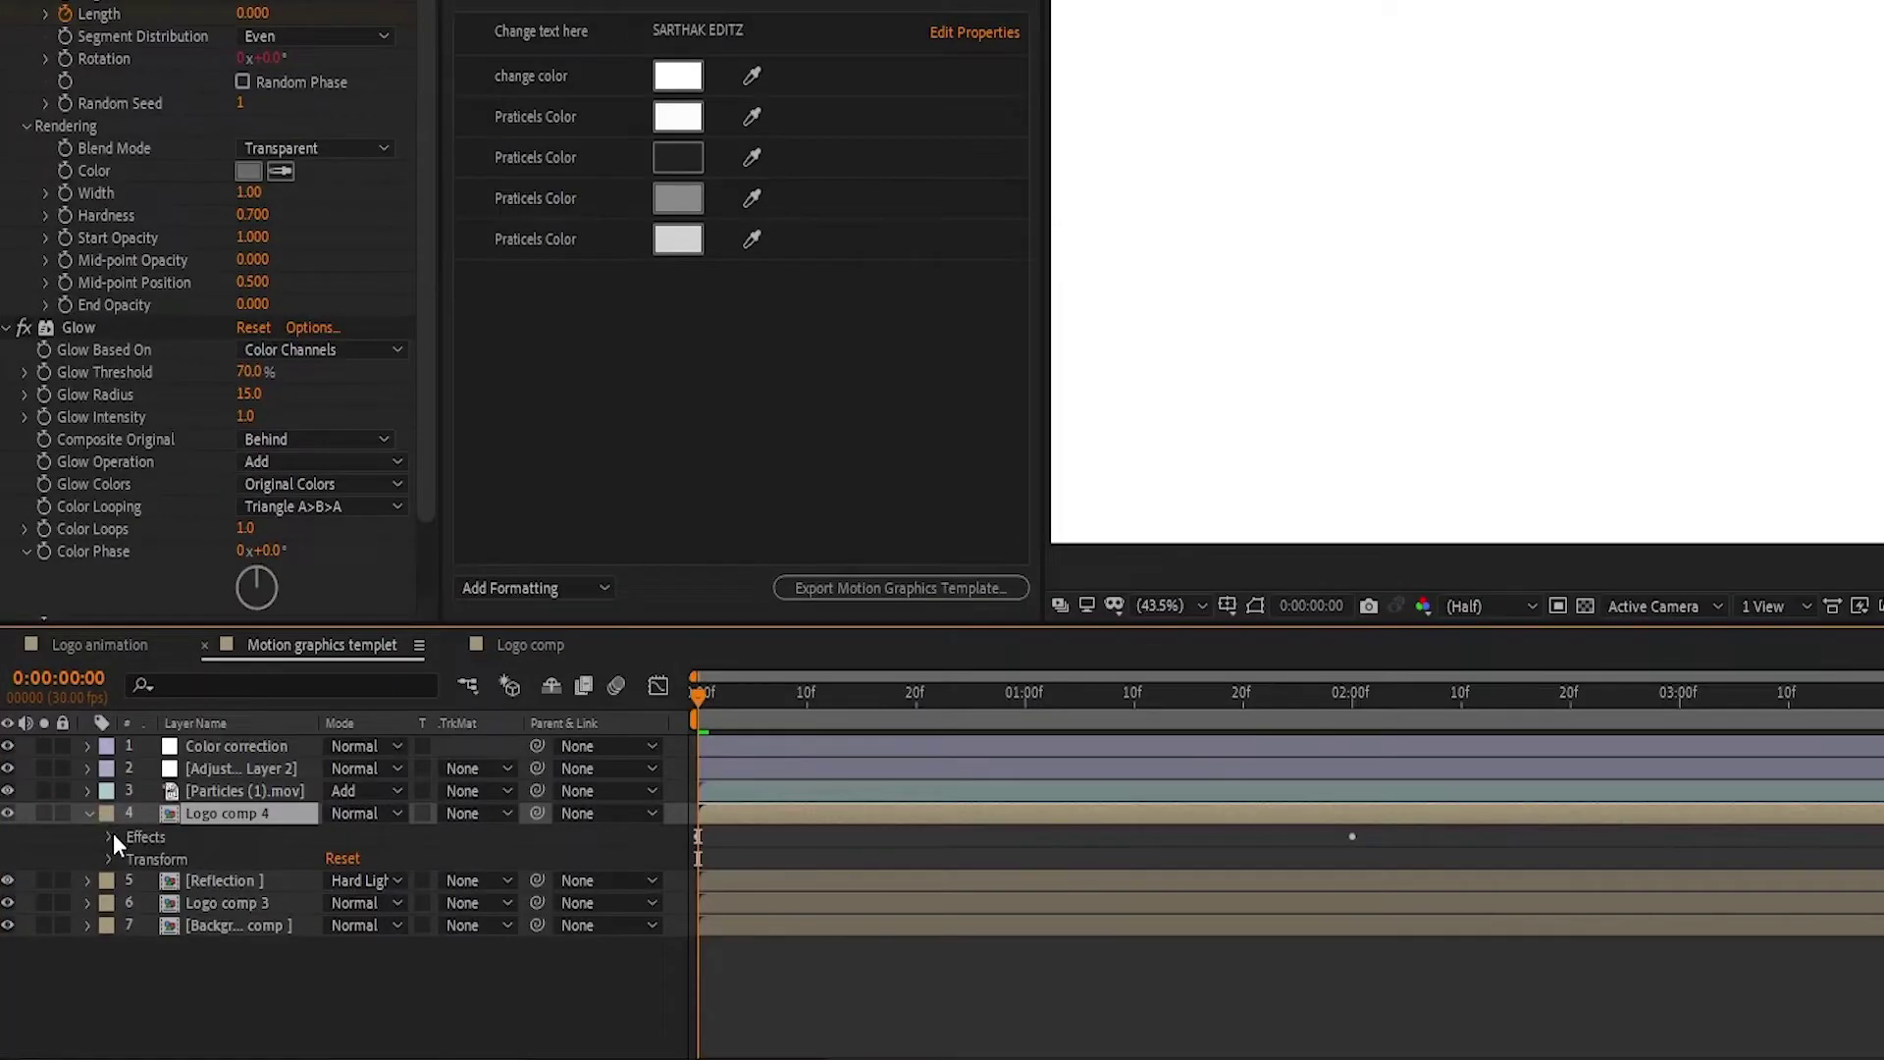
Add Logo comp 4's Vegas Rendering Color to Essential Graphics as Vegas Color.
{"action": "left_click", "coordinate": [110, 836]}
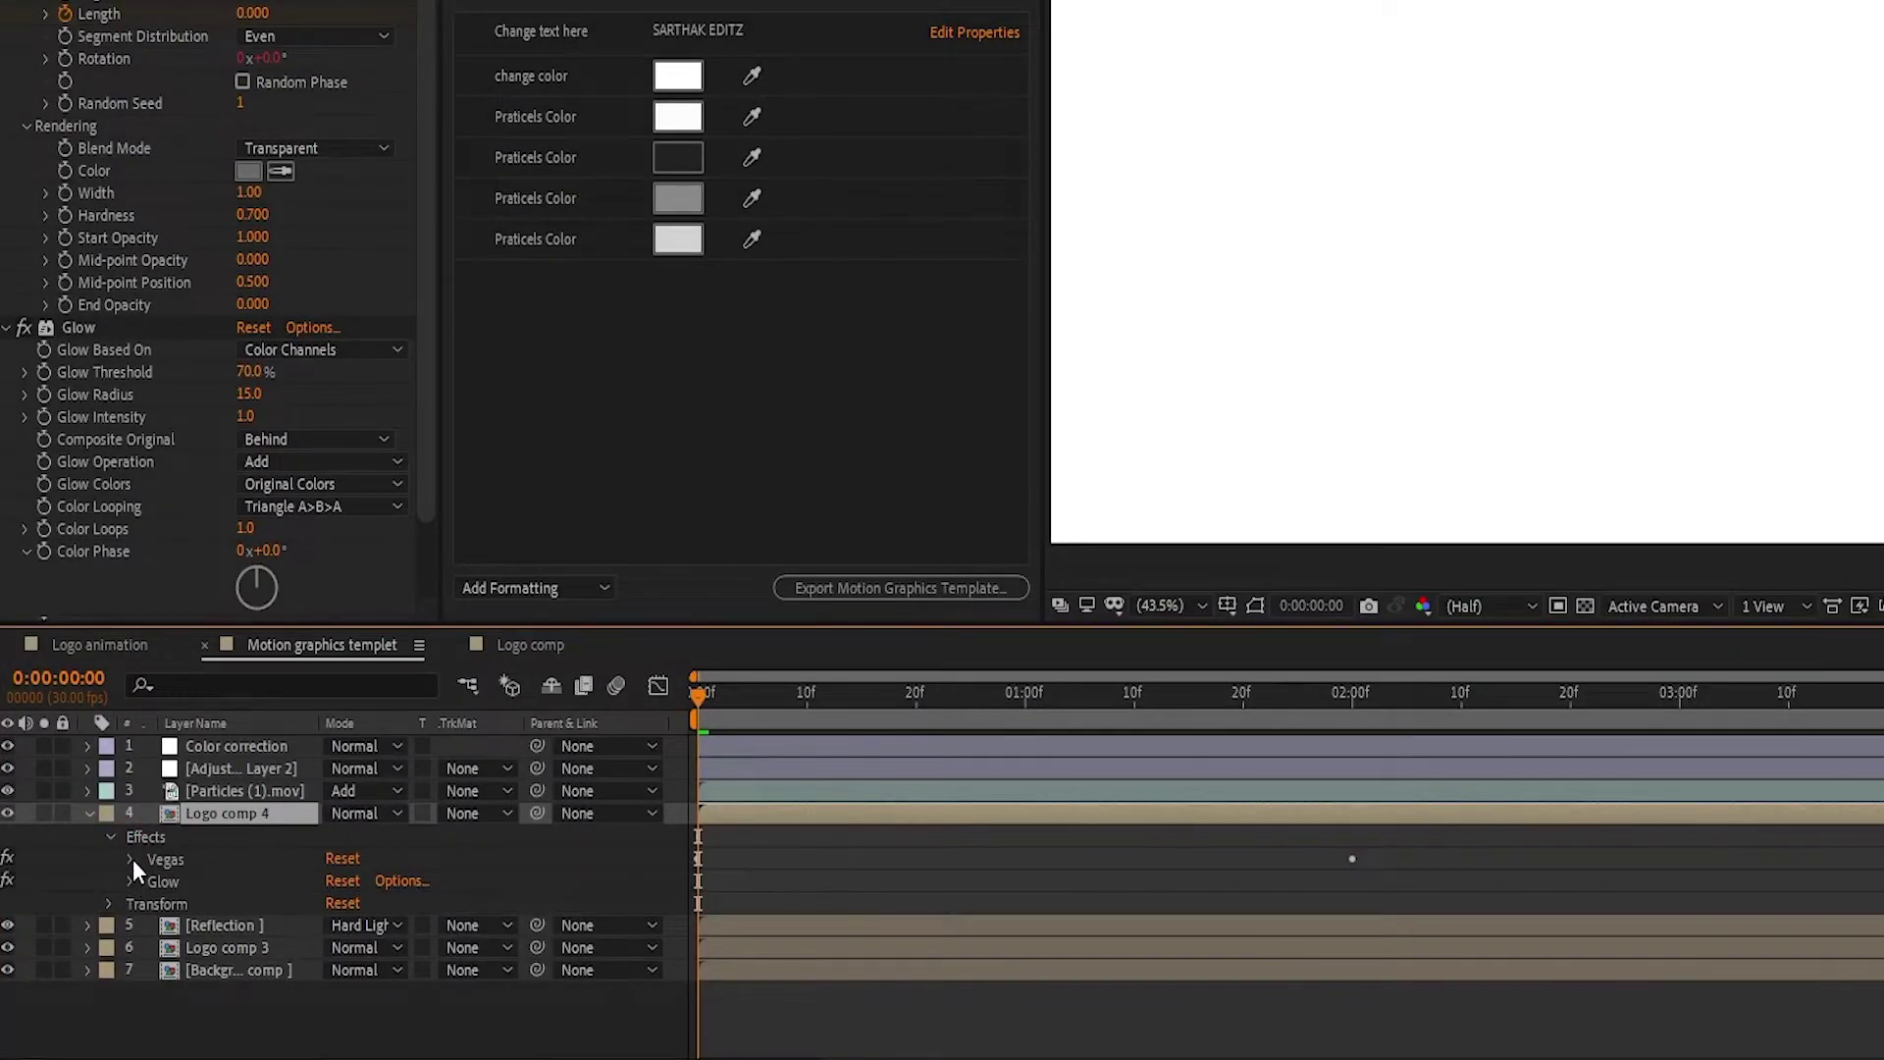
{"action": "left_click", "coordinate": [128, 859]}
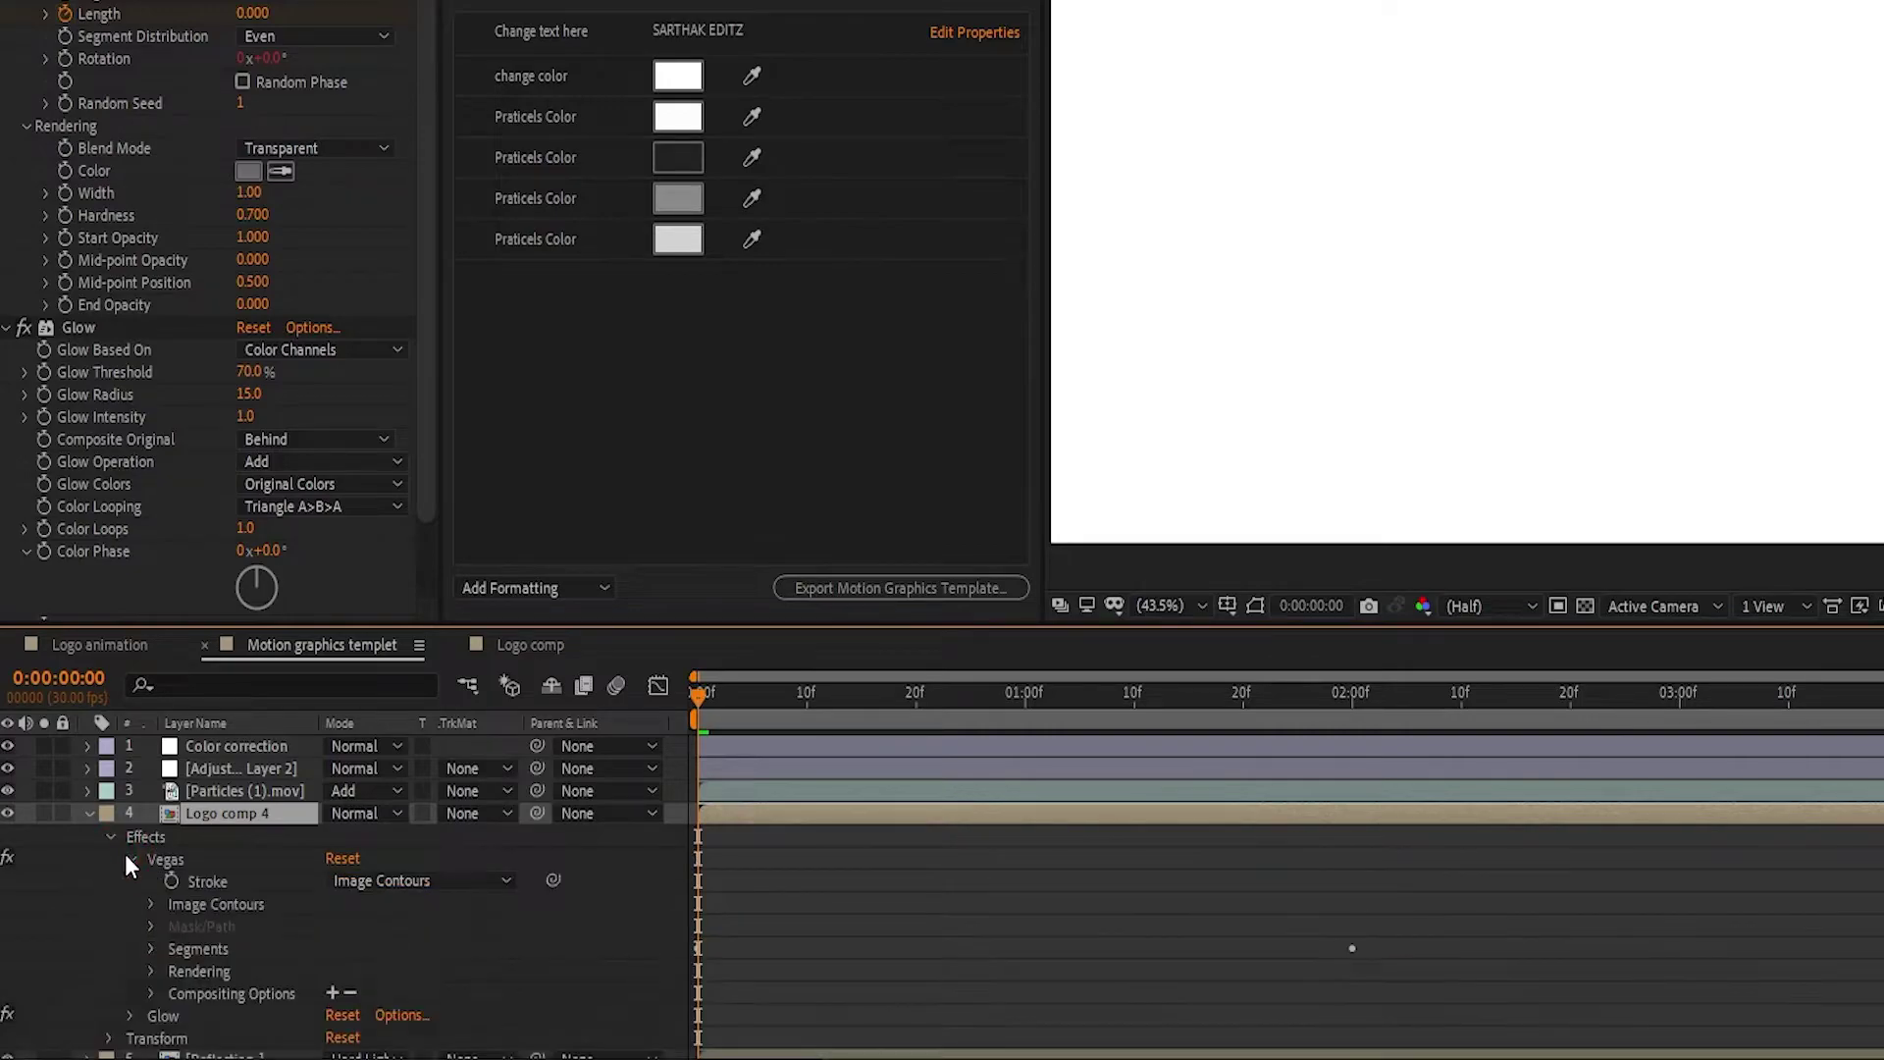
{"action": "left_click", "coordinate": [153, 971]}
{"action": "left_click_drag", "start_coordinate": [228, 918], "coordinate": [667, 385]}
{"action": "left_click_drag", "start_coordinate": [538, 304], "coordinate": [526, 286]}
{"action": "left_click", "coordinate": [550, 279]}
{"action": "type", "text": "Stroke"}
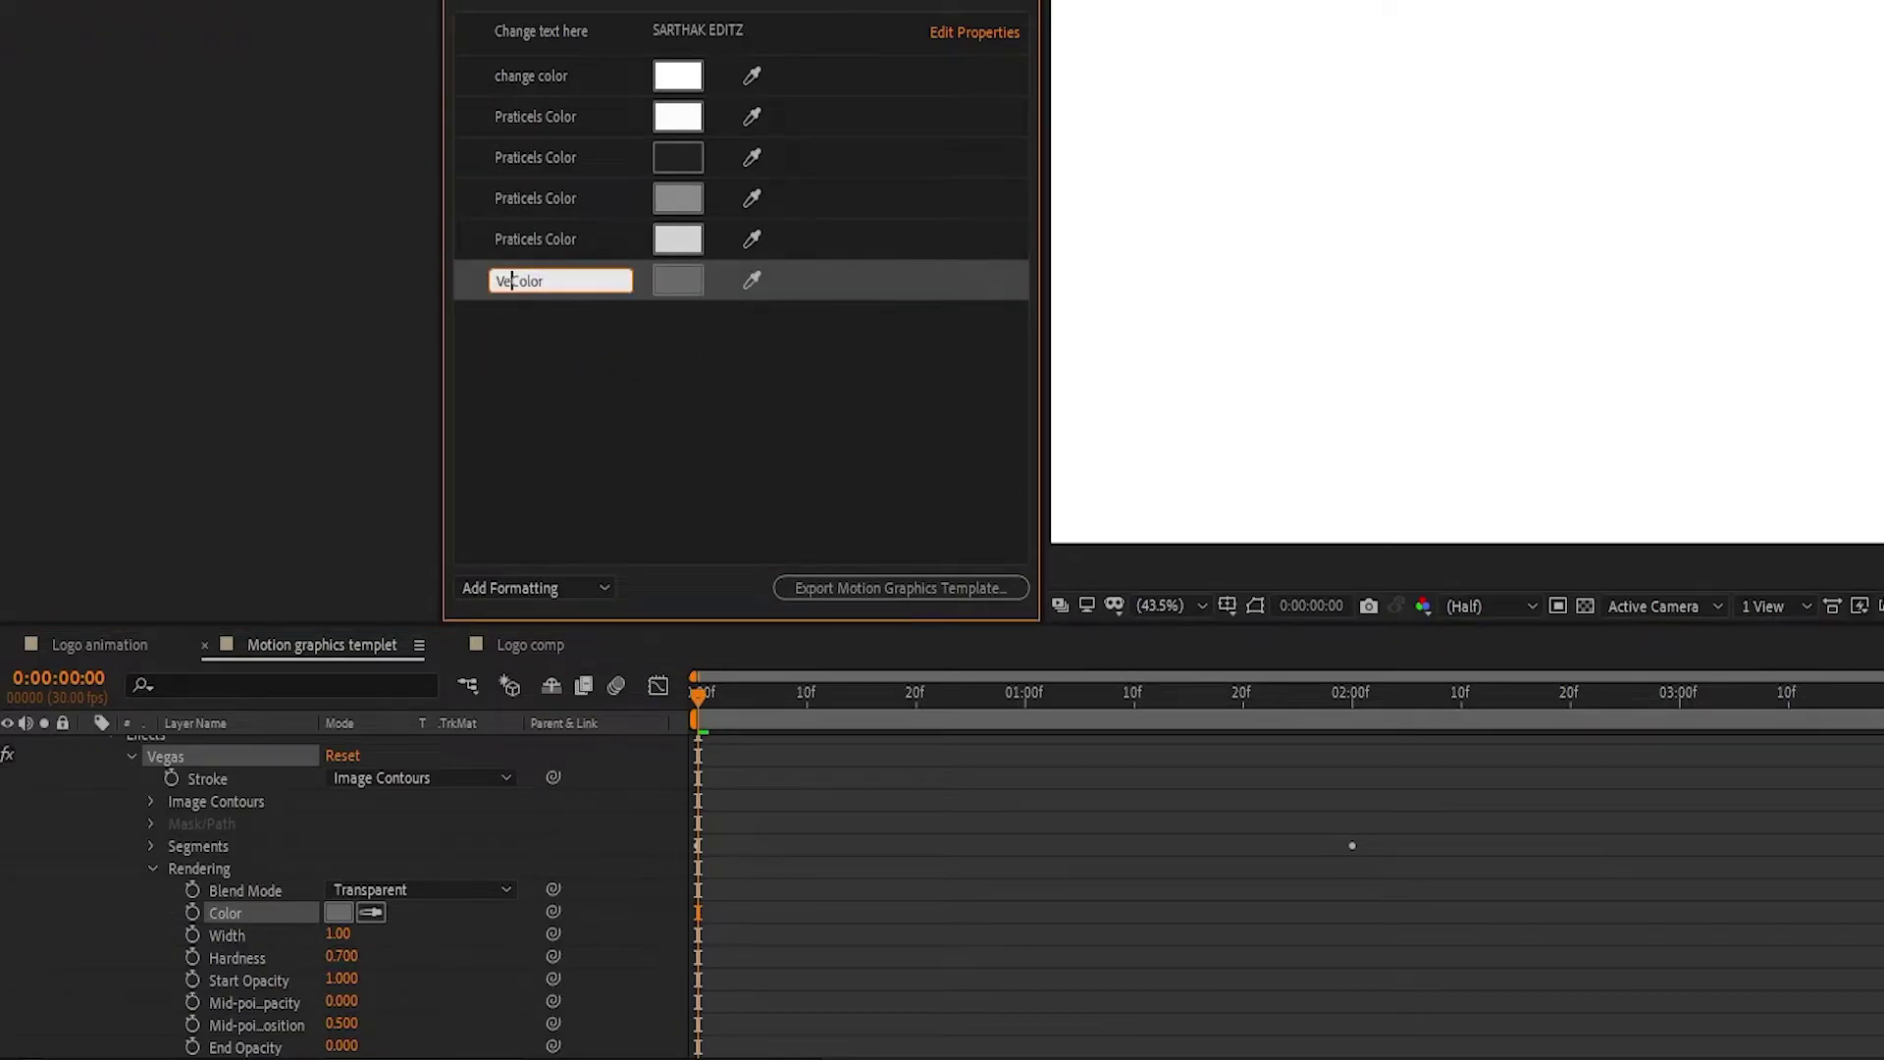
{"action": "key", "text": "Return"}
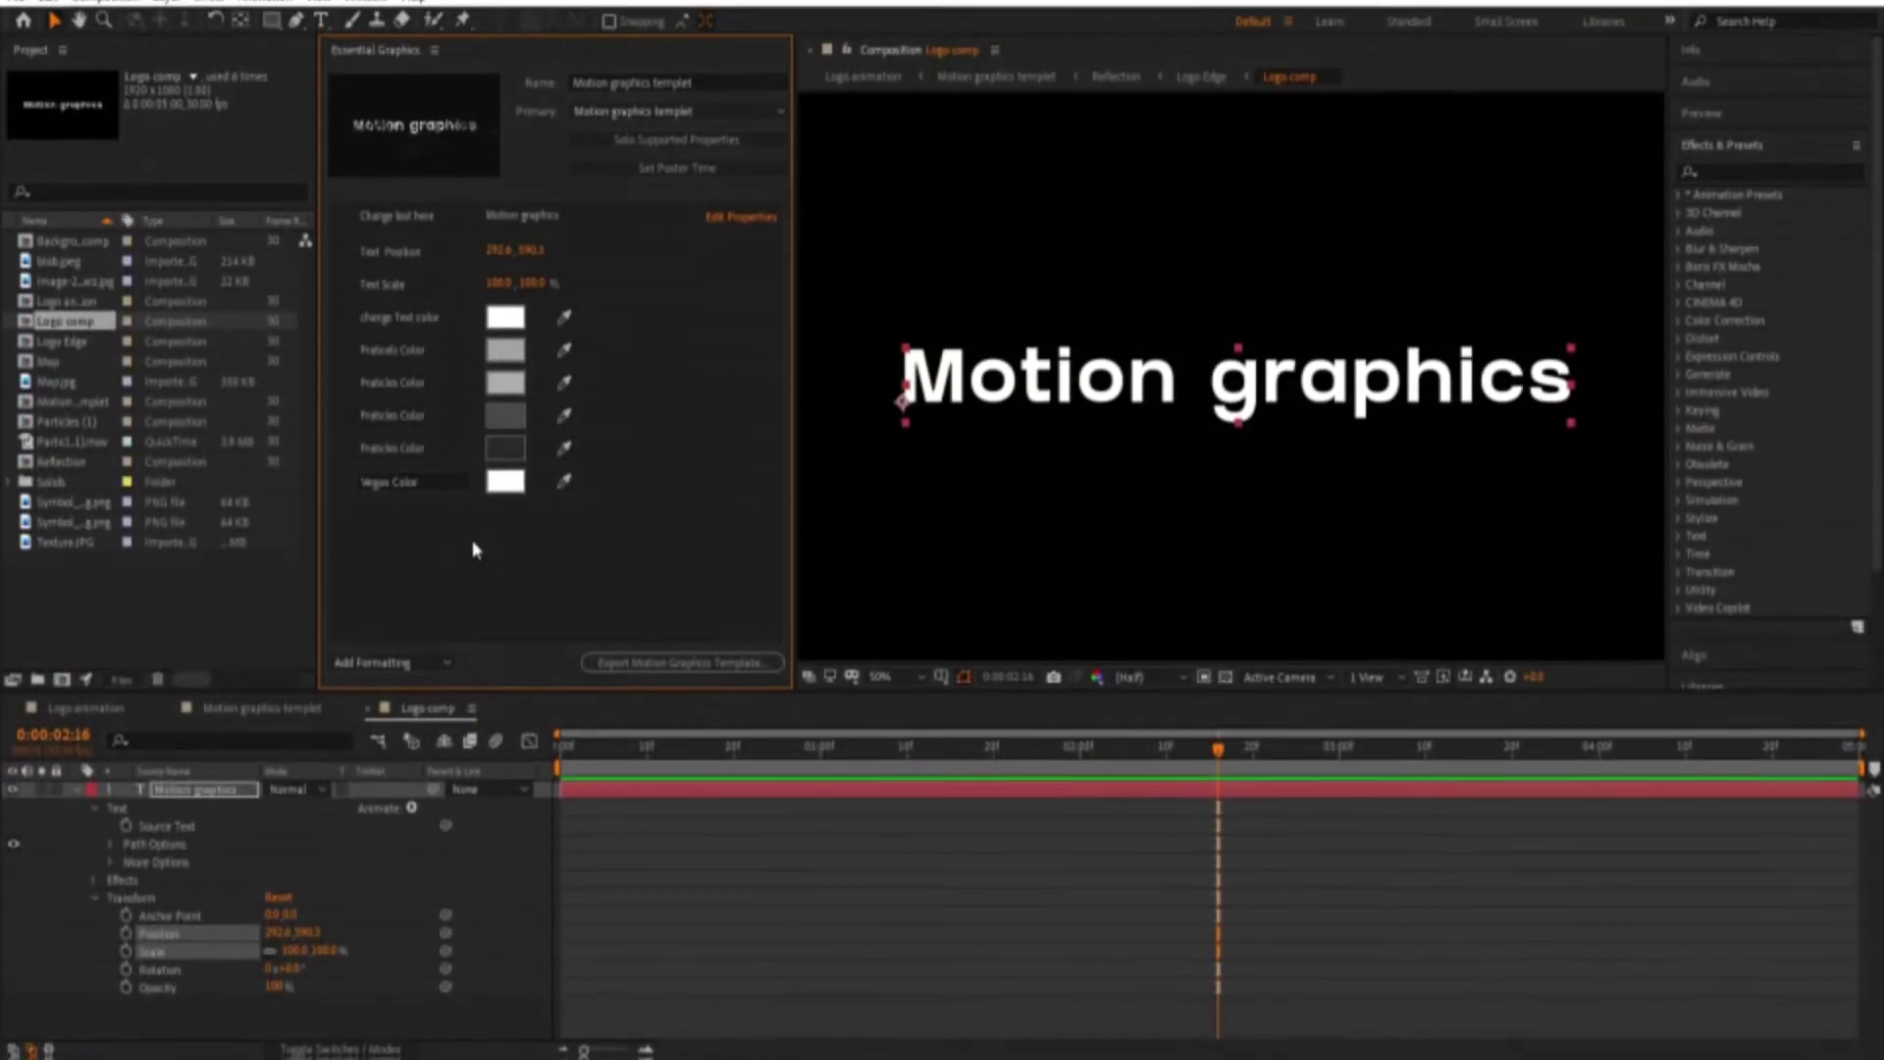
Save the project and export Motion graphics templet.mogrt to the local Videos folder.
{"action": "left_click", "coordinate": [711, 668]}
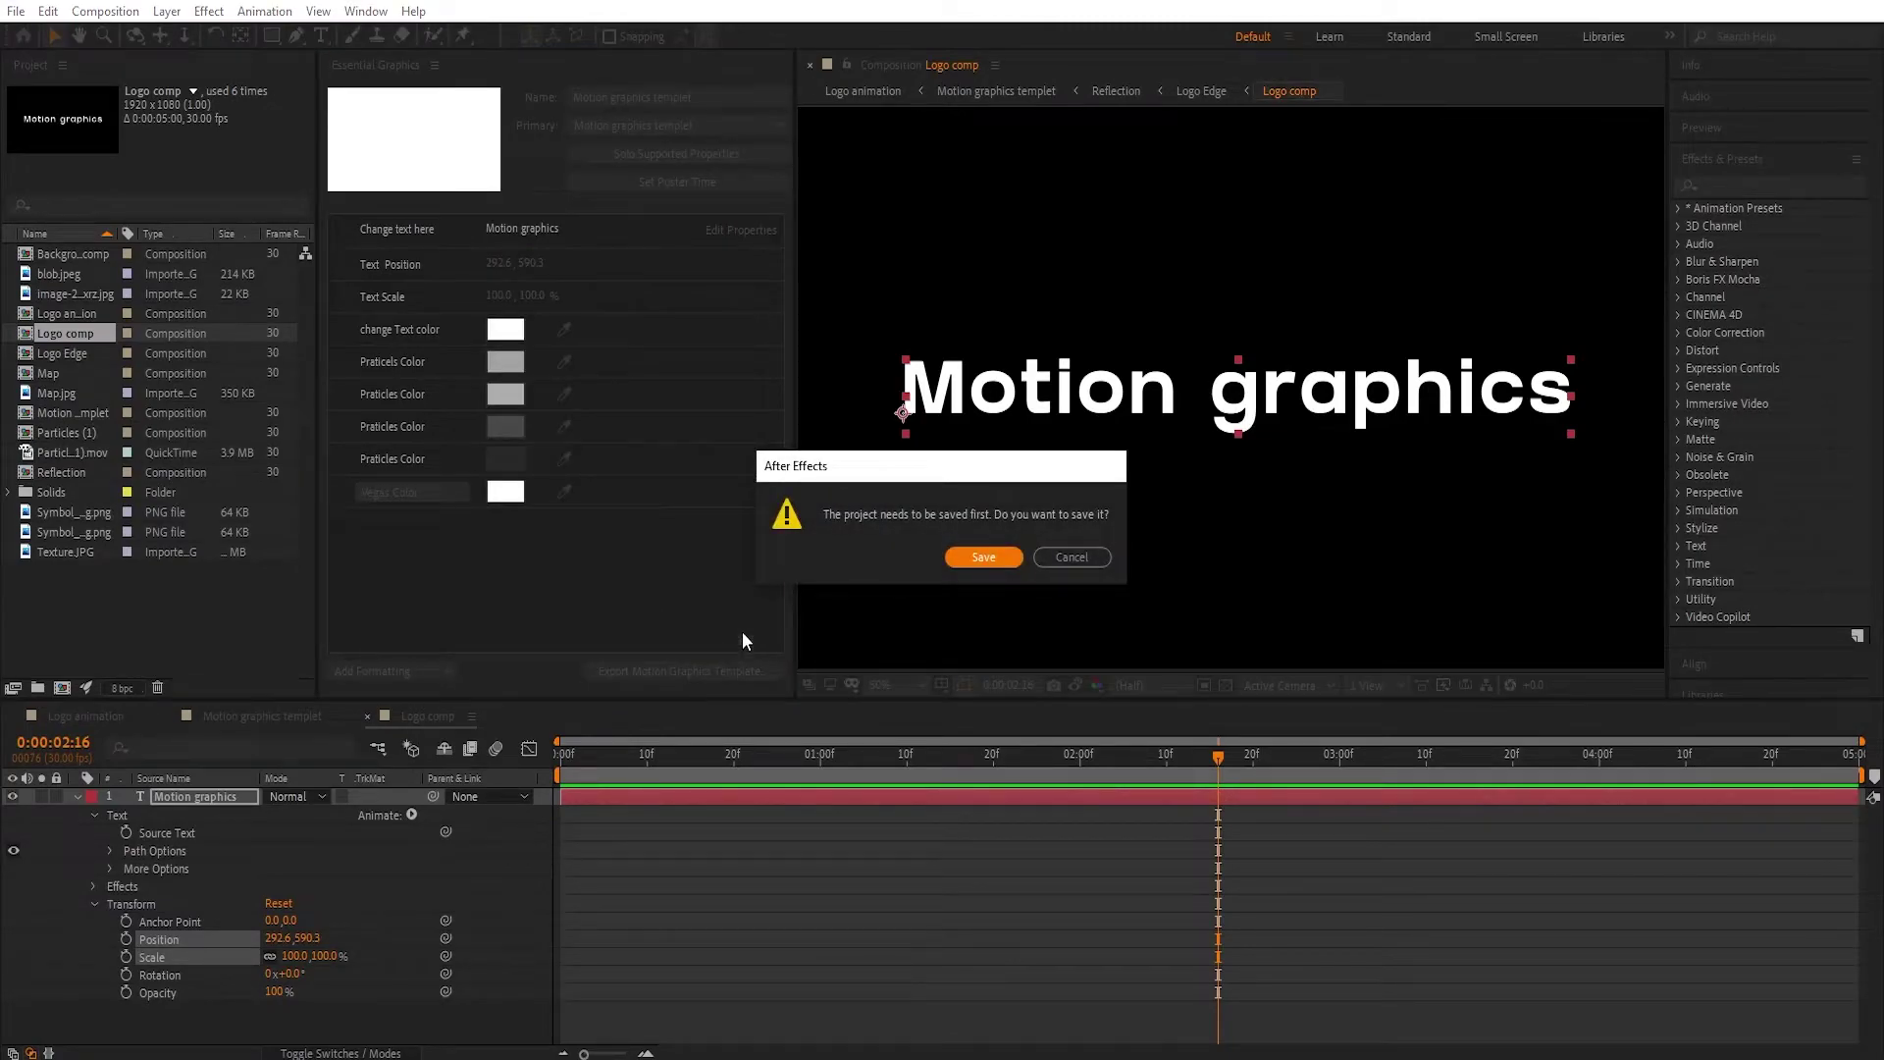
{"action": "left_click", "coordinate": [983, 557]}
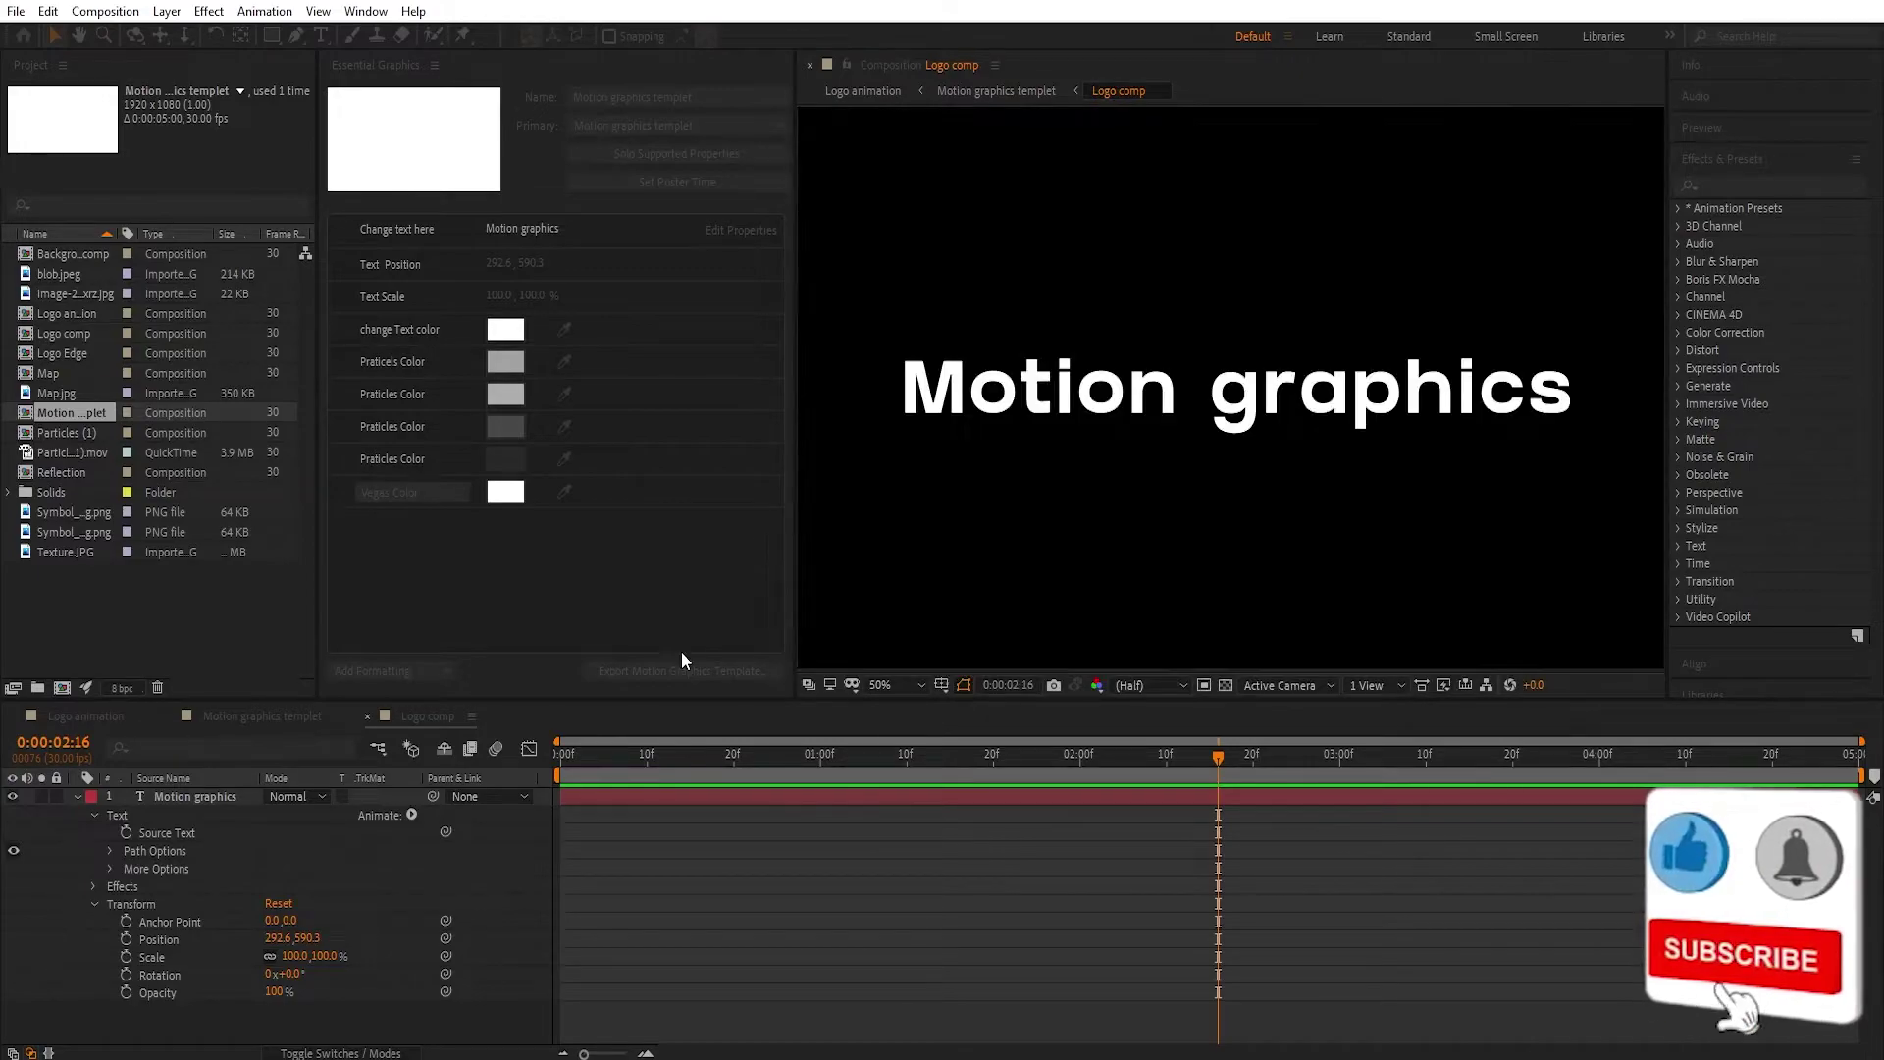
{"action": "left_click", "coordinate": [779, 322]}
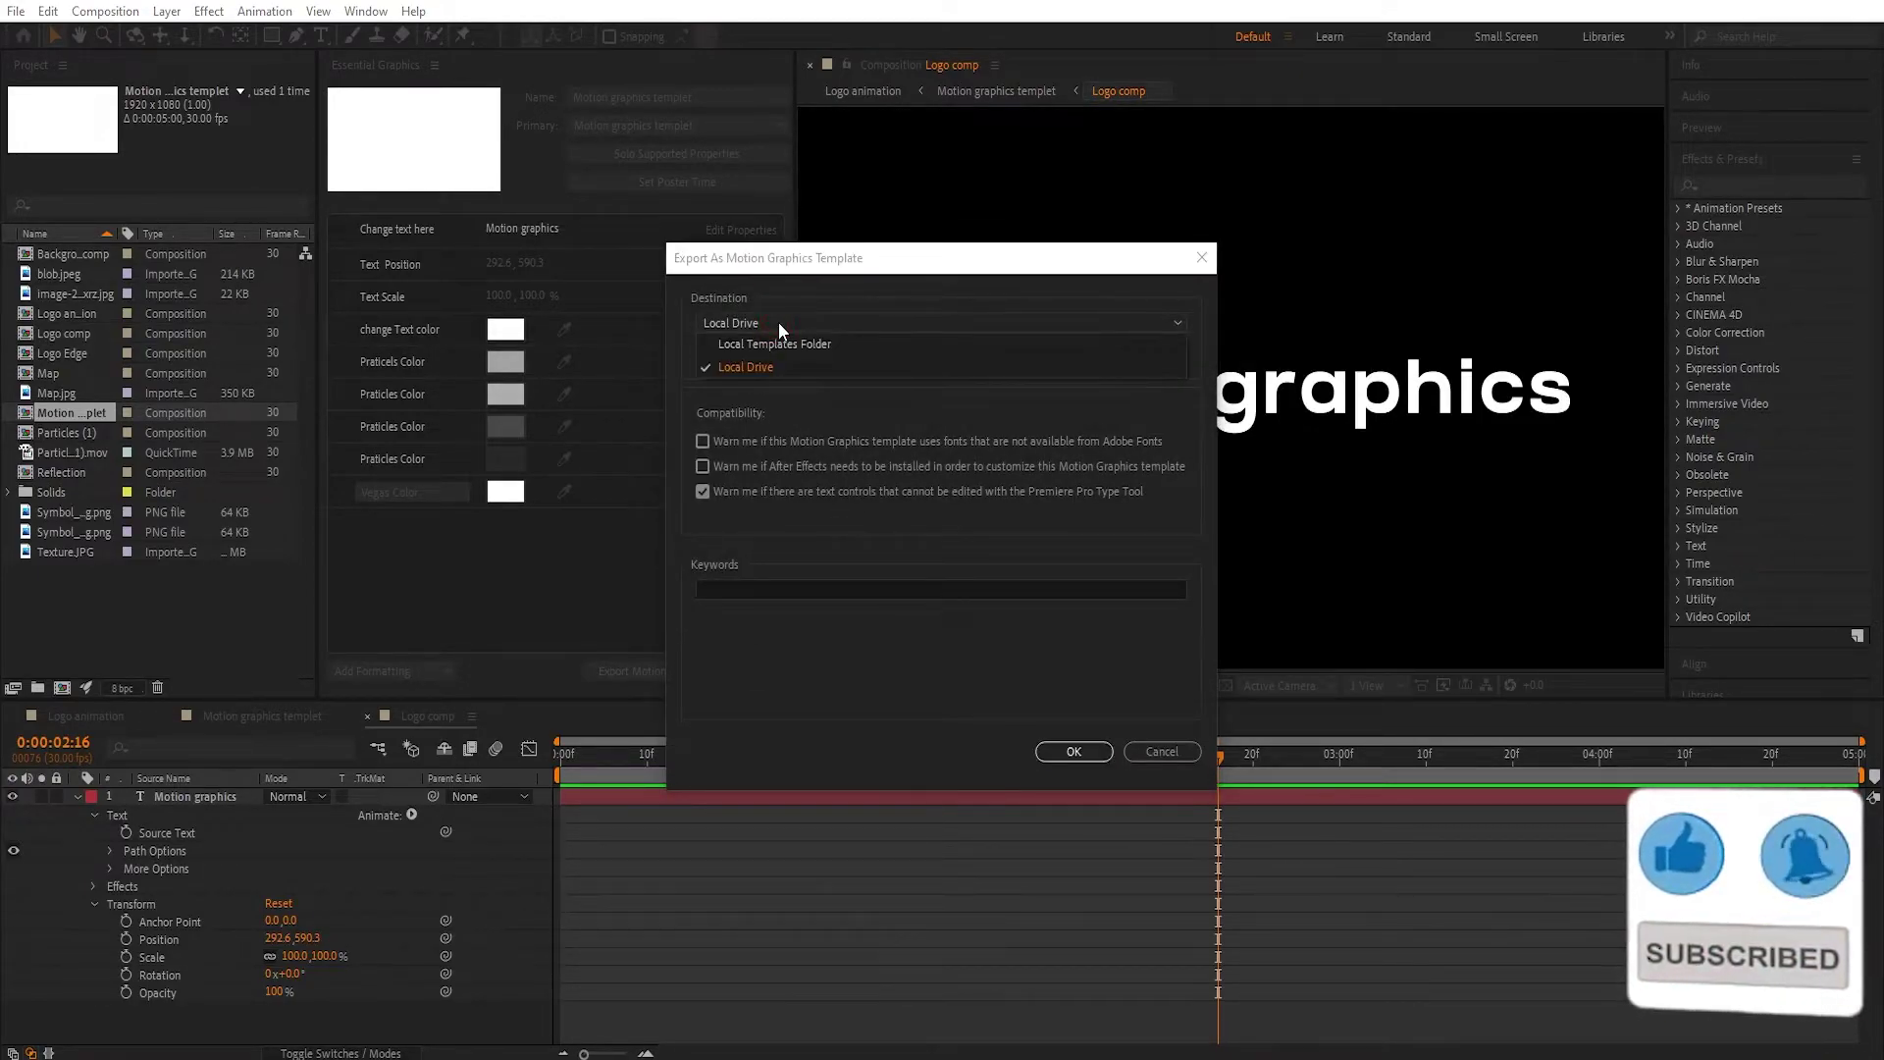
{"action": "left_click", "coordinate": [769, 363]}
{"action": "left_click", "coordinate": [1129, 351]}
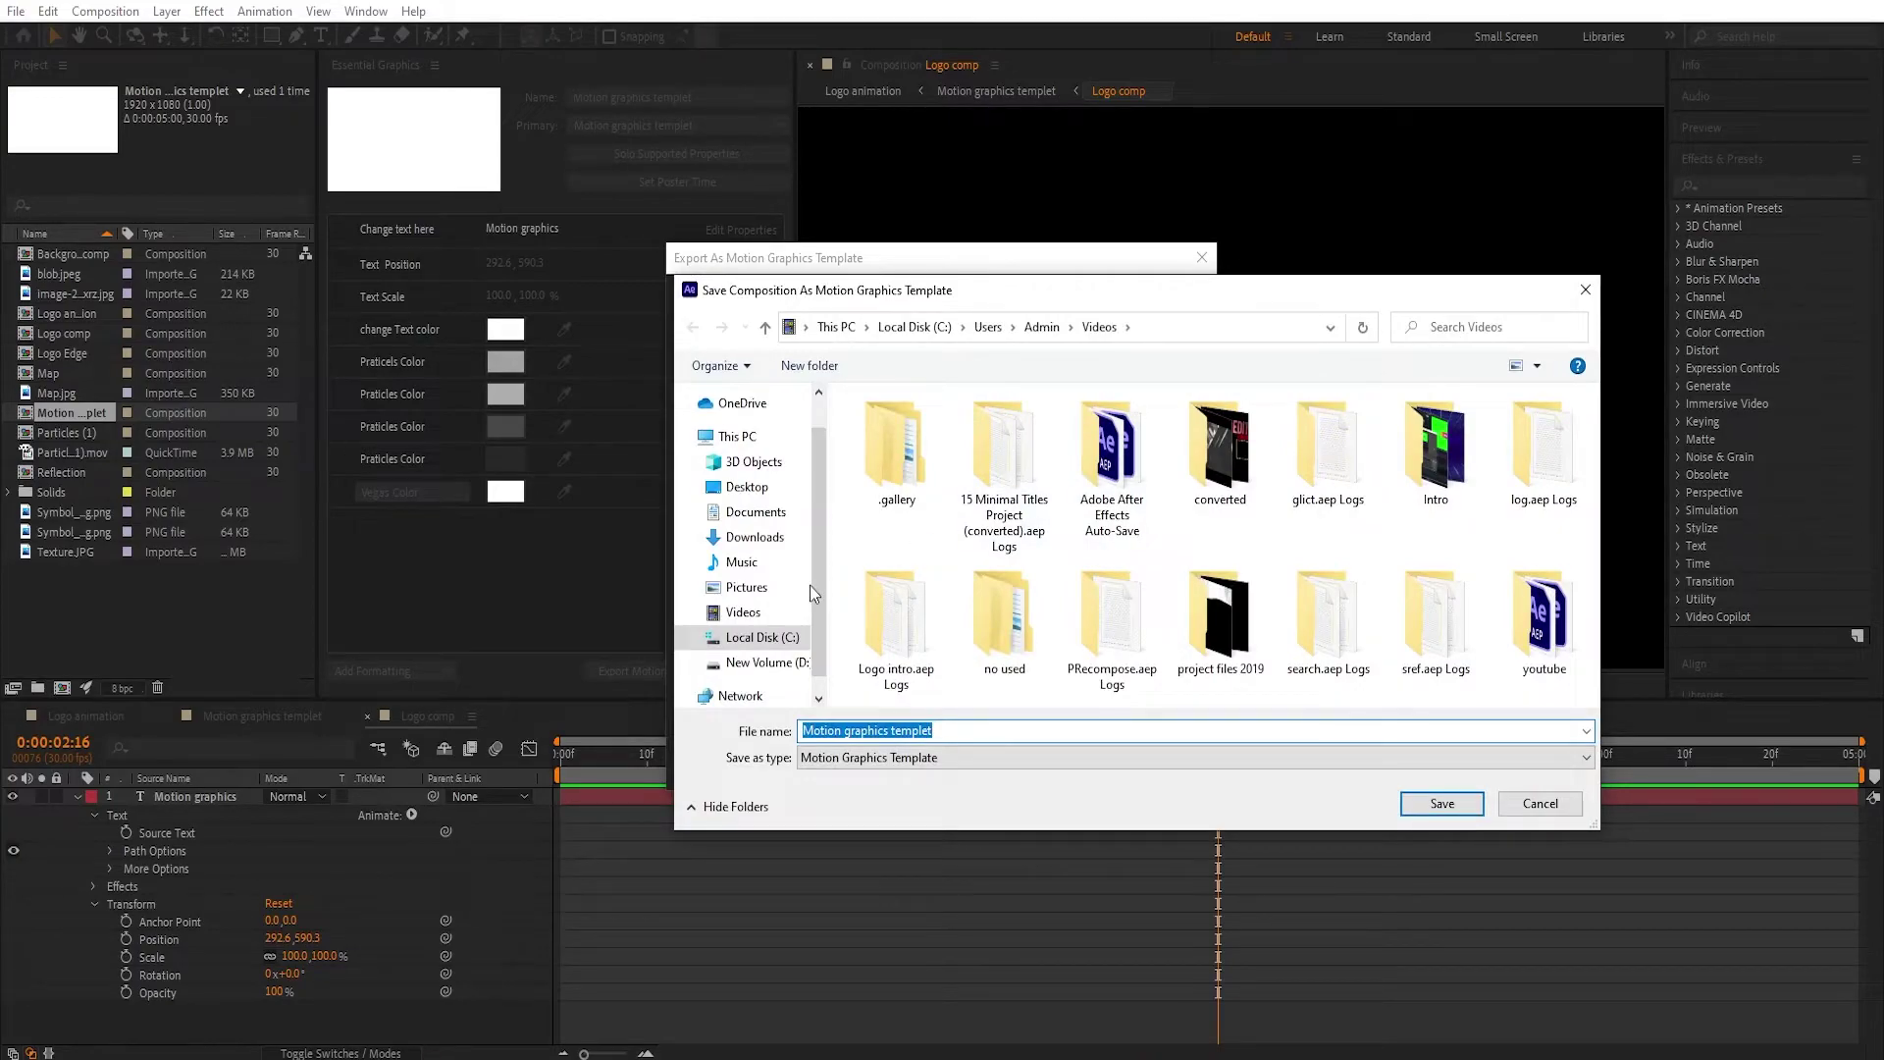
{"action": "left_click", "coordinate": [743, 613]}
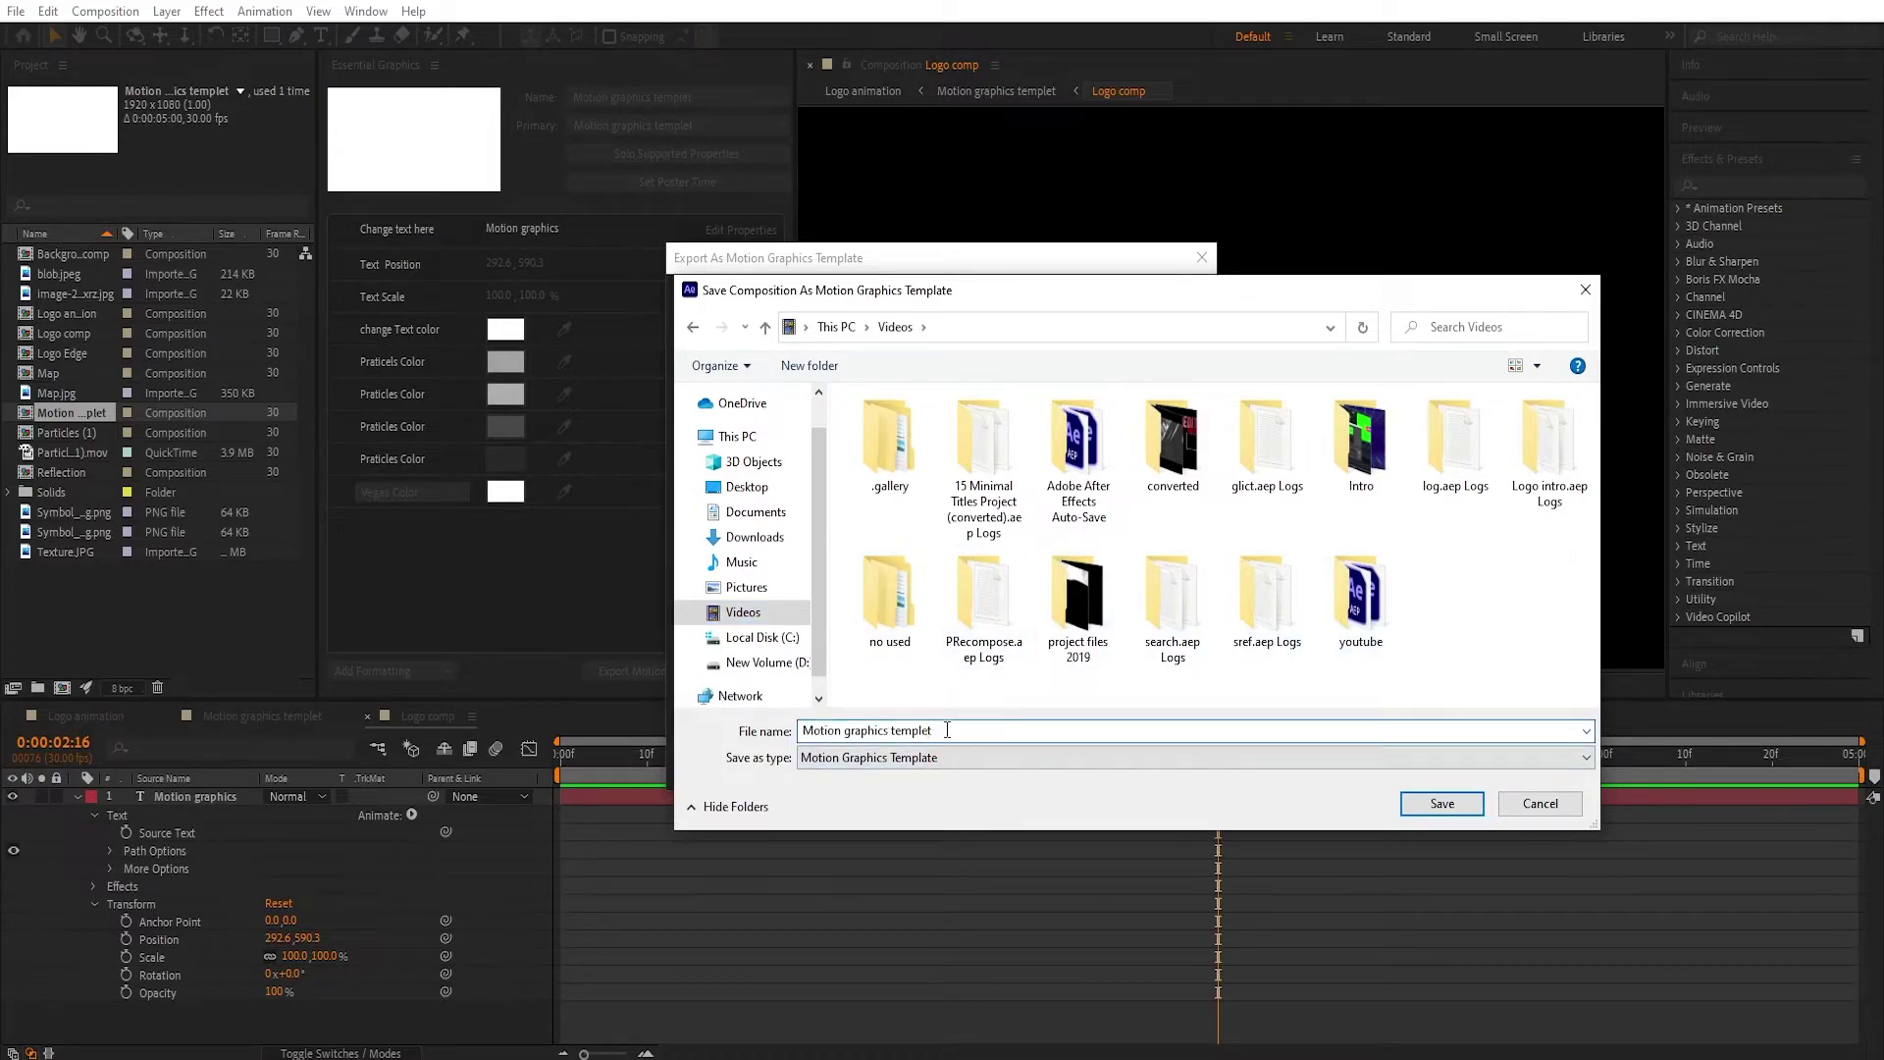
{"action": "left_click", "coordinate": [1441, 801]}
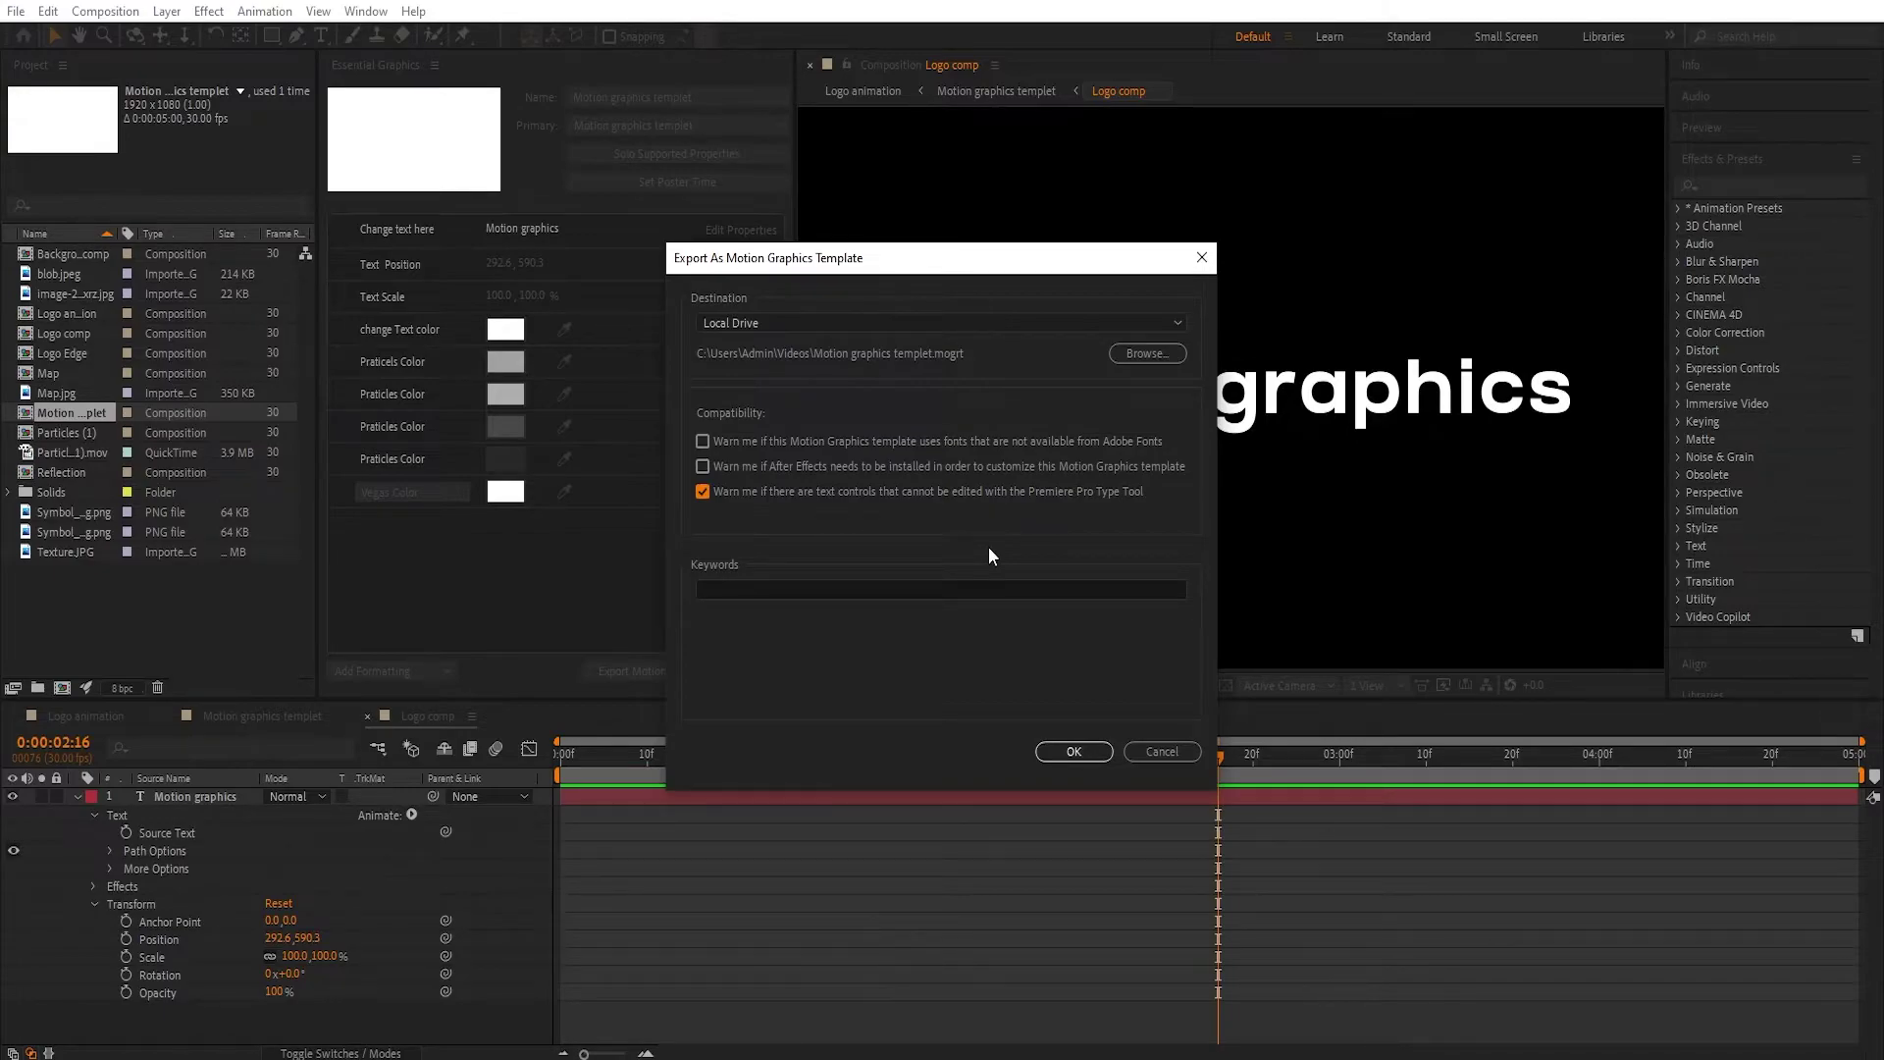
{"action": "left_click", "coordinate": [1079, 751]}
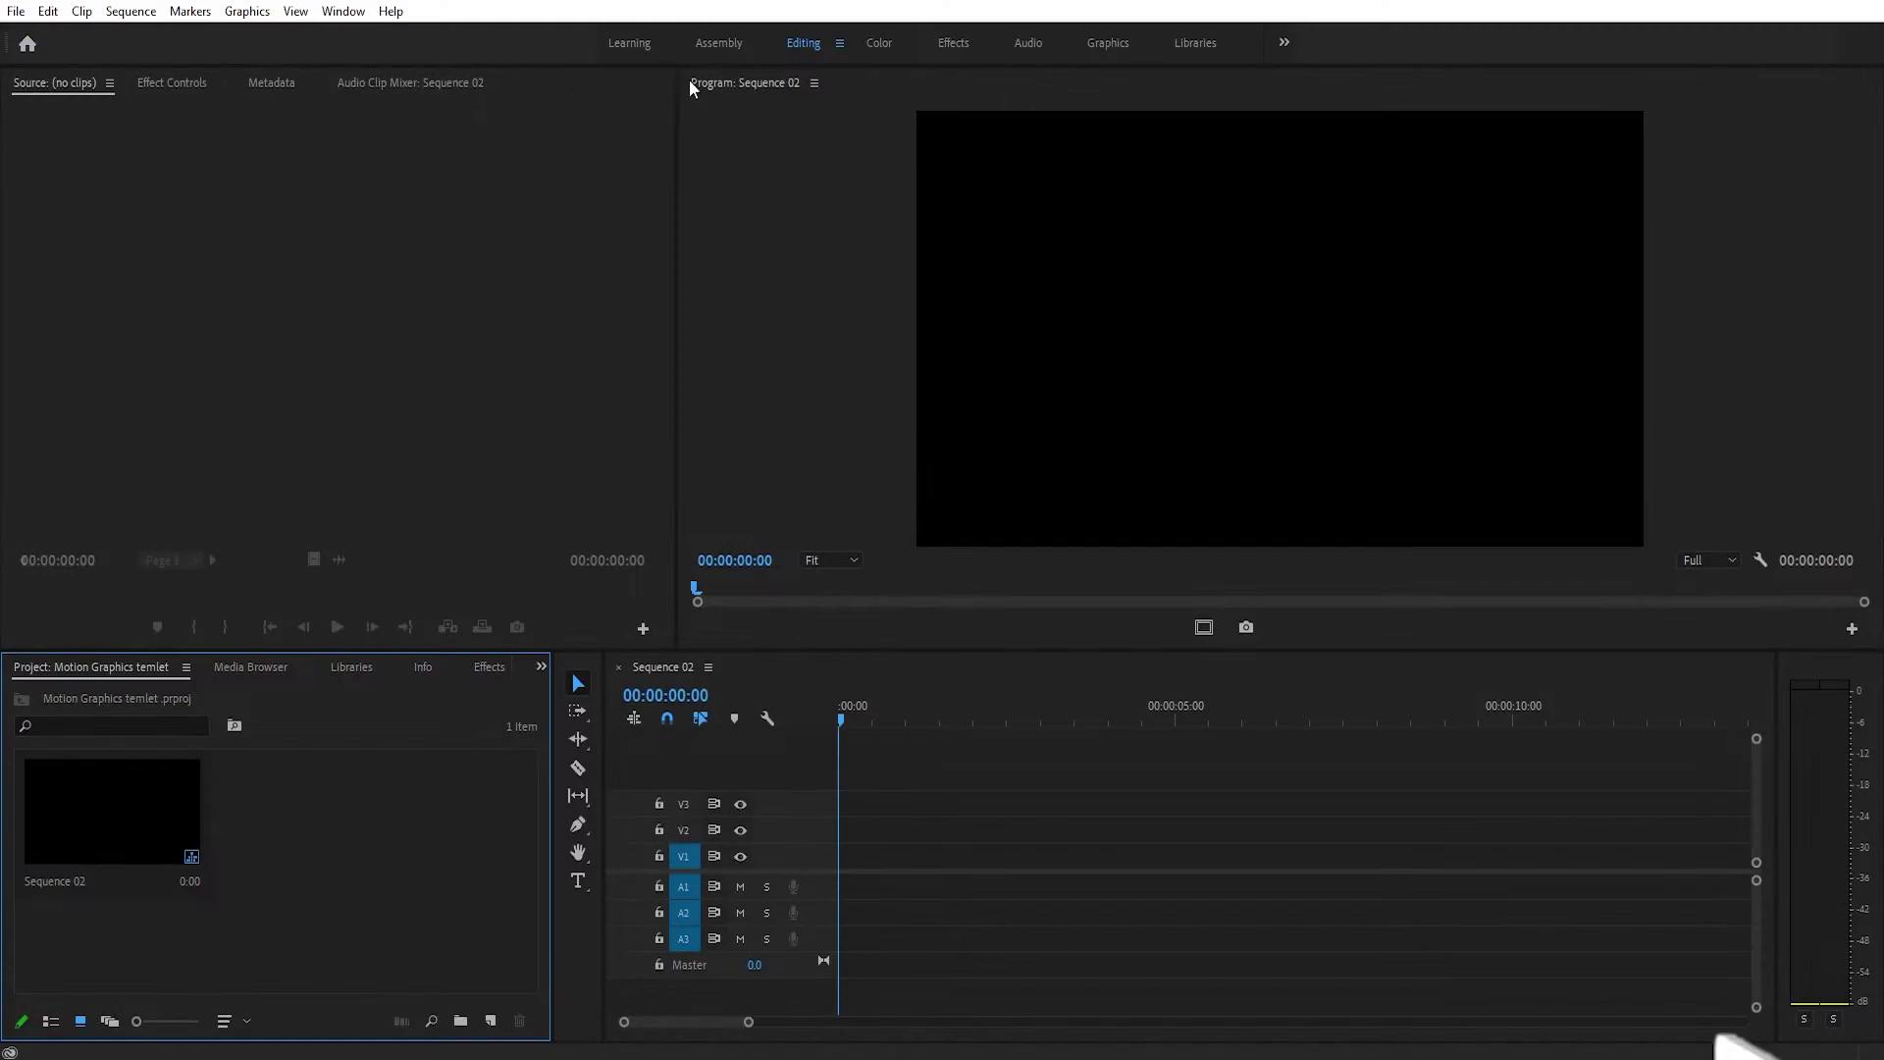
Switch Premiere Pro to the Graphics workspace.
{"action": "left_click", "coordinate": [1108, 50]}
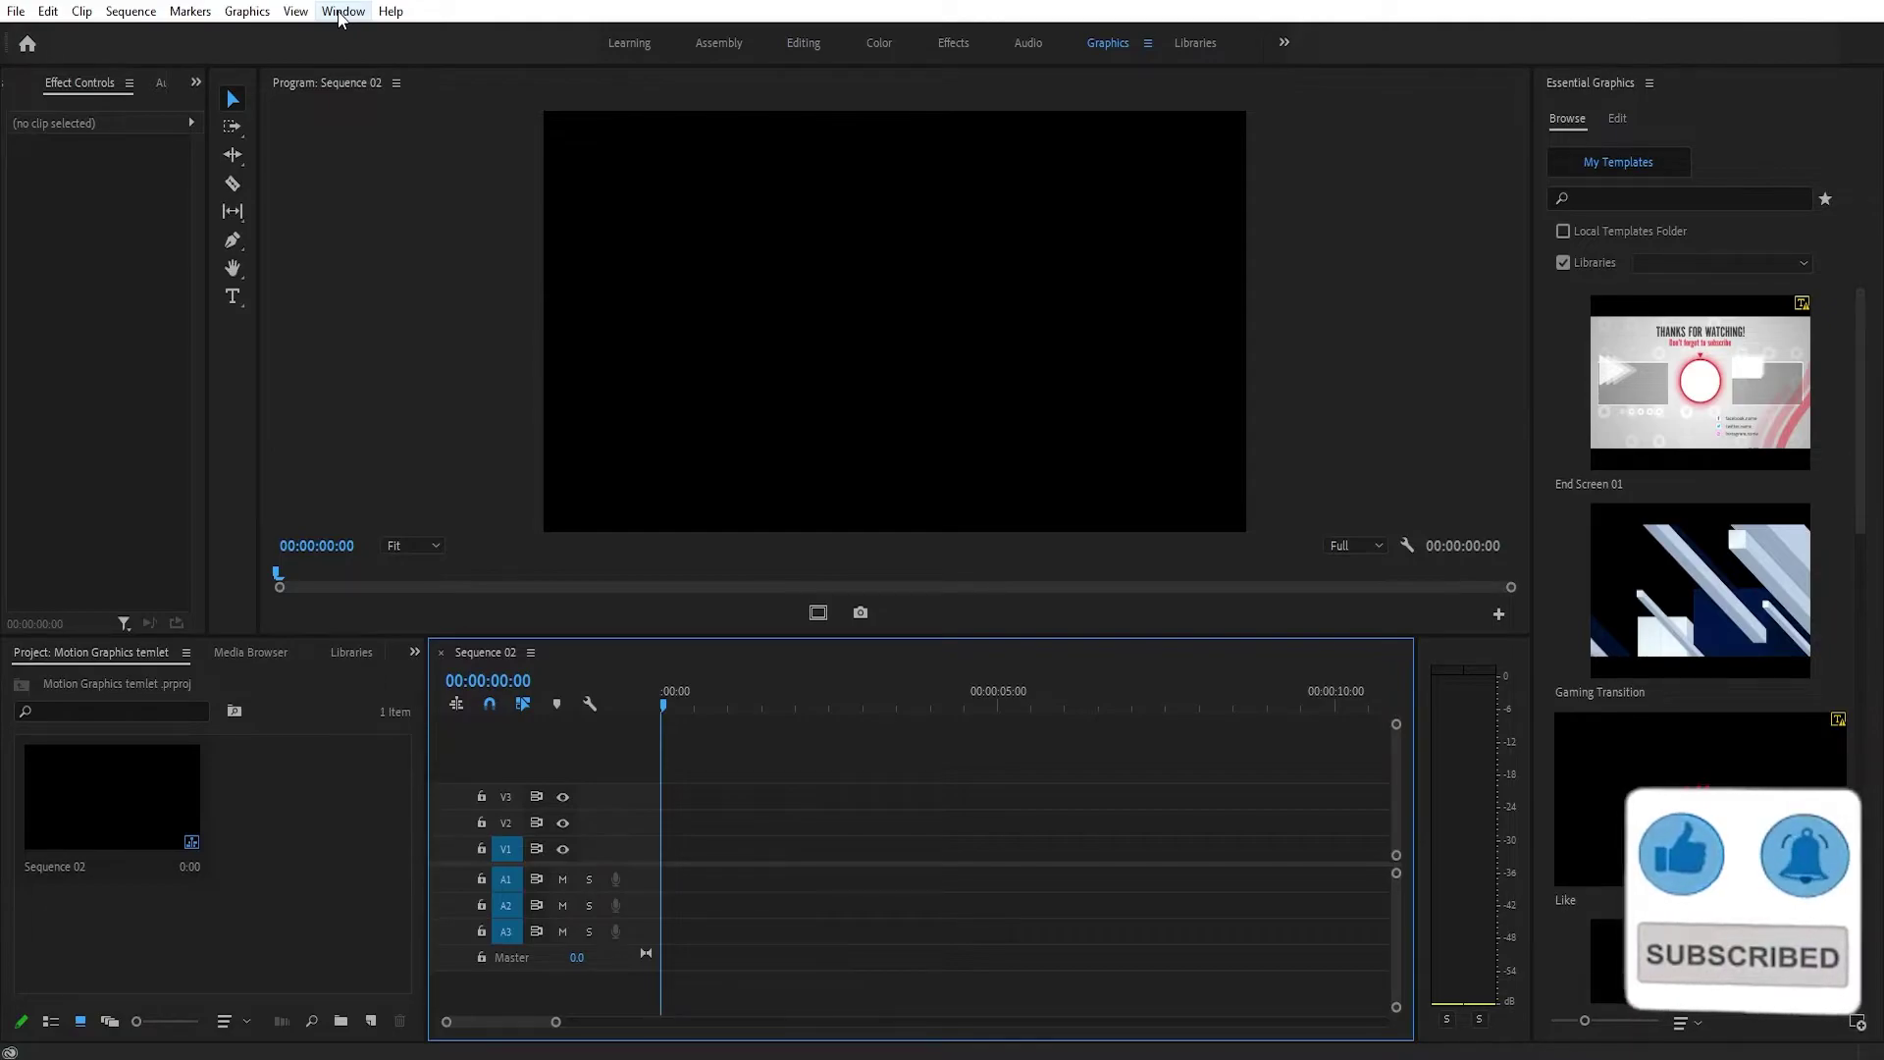
{"action": "left_click", "coordinate": [342, 10]}
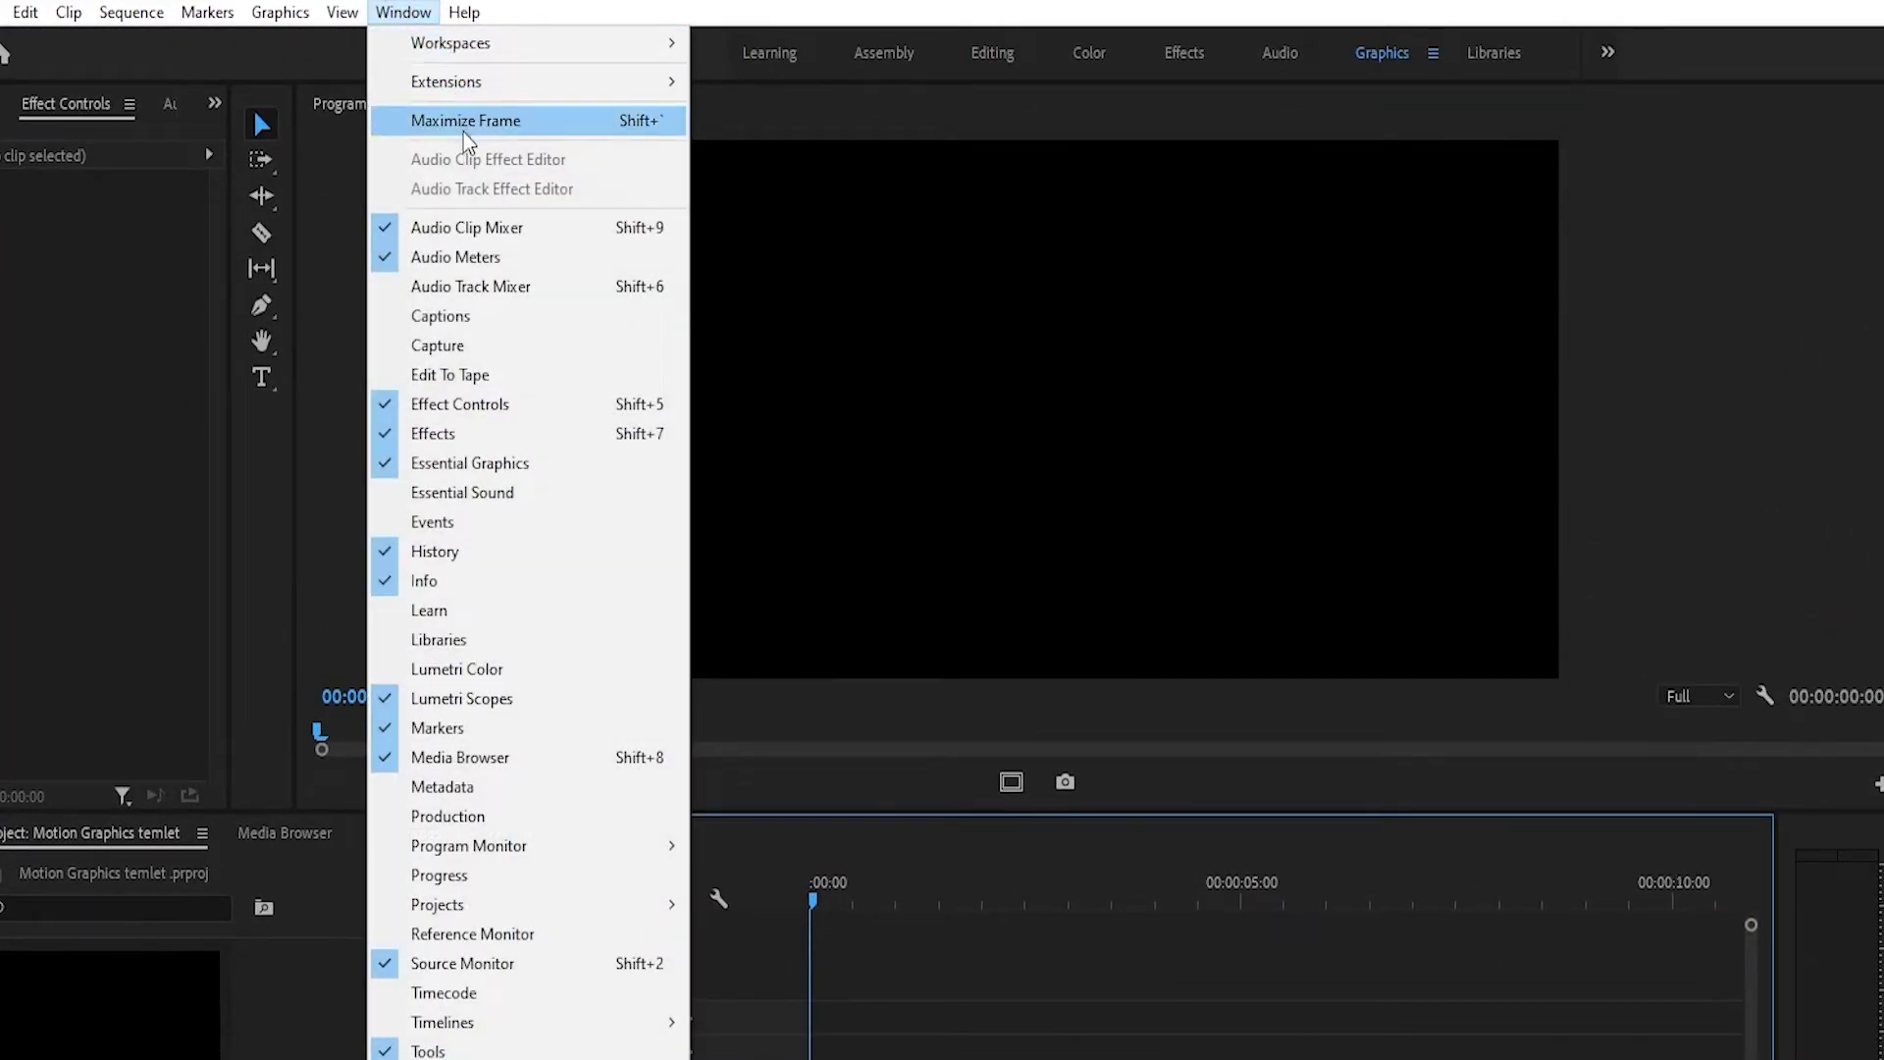
{"action": "mouse_move", "coordinate": [466, 49]}
{"action": "left_click", "coordinate": [757, 220]}
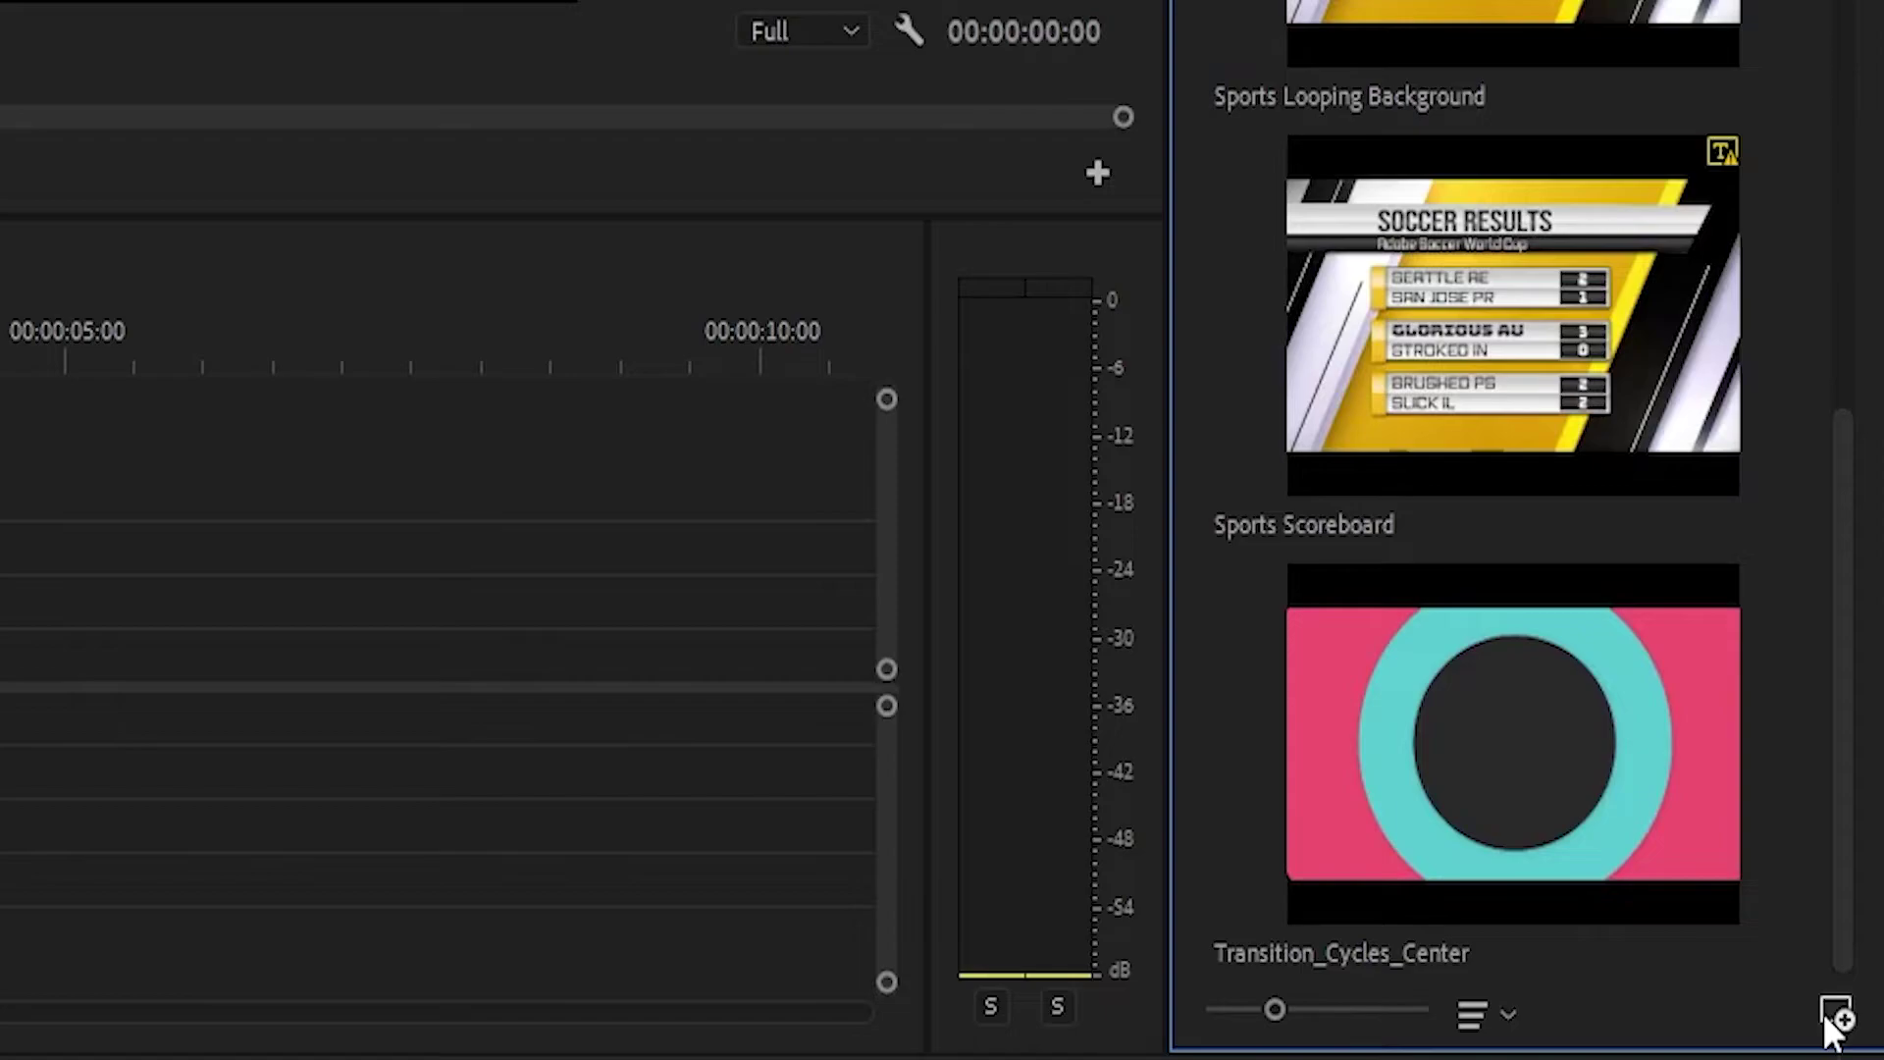
Install the Motion graphics templet template file from the Videos folder.
{"action": "left_click", "coordinate": [1825, 1017]}
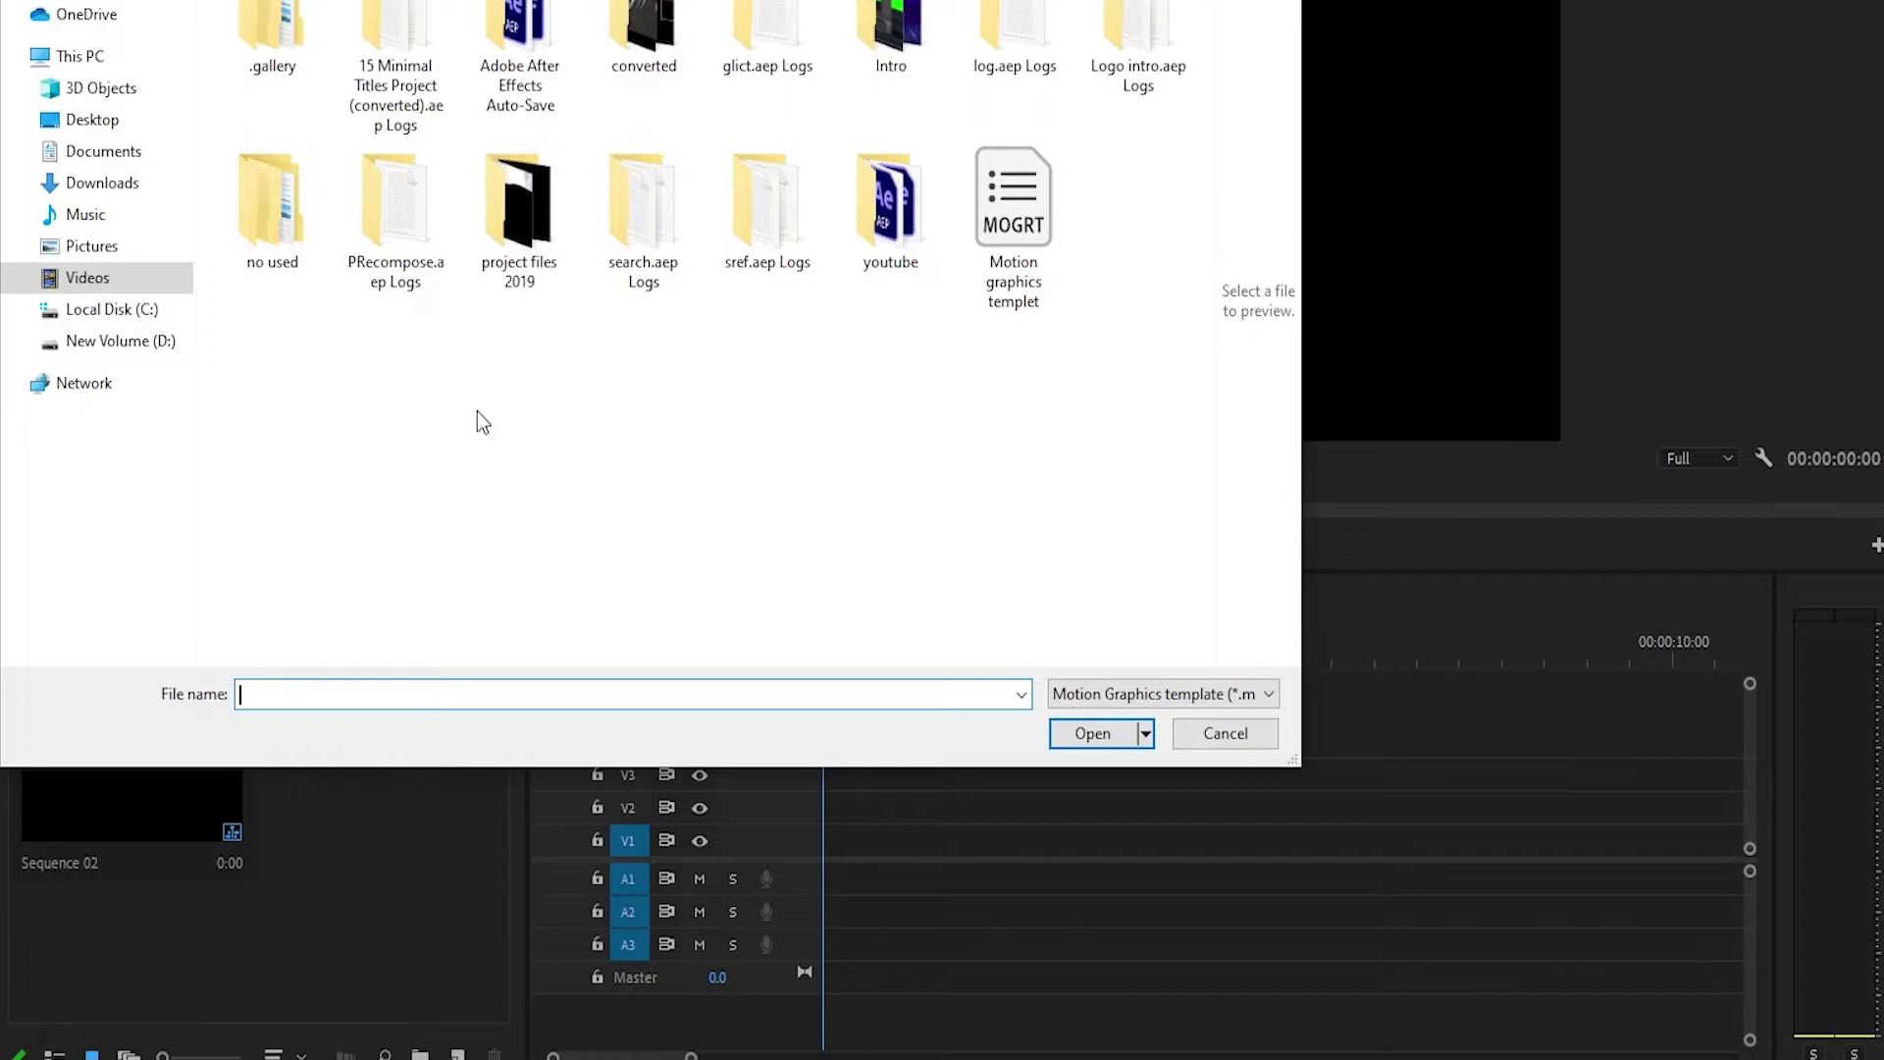
{"action": "left_click", "coordinate": [116, 279]}
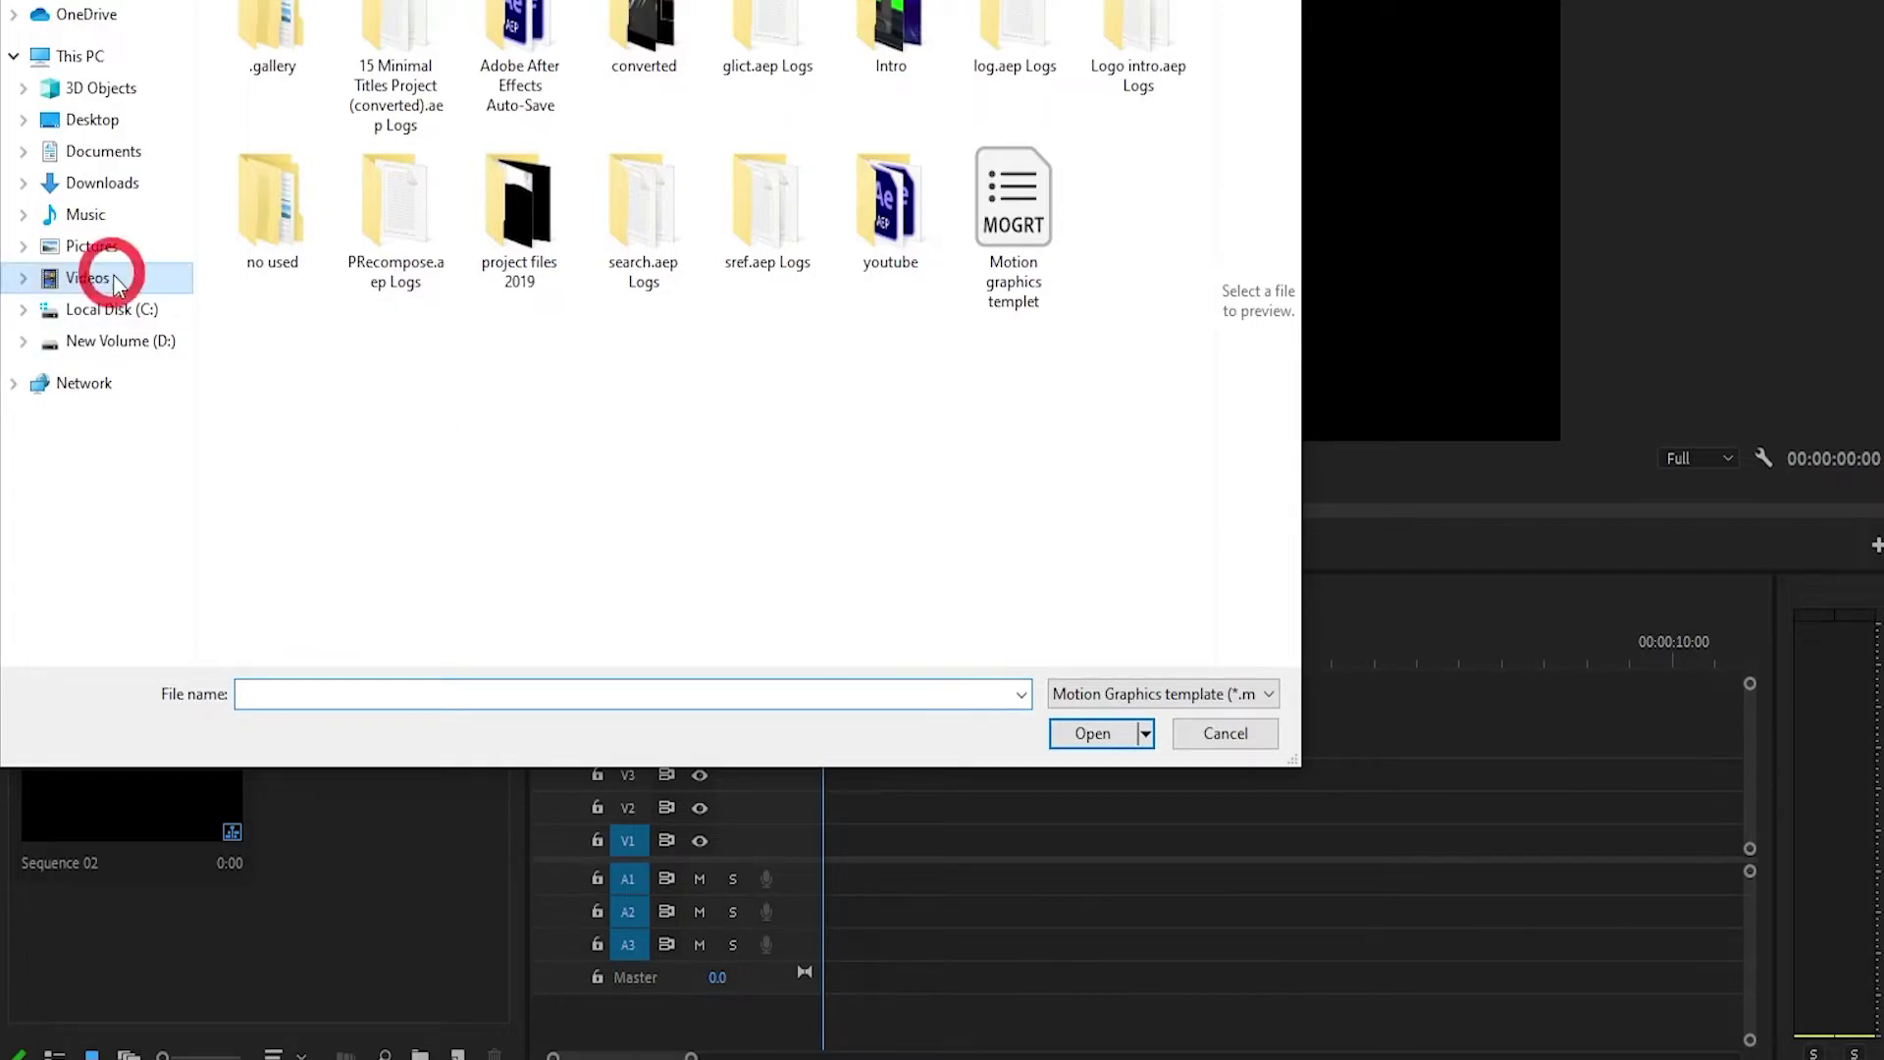
{"action": "left_click", "coordinate": [1012, 218]}
{"action": "left_click", "coordinate": [1116, 744]}
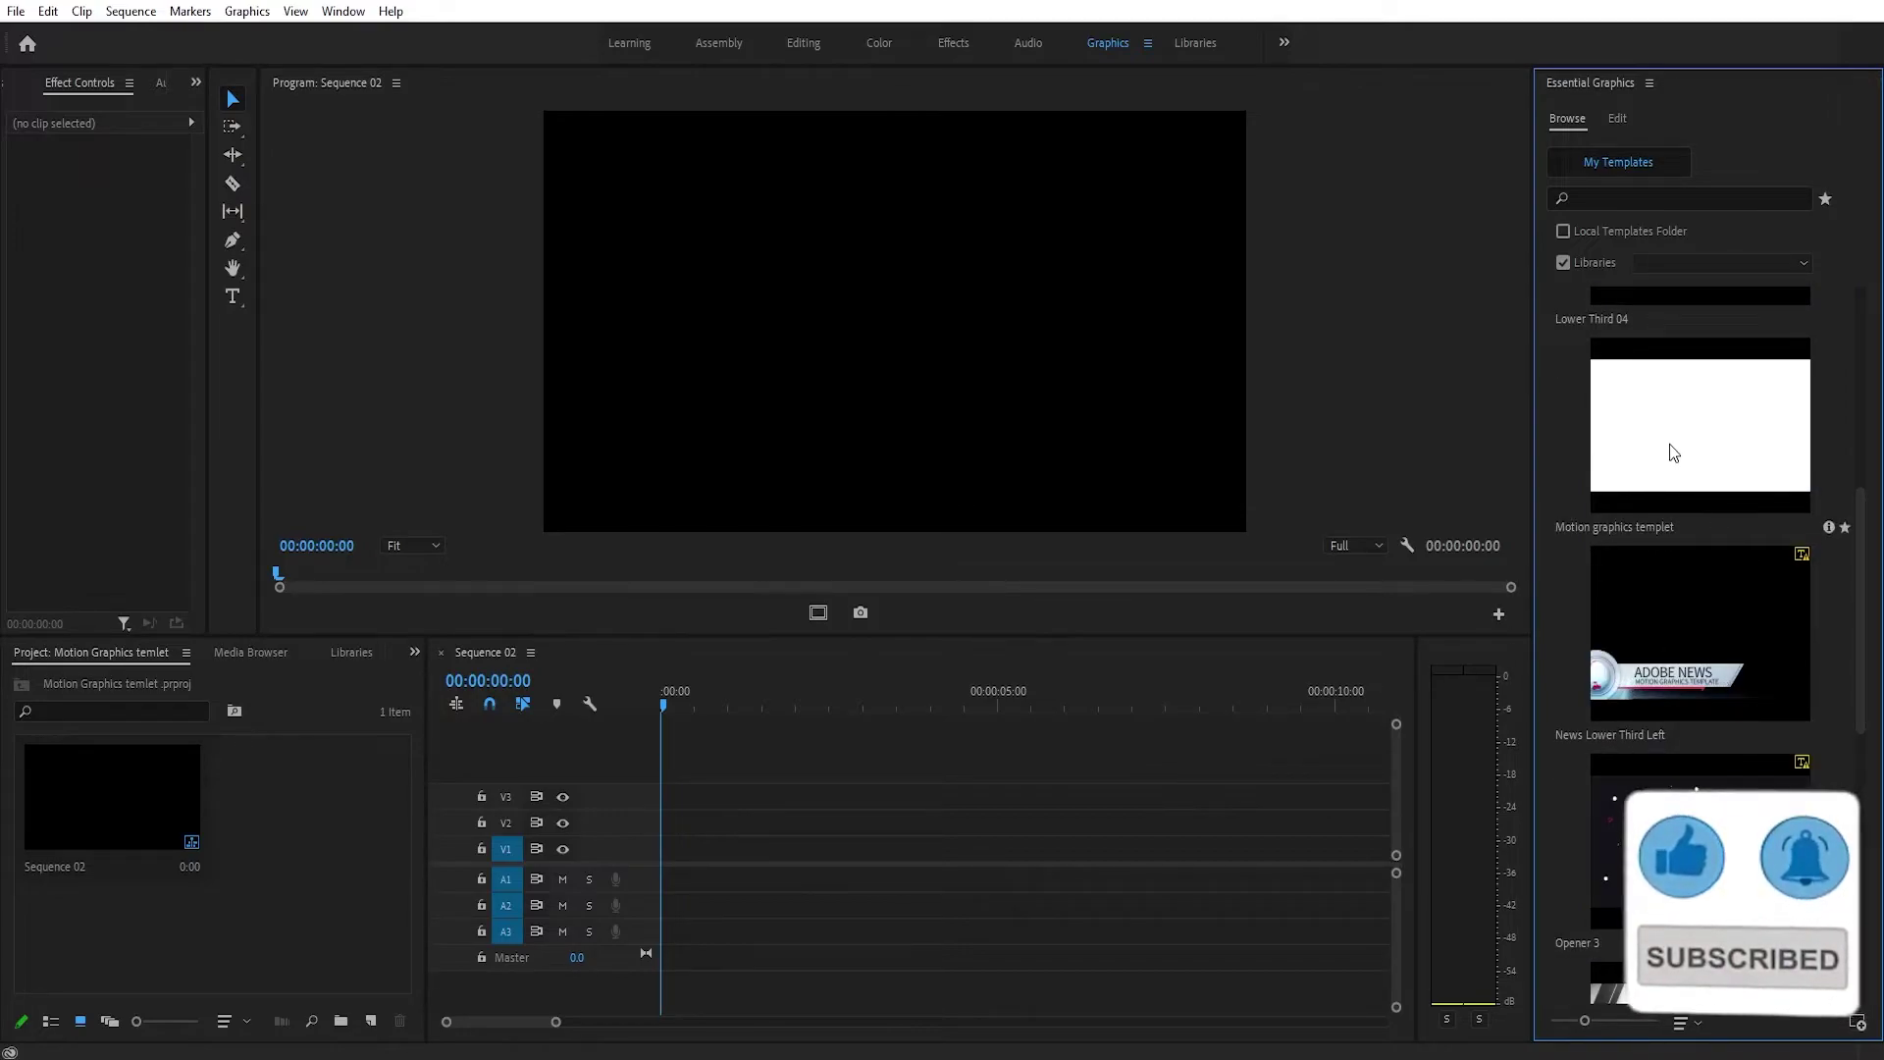
Add the Motion graphics templet as a clip on V1 of Sequence 02 and play its particle title reveal from the start.
{"action": "left_click_drag", "start_coordinate": [1709, 466], "coordinate": [1496, 546]}
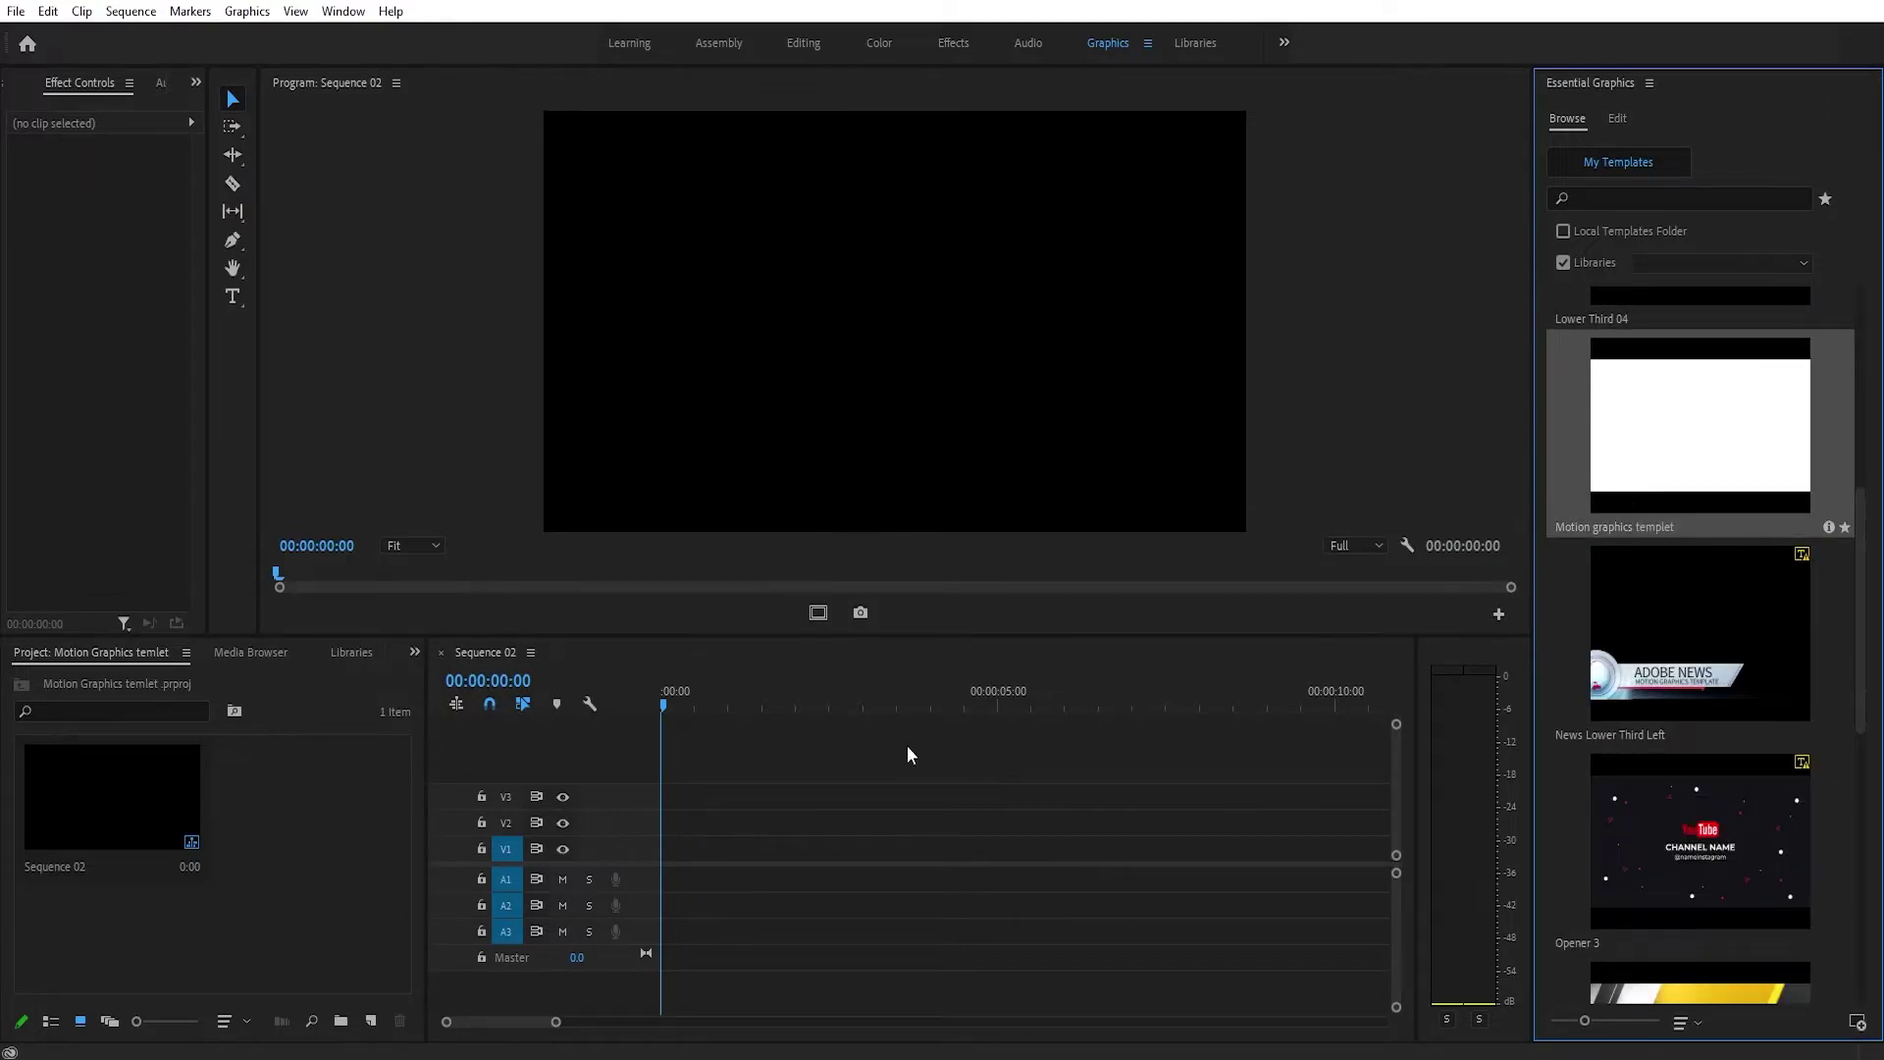
{"action": "left_click_drag", "start_coordinate": [908, 747], "coordinate": [675, 863]}
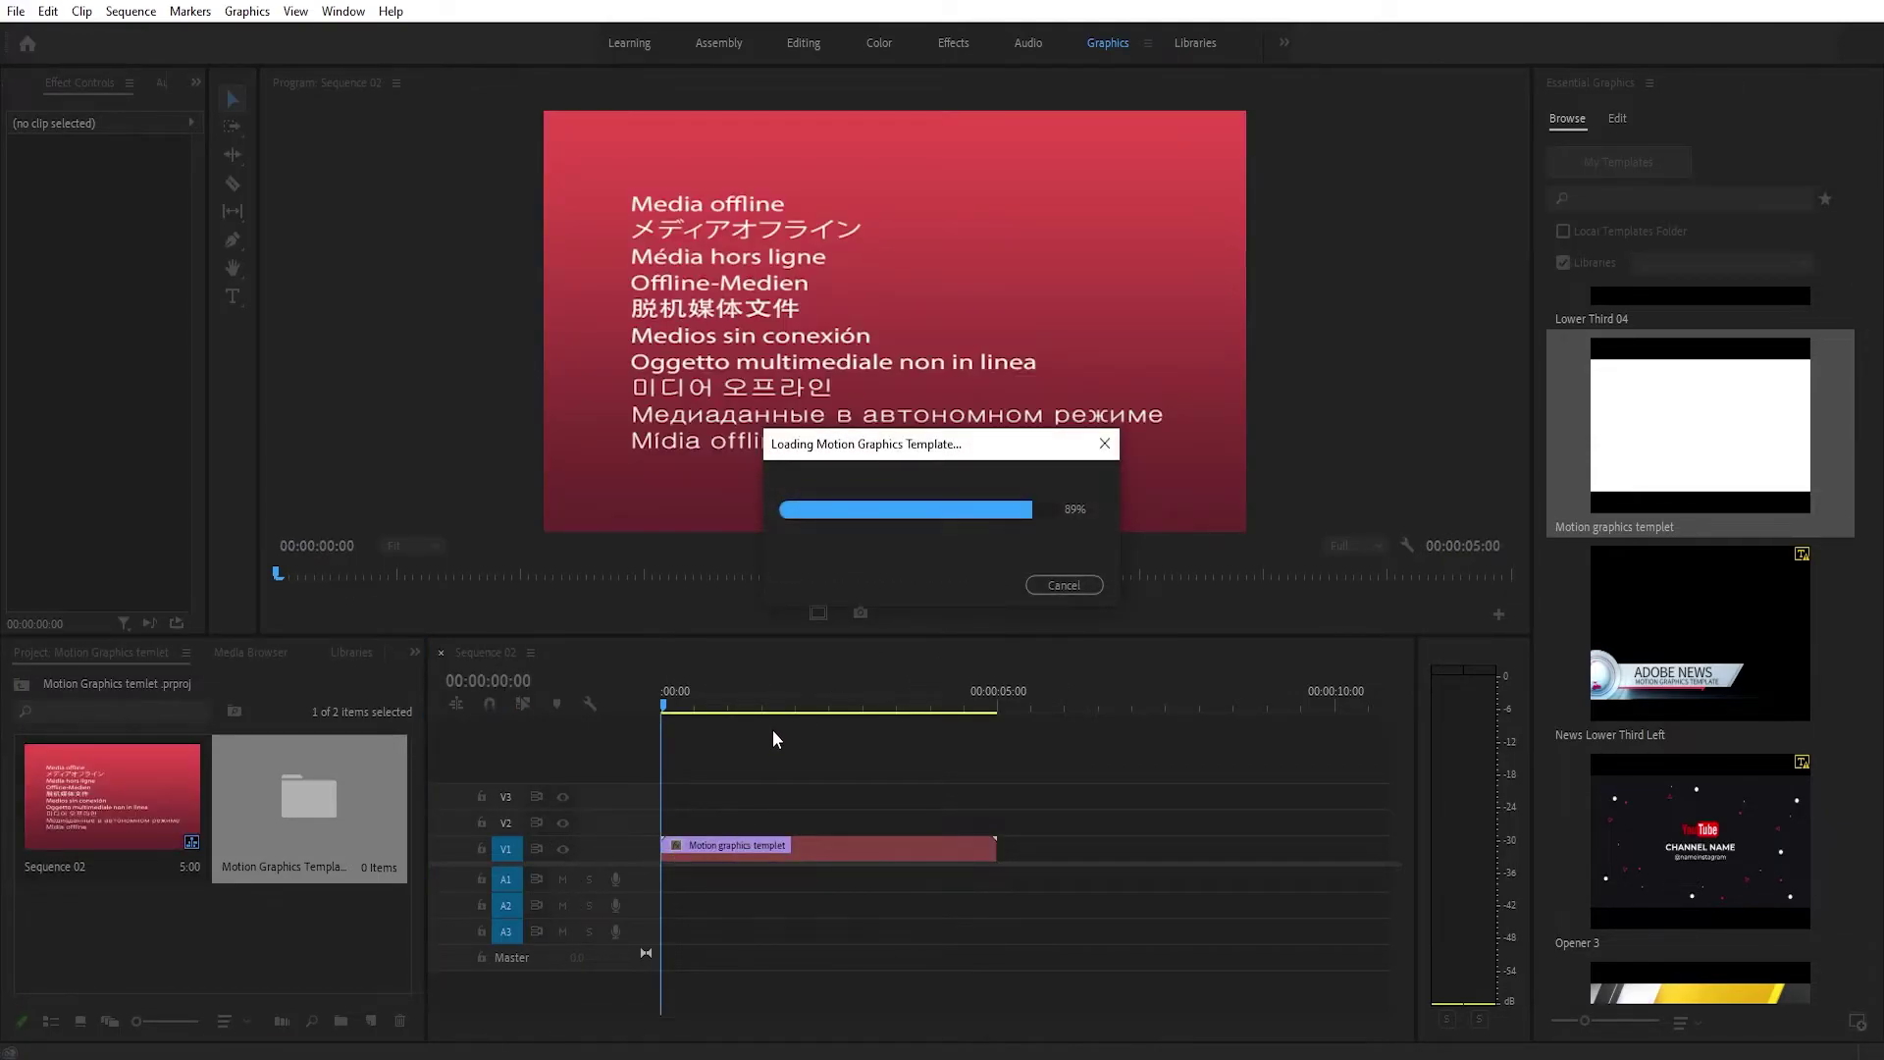
{"action": "left_click_drag", "start_coordinate": [719, 698], "coordinate": [777, 694]}
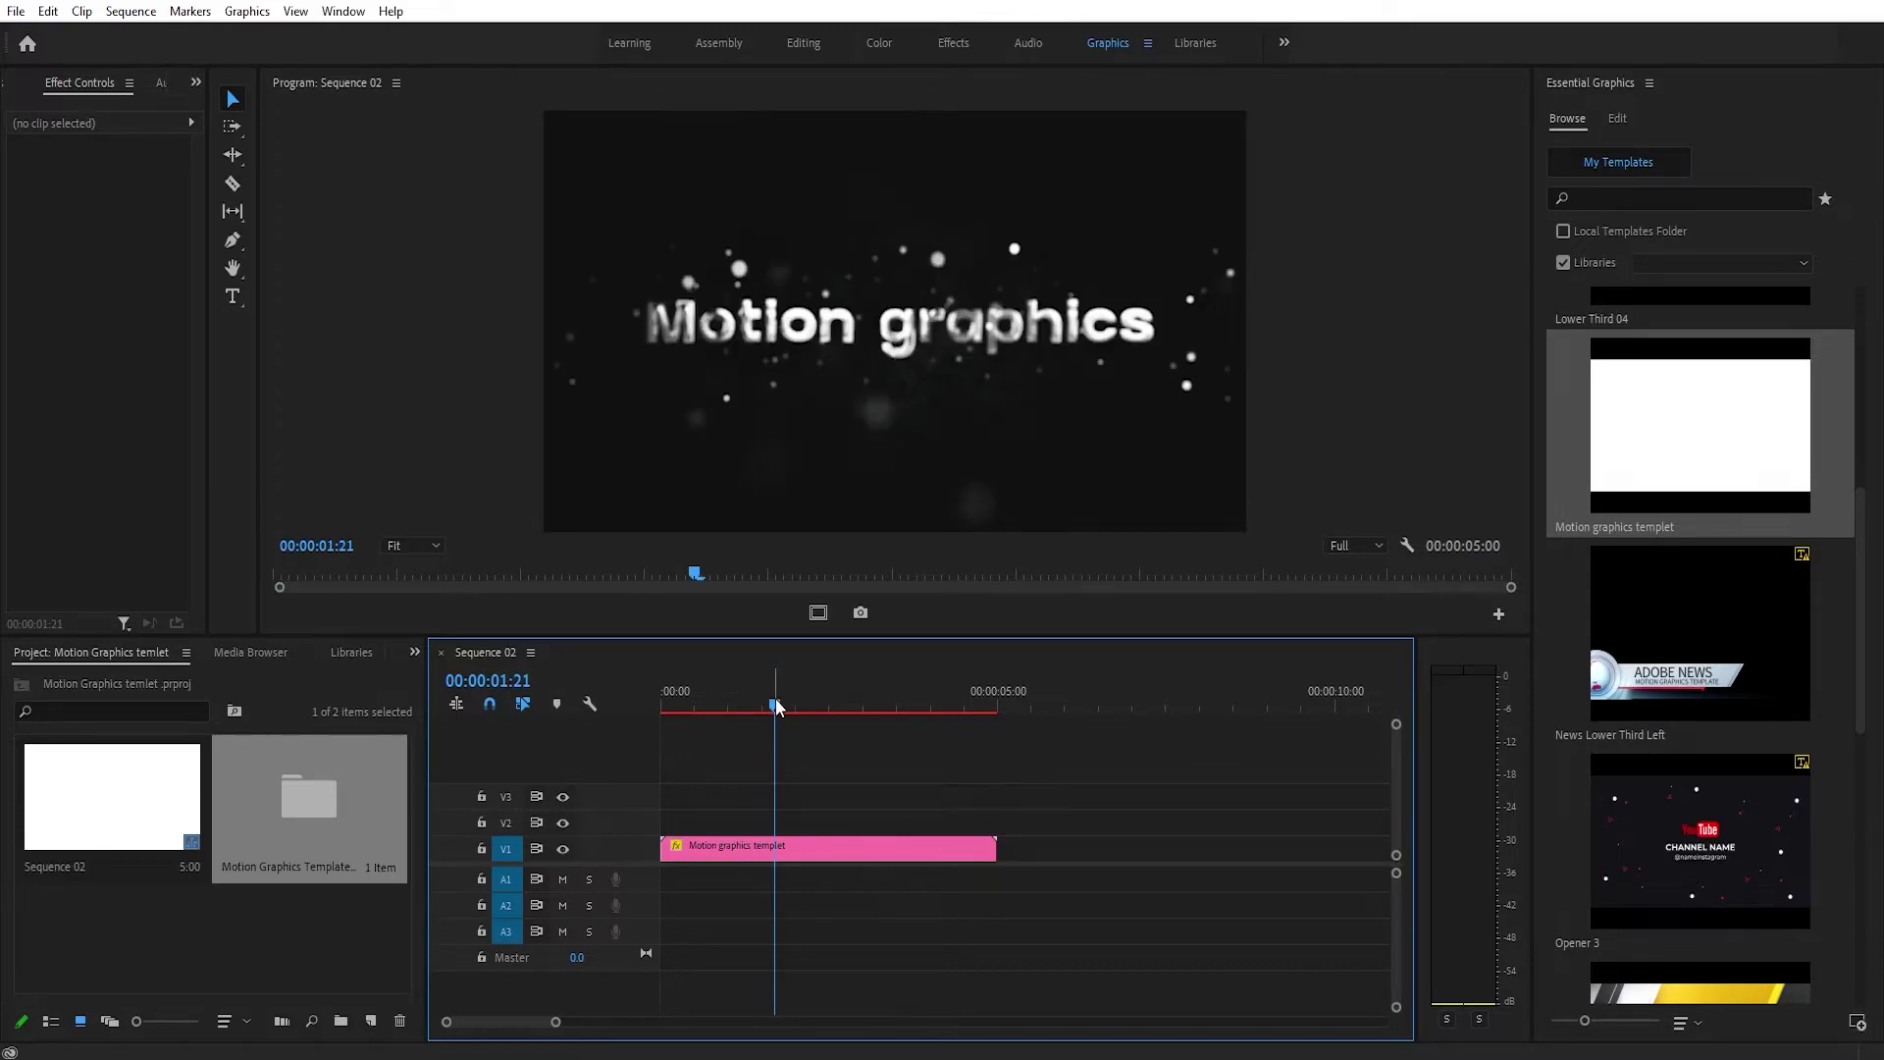
{"action": "key", "text": "Home"}
{"action": "key", "text": "space"}
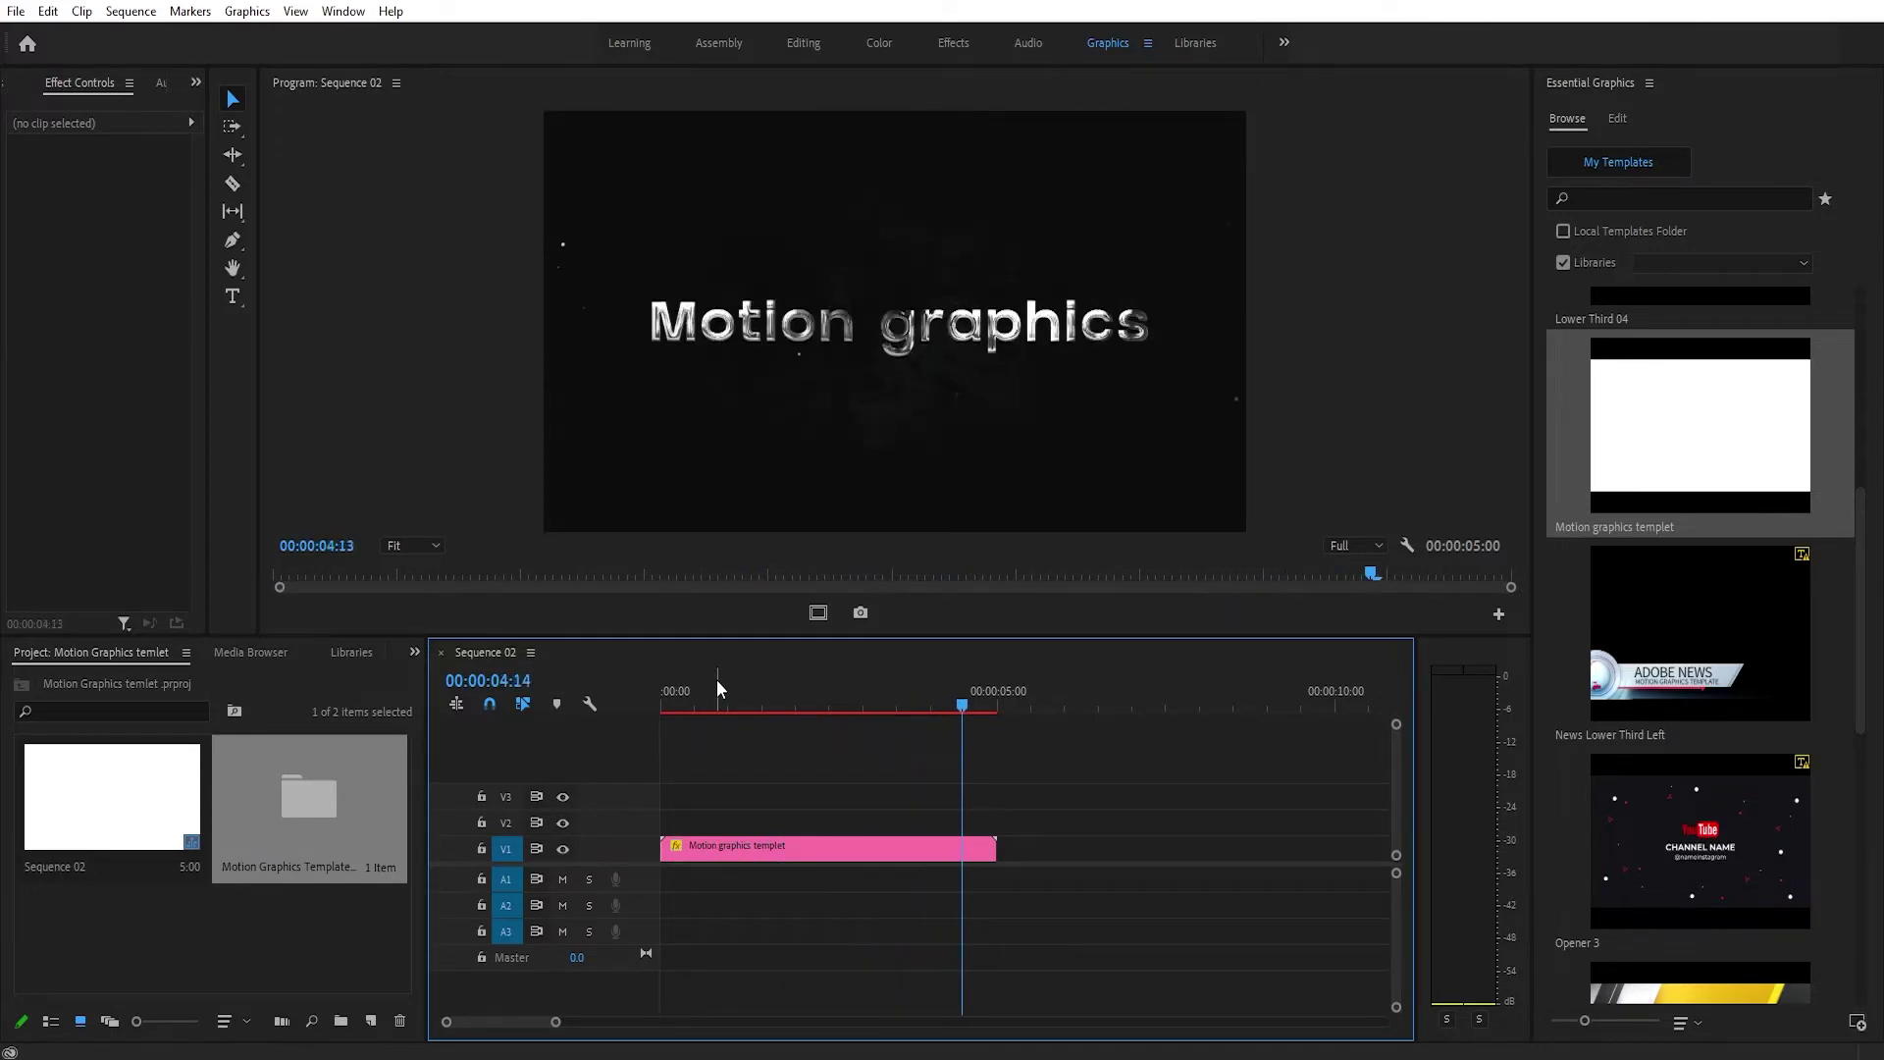
Replace the template's title text with 'Templet' in Essential Graphics.
{"action": "left_click", "coordinate": [934, 846]}
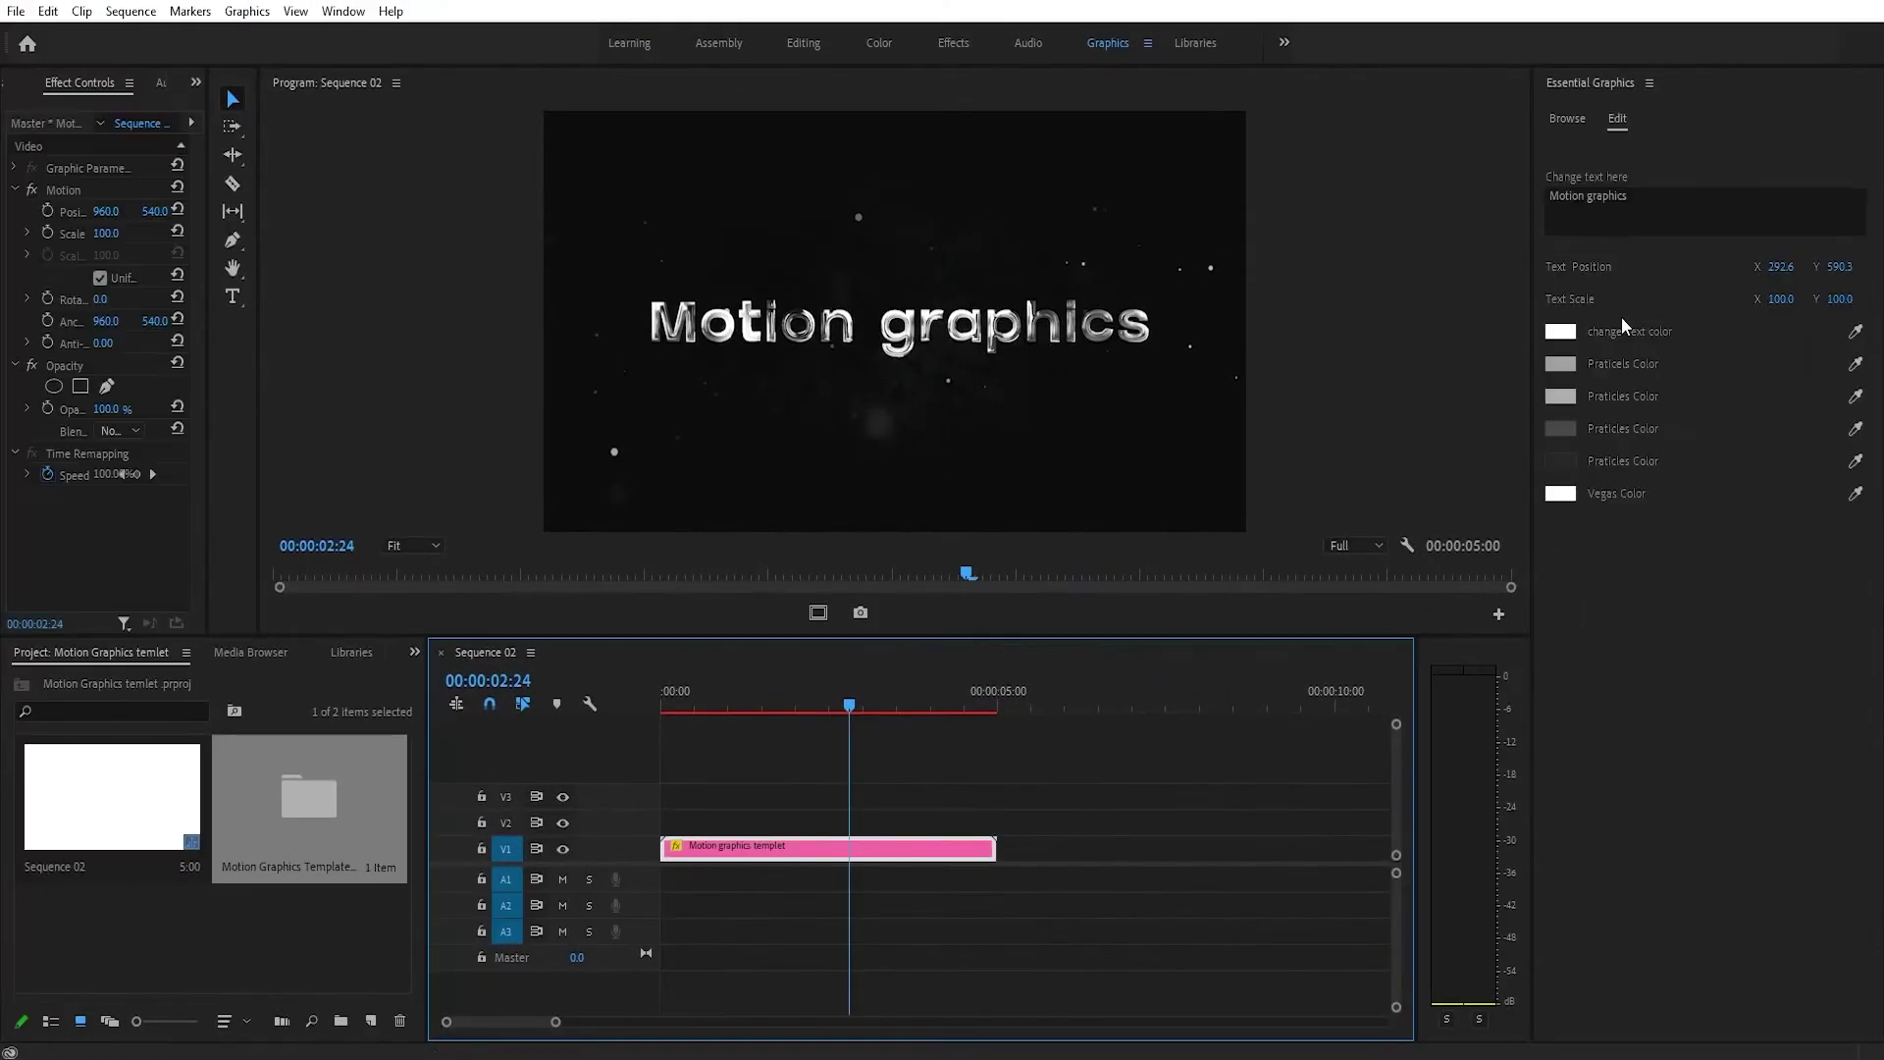
{"action": "left_click", "coordinate": [1620, 122]}
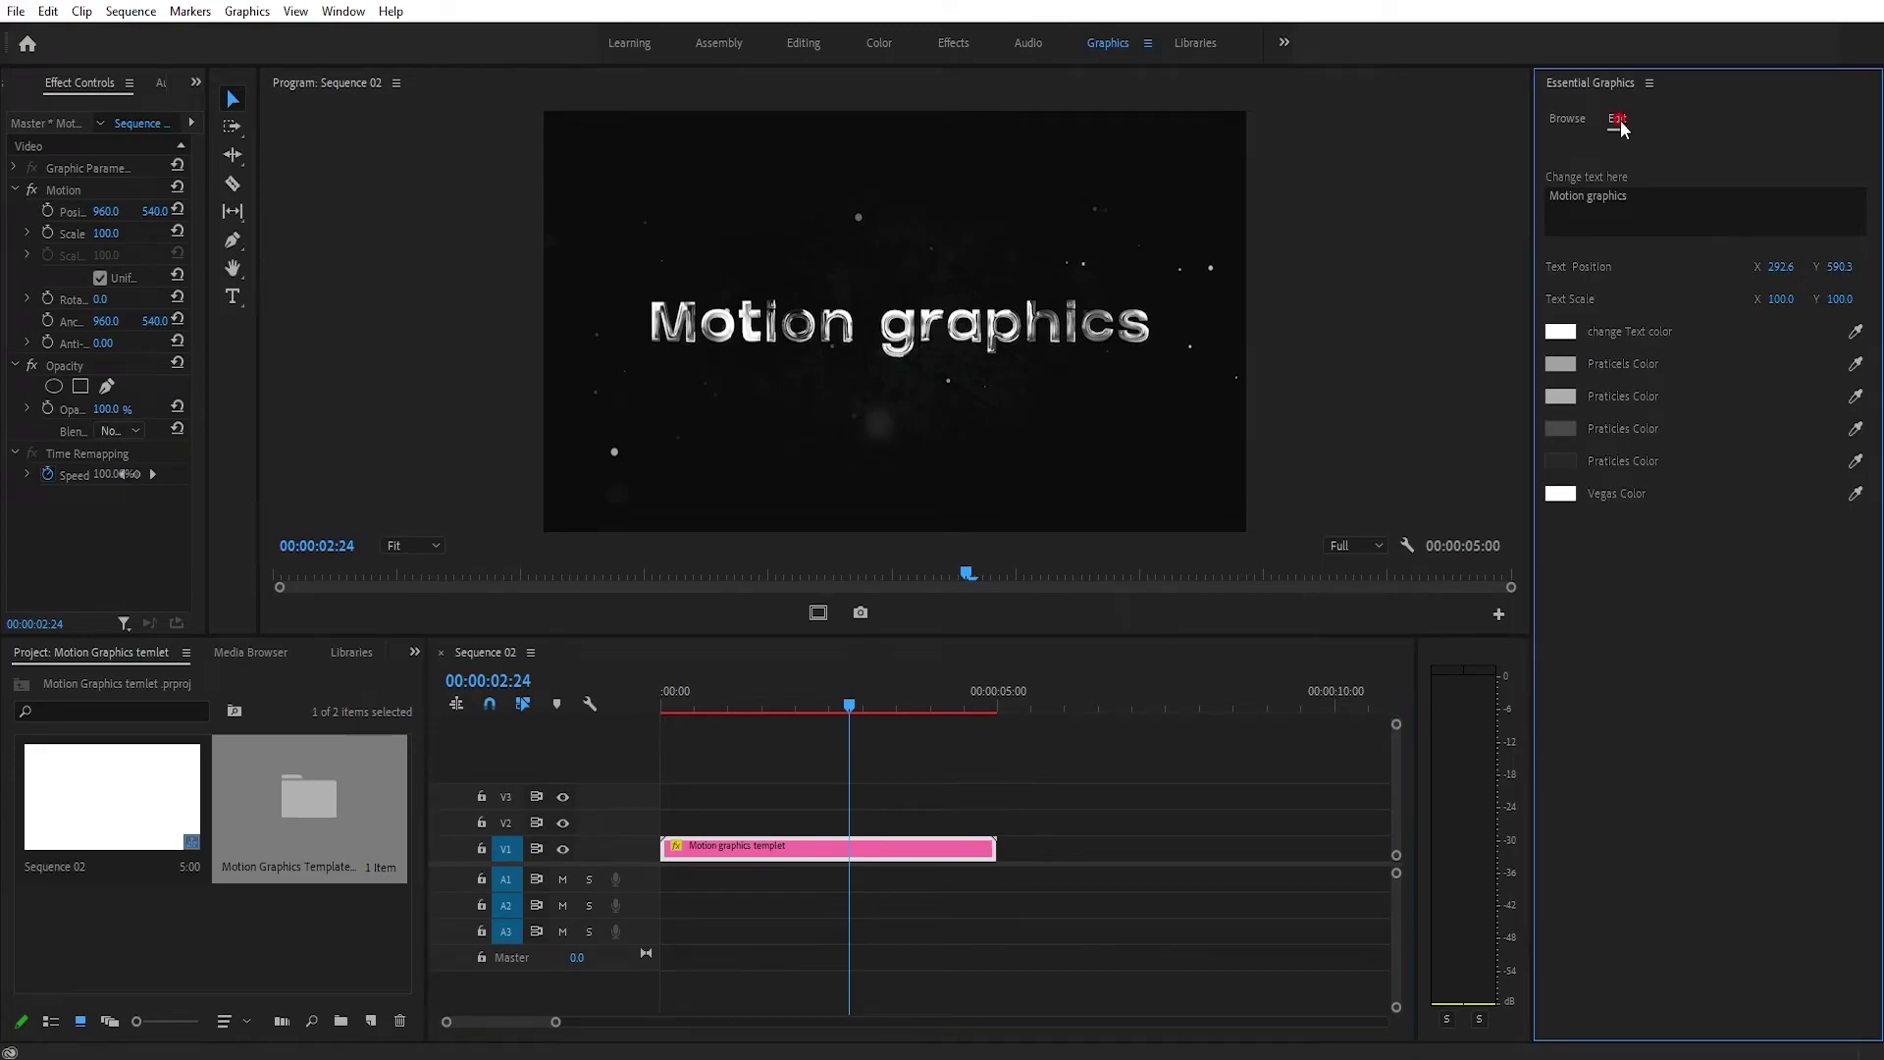
{"action": "left_click", "coordinate": [1627, 192]}
{"action": "type", "text": "Templ"}
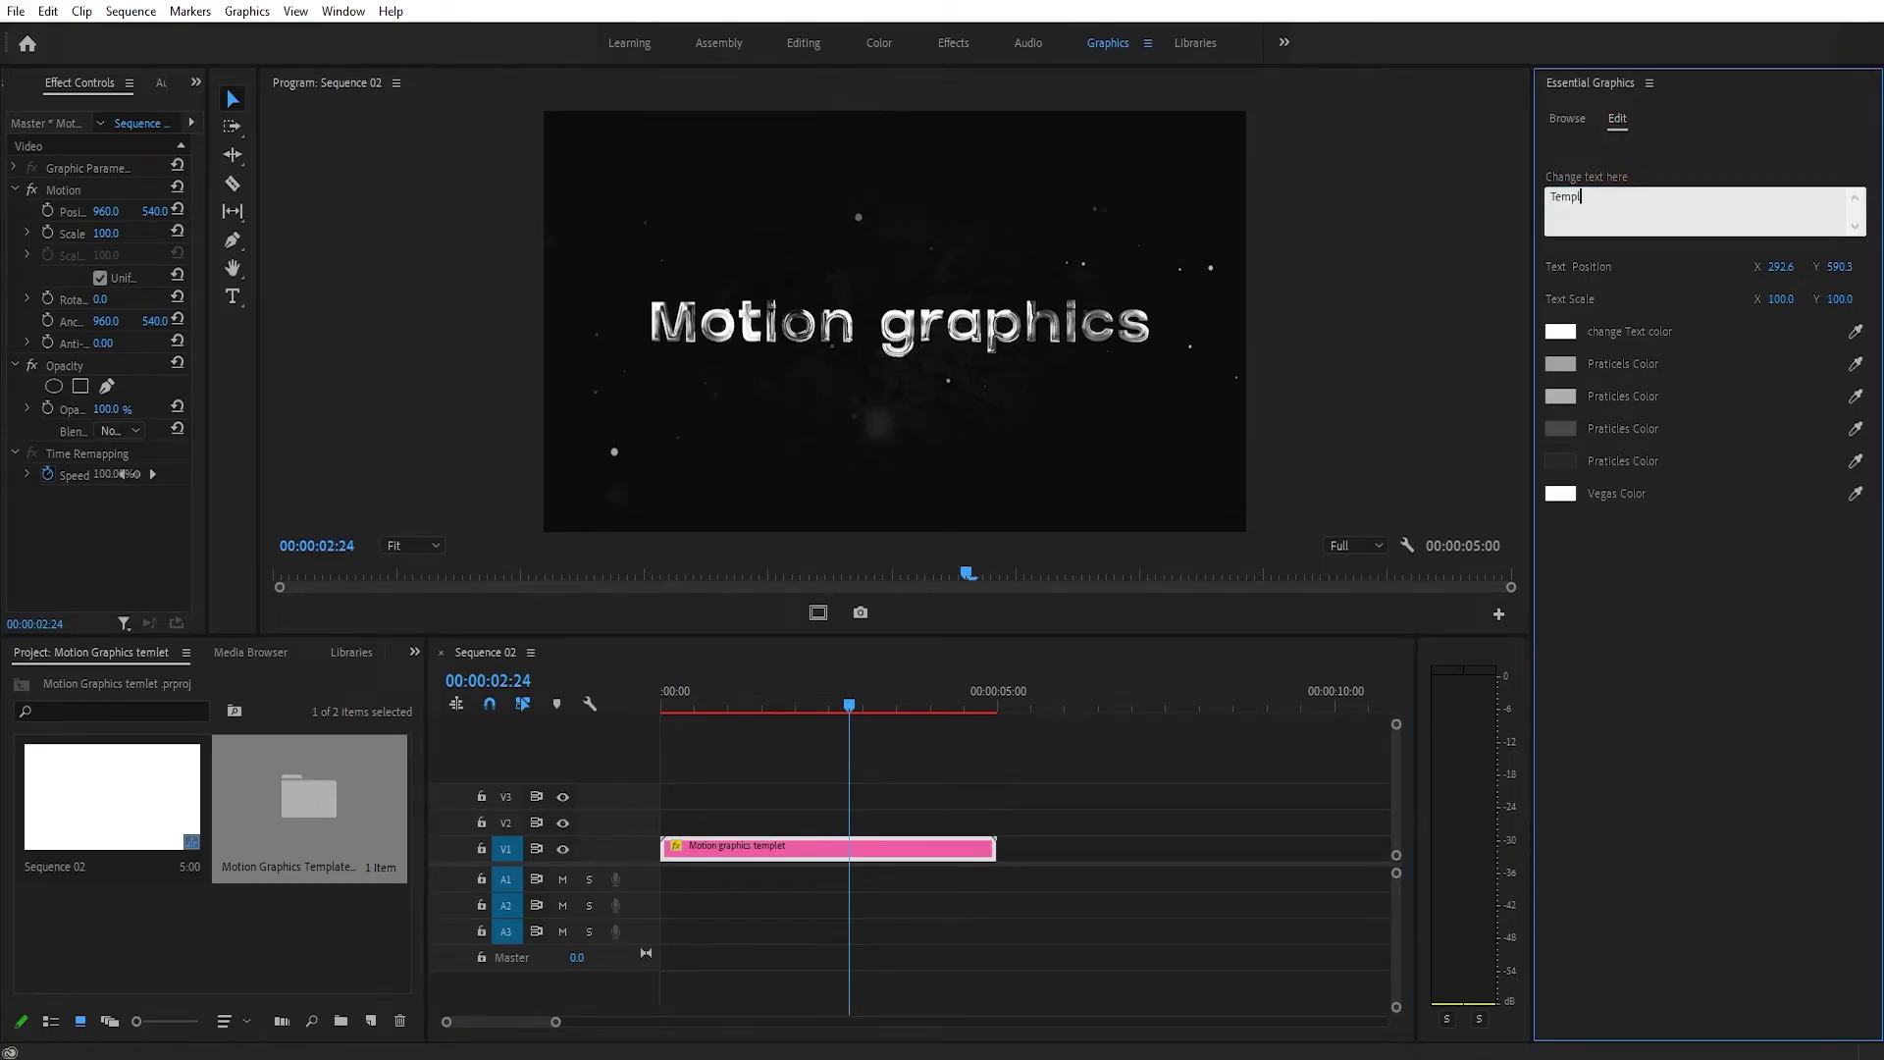
{"action": "type", "text": "et"}
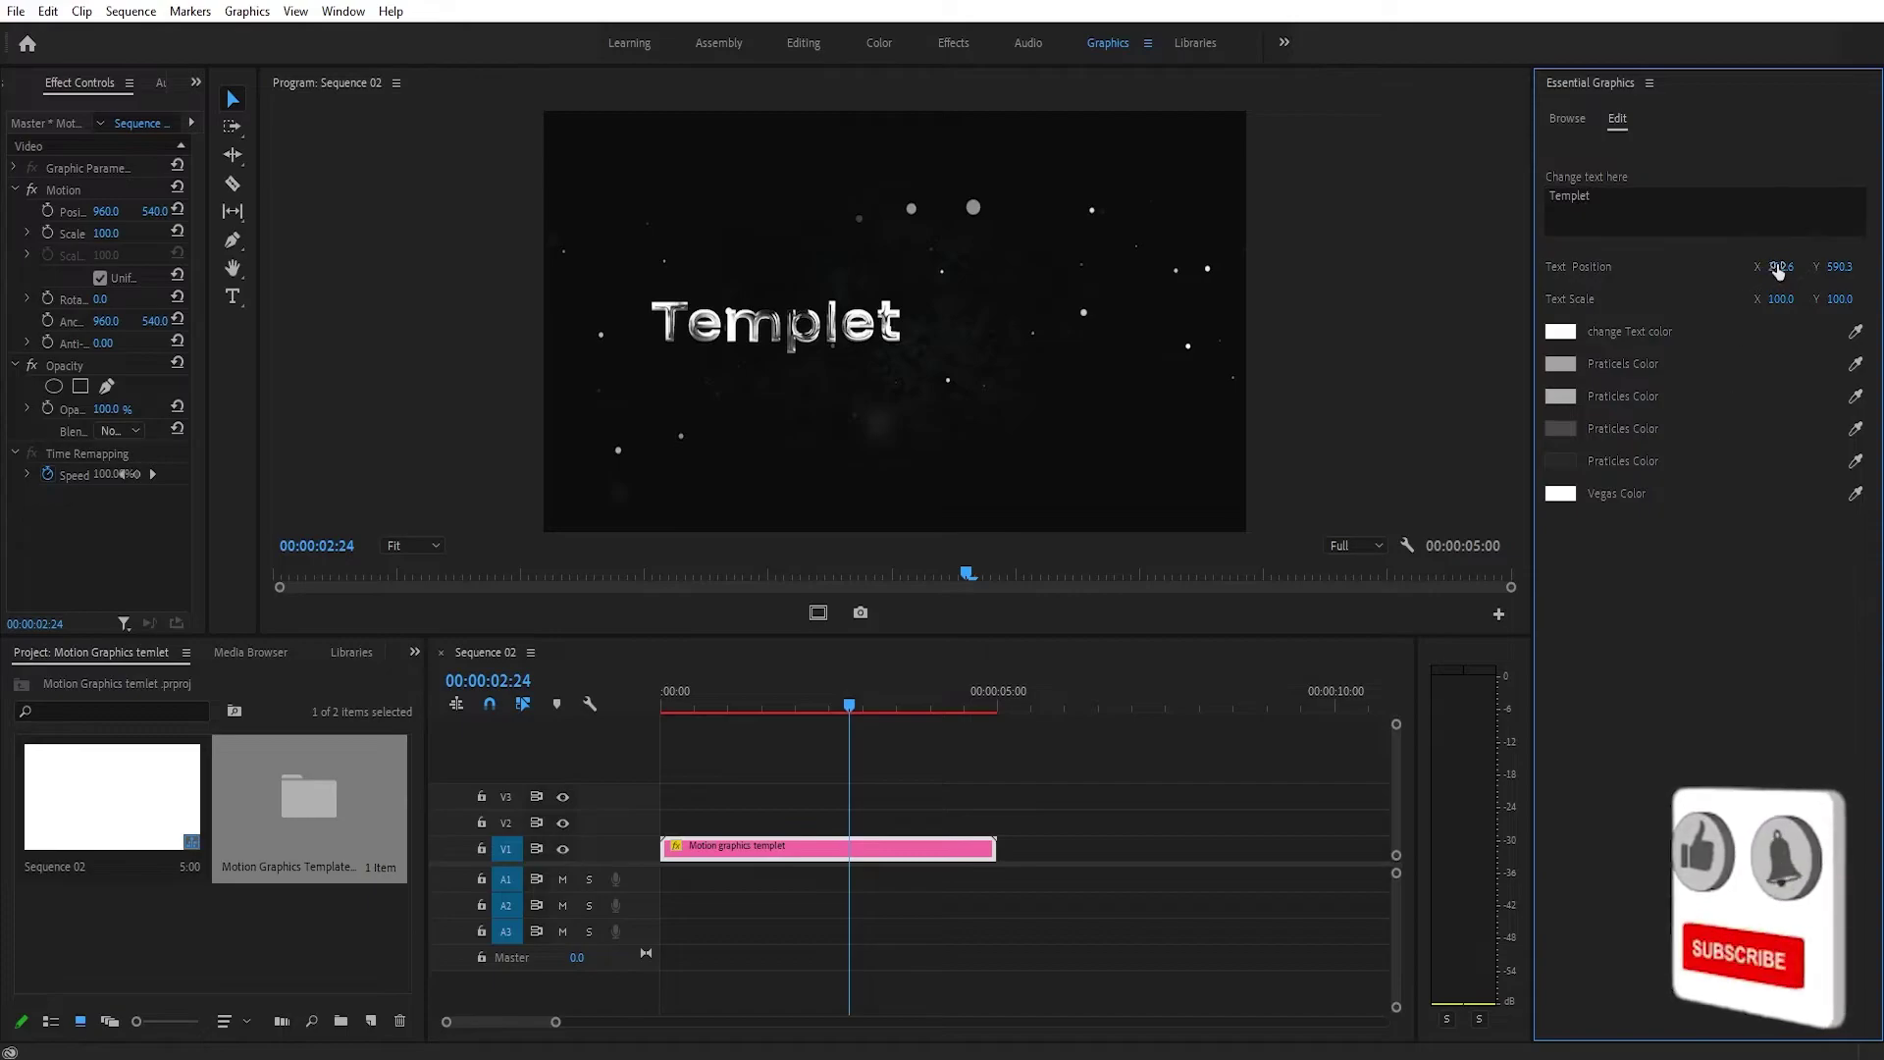
Shift the title right to Text Position X 448.6 and play back the edited template.
{"action": "mouse_move", "coordinate": [1779, 272]}
{"action": "left_mouse_down"}
{"action": "mouse_move", "coordinate": [1720, 293]}
{"action": "mouse_move", "coordinate": [1804, 272]}
{"action": "left_mouse_up"}
{"action": "left_click_drag", "start_coordinate": [798, 706], "coordinate": [795, 709]}
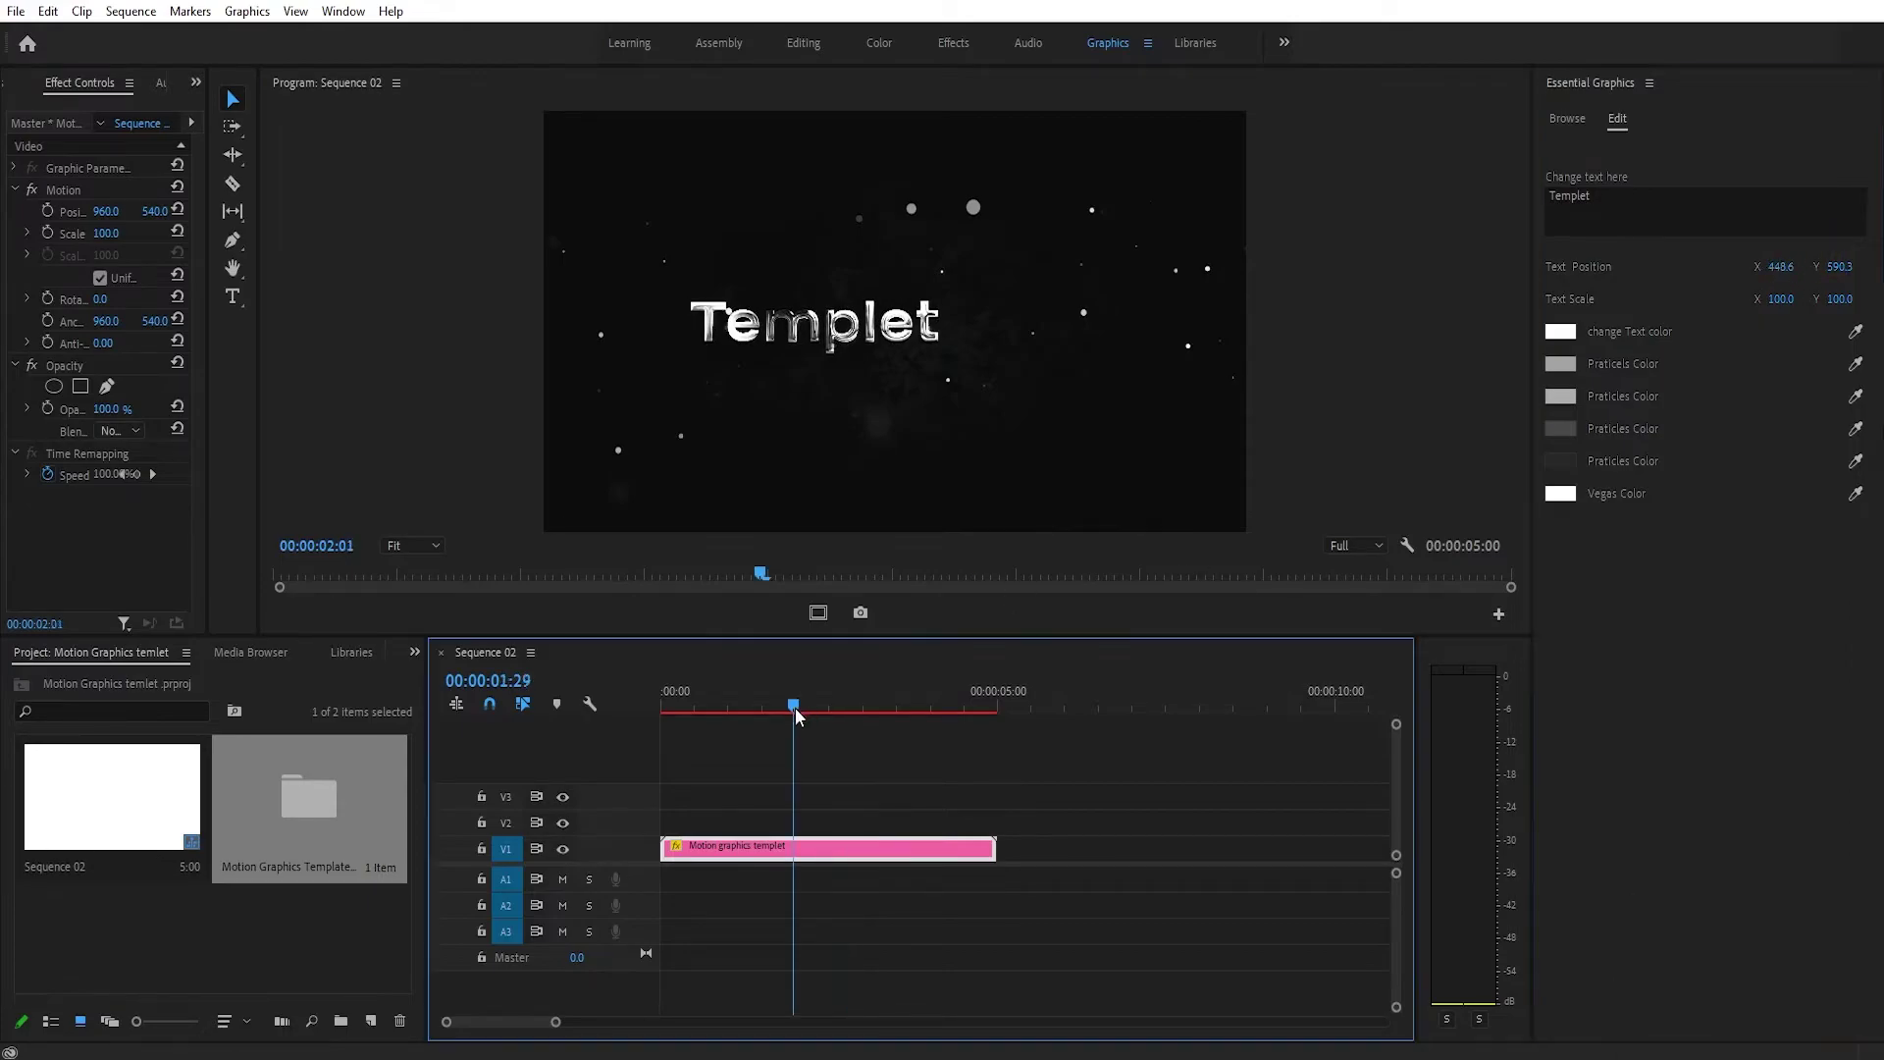
{"action": "key", "text": "space"}
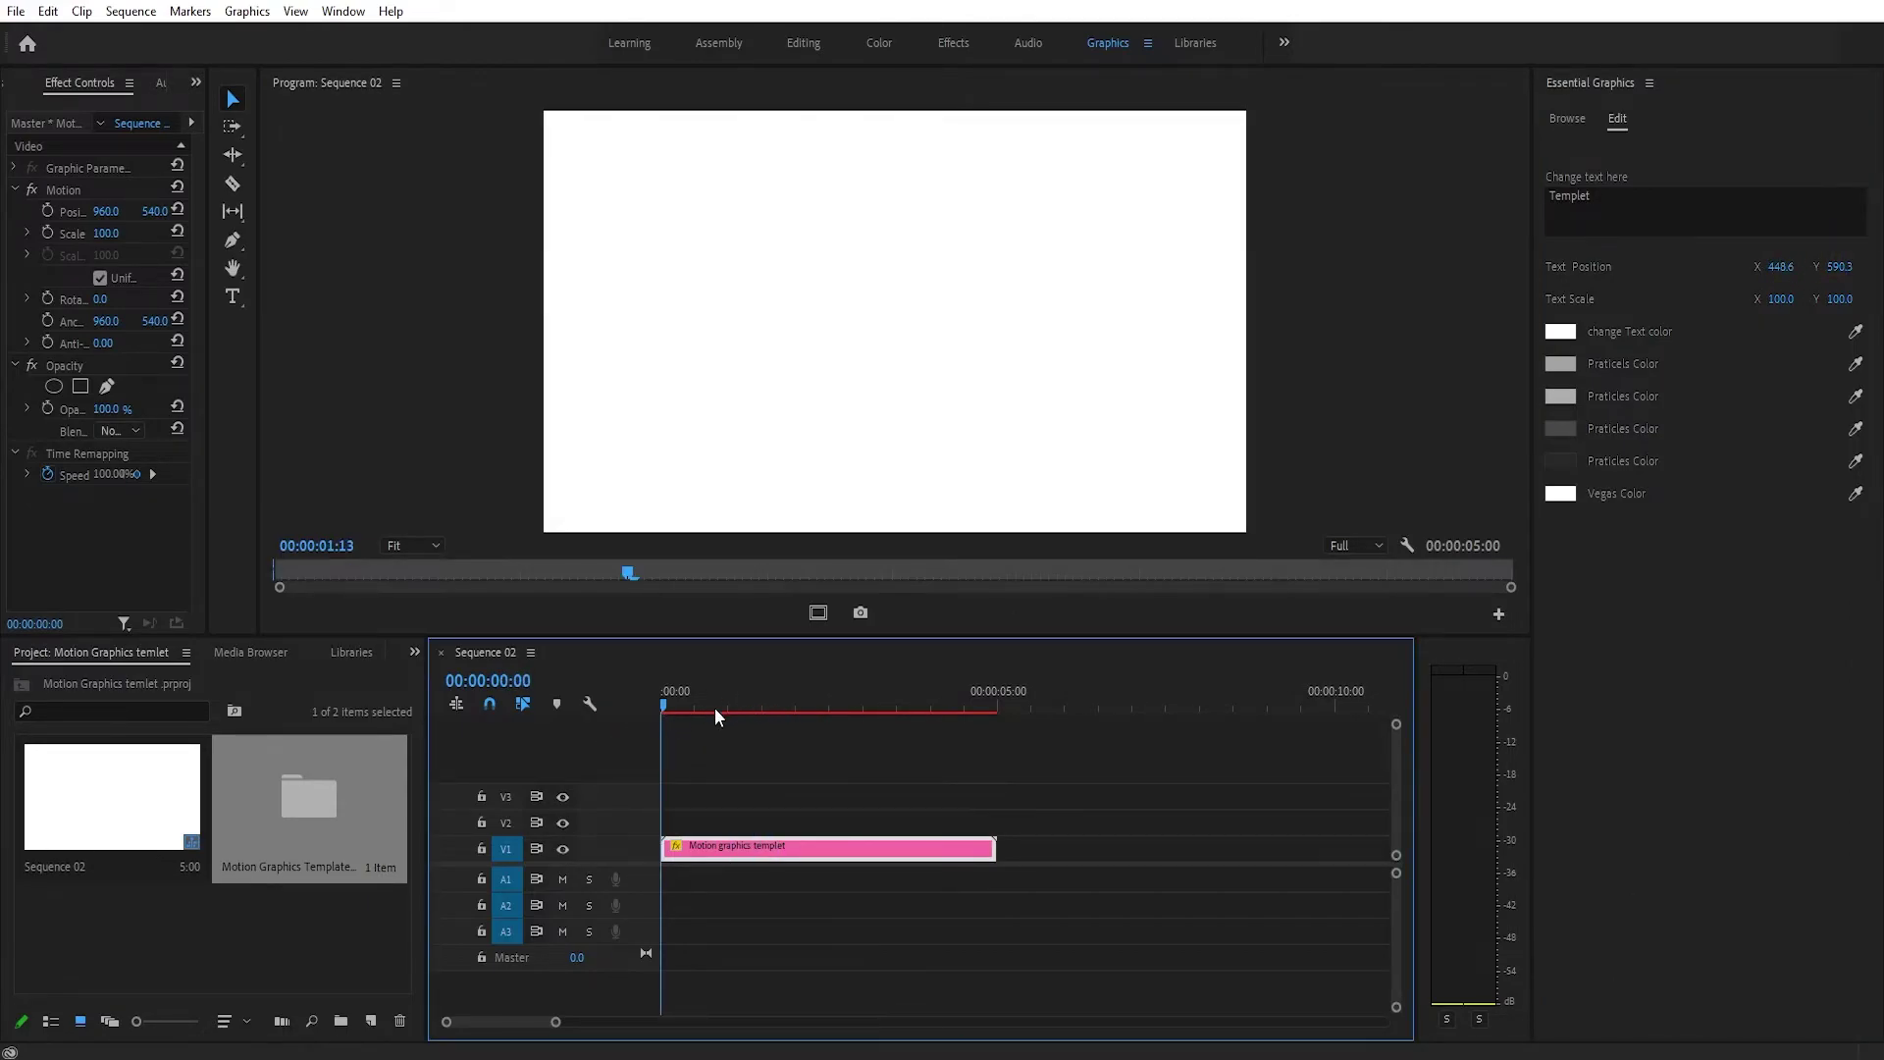
Make the Templet title text red and the first particle colour pink.
{"action": "left_click", "coordinate": [1563, 333]}
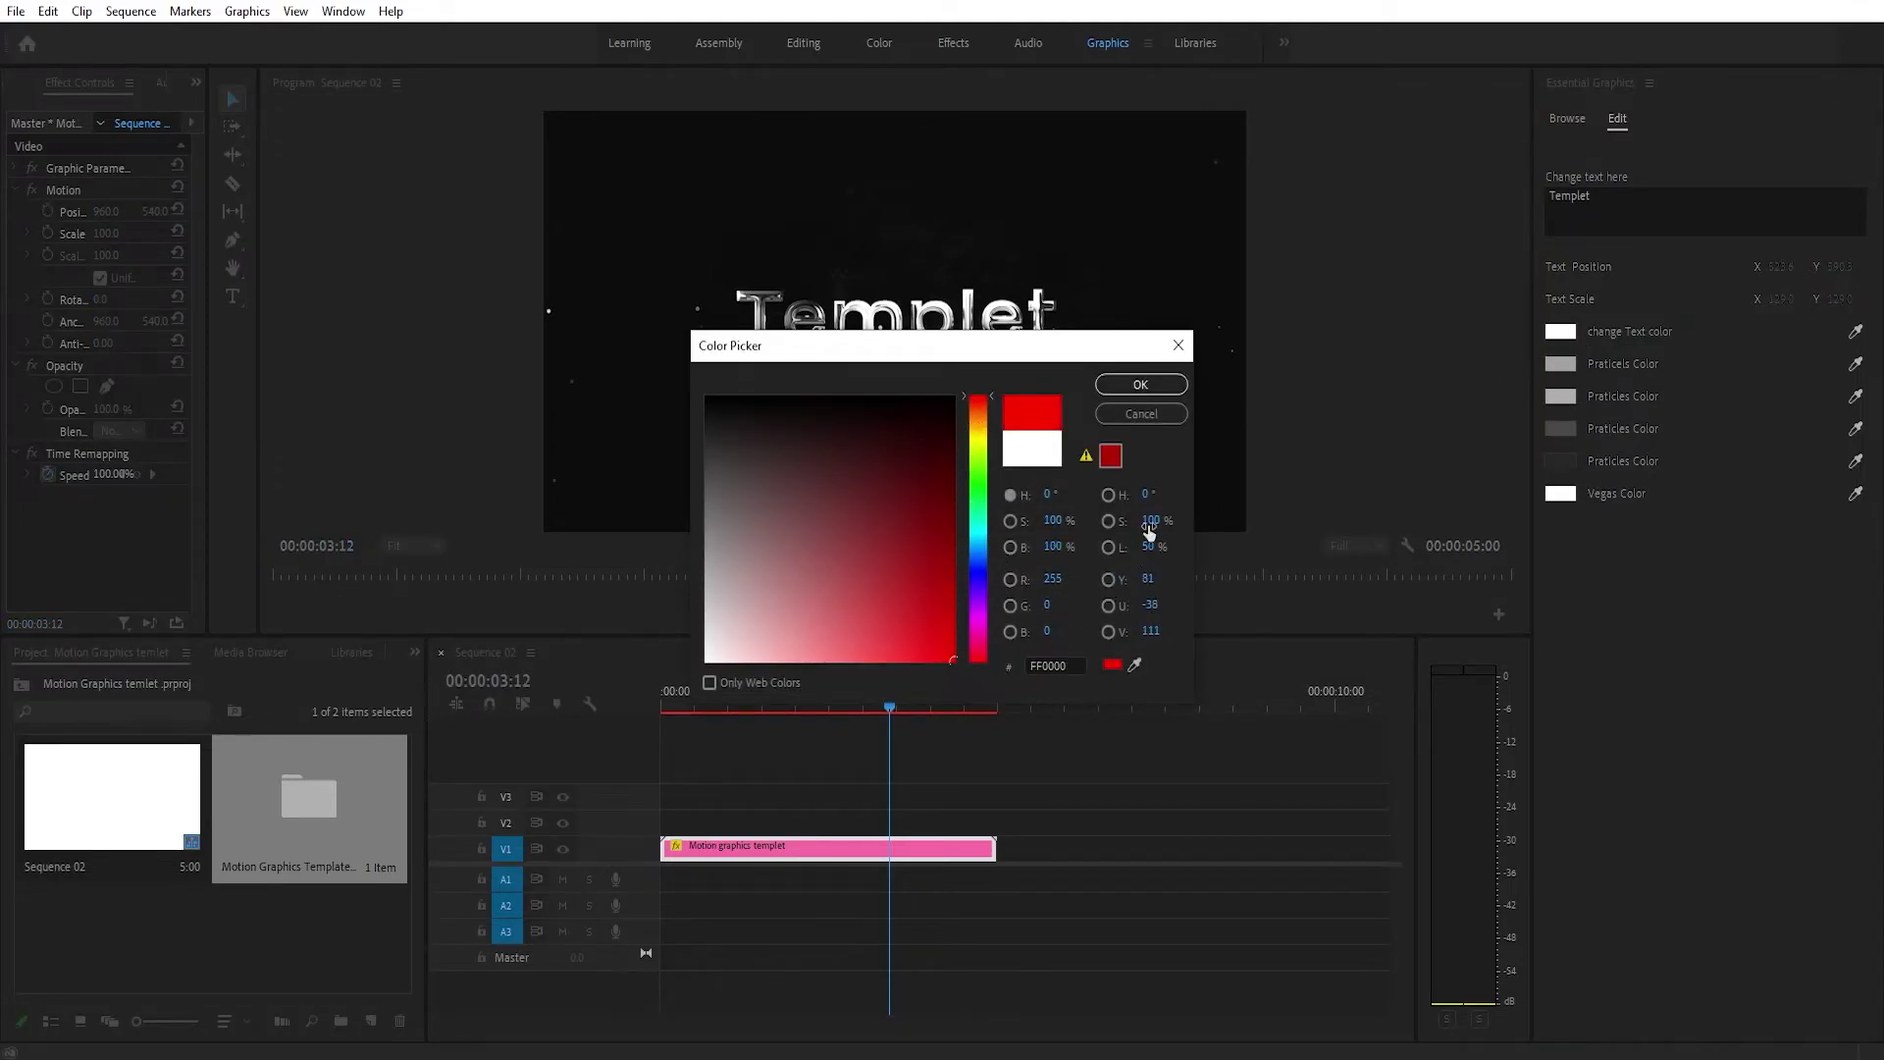
{"action": "left_click", "coordinate": [1142, 384]}
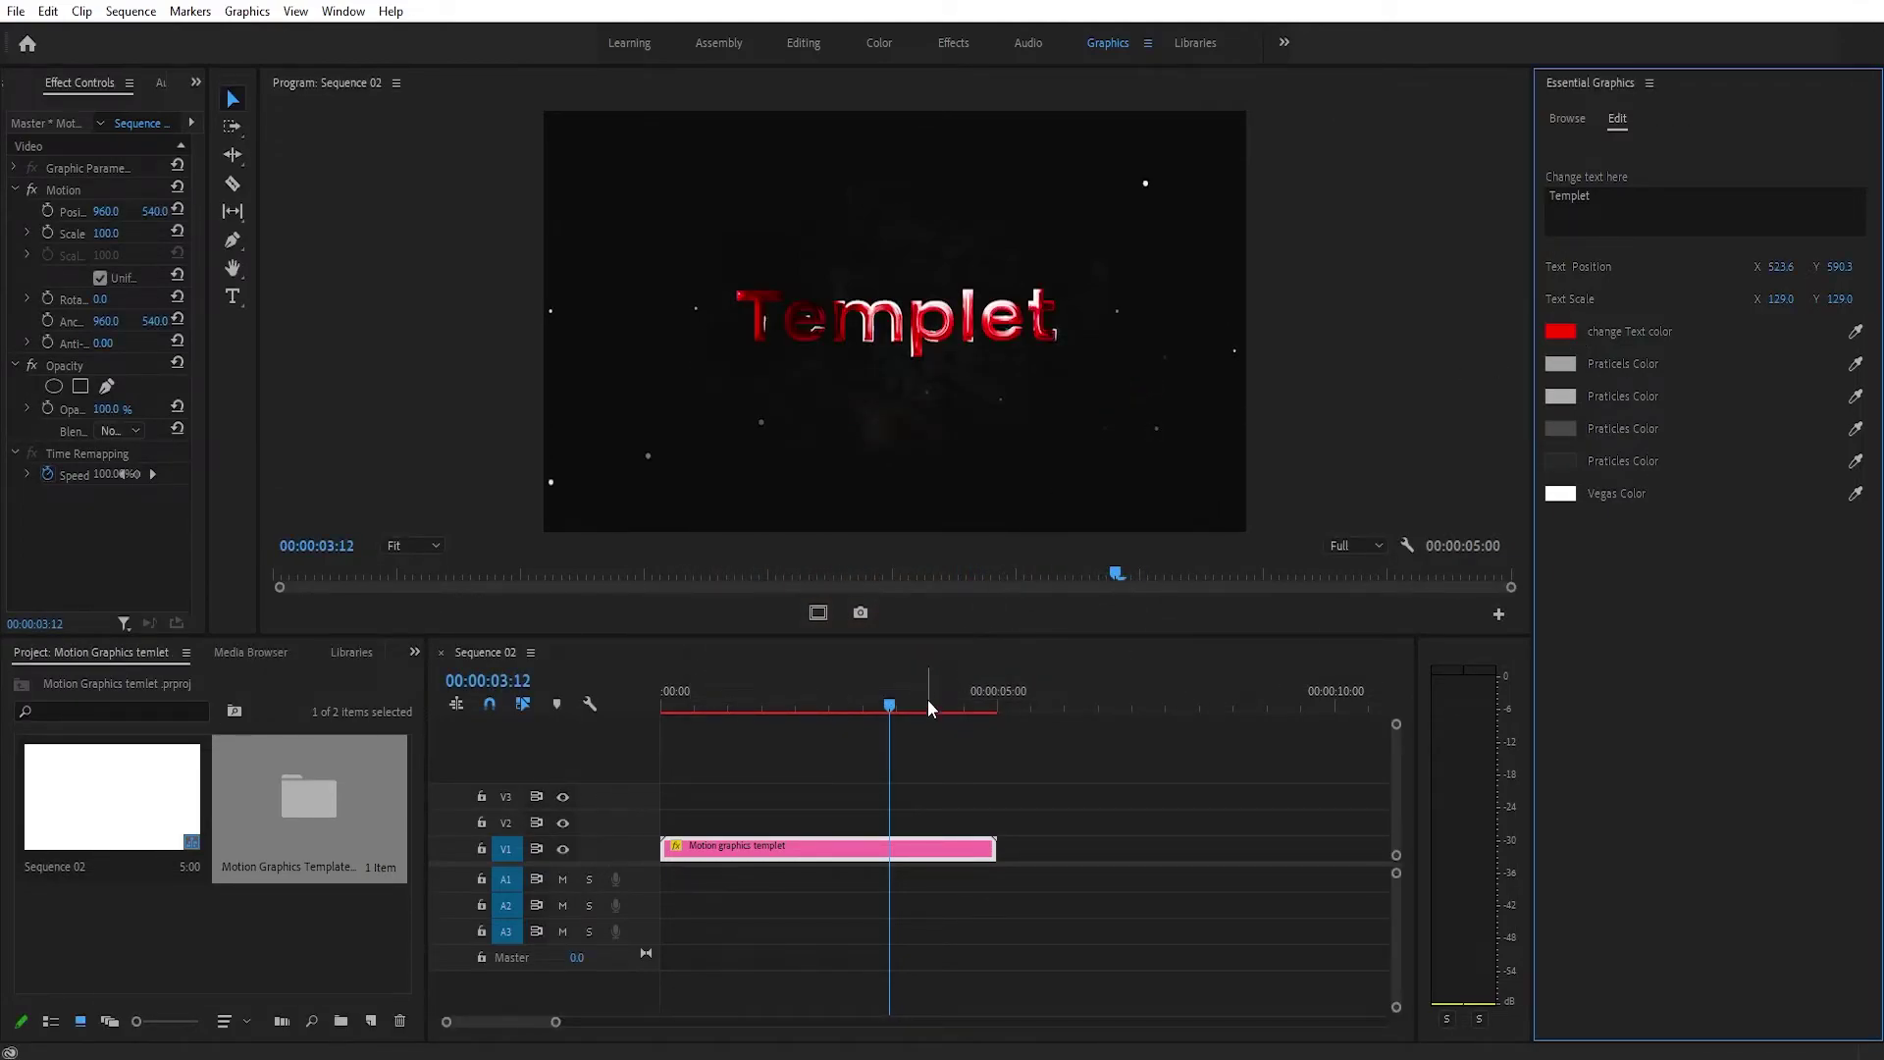
{"action": "left_click", "coordinate": [1560, 366]}
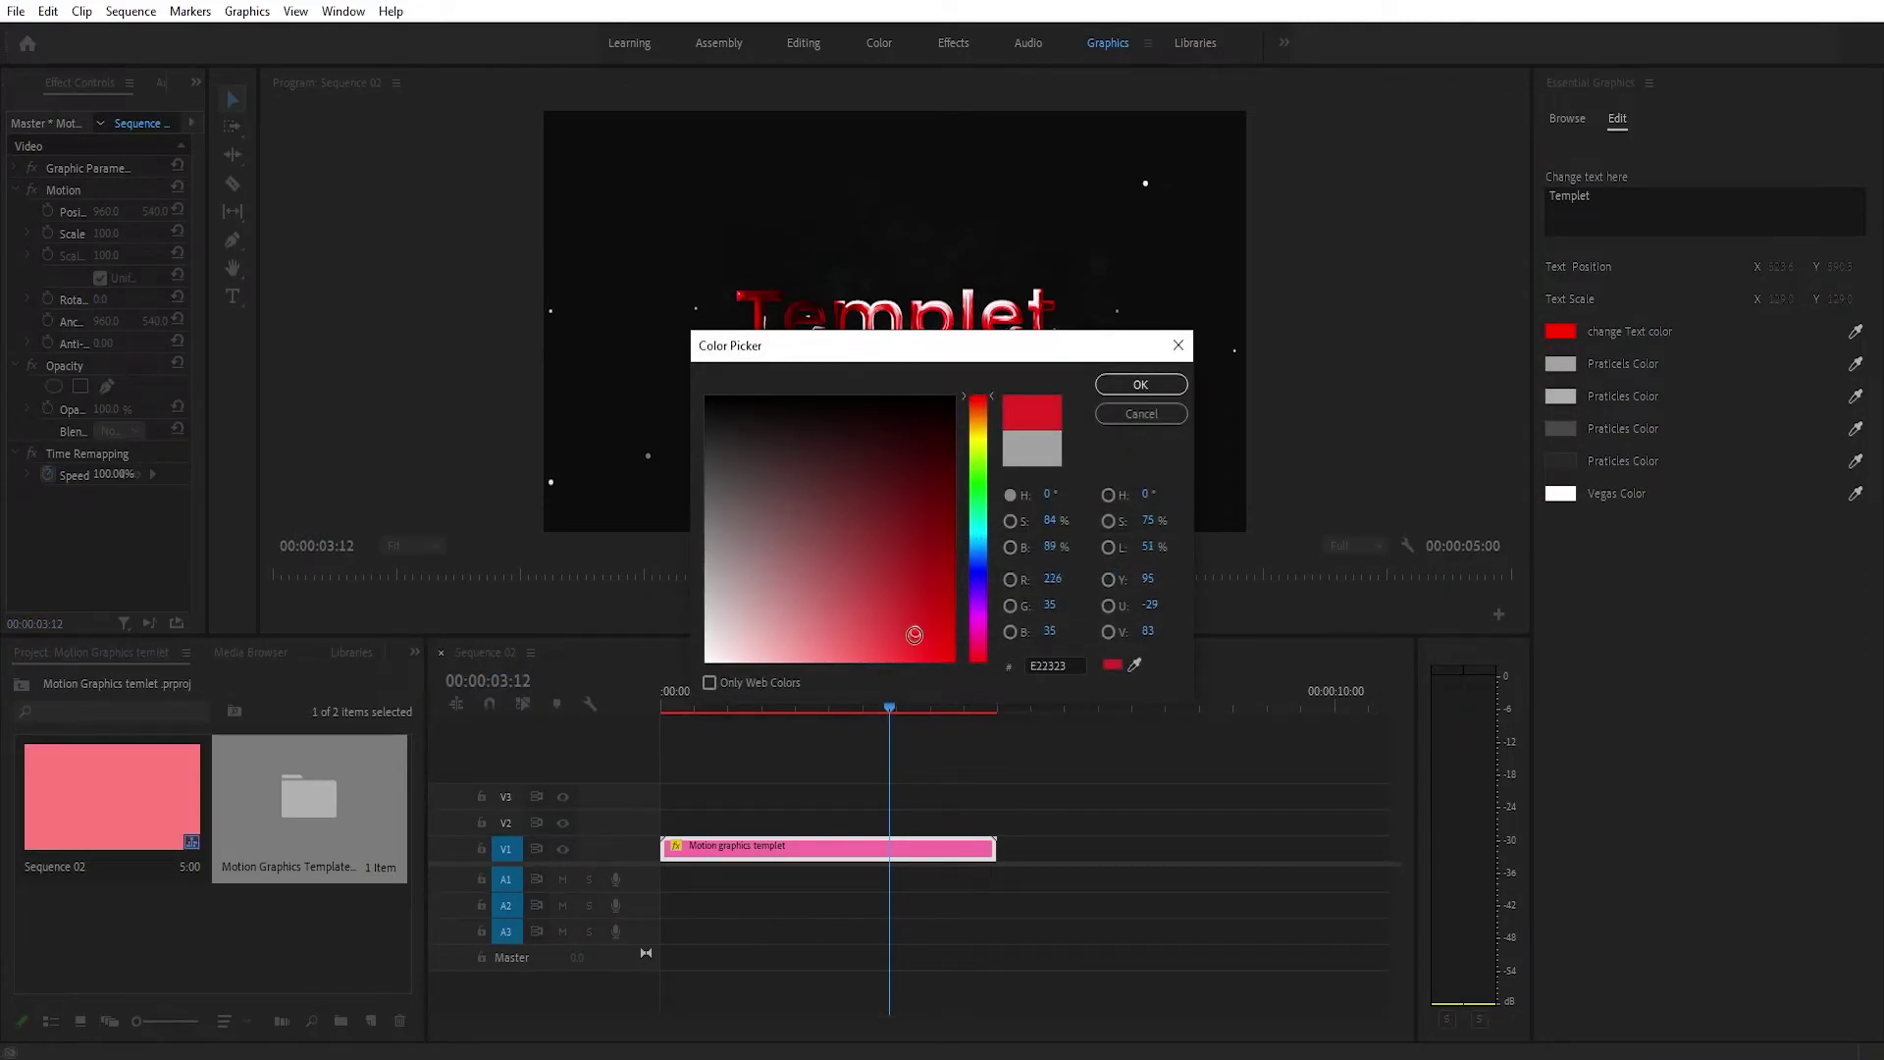
{"action": "left_click", "coordinate": [1140, 385]}
Recolour the grey particle colour to red and the fourth particle colour to a soft pink.
{"action": "left_click", "coordinate": [1562, 398]}
{"action": "left_click", "coordinate": [1141, 413]}
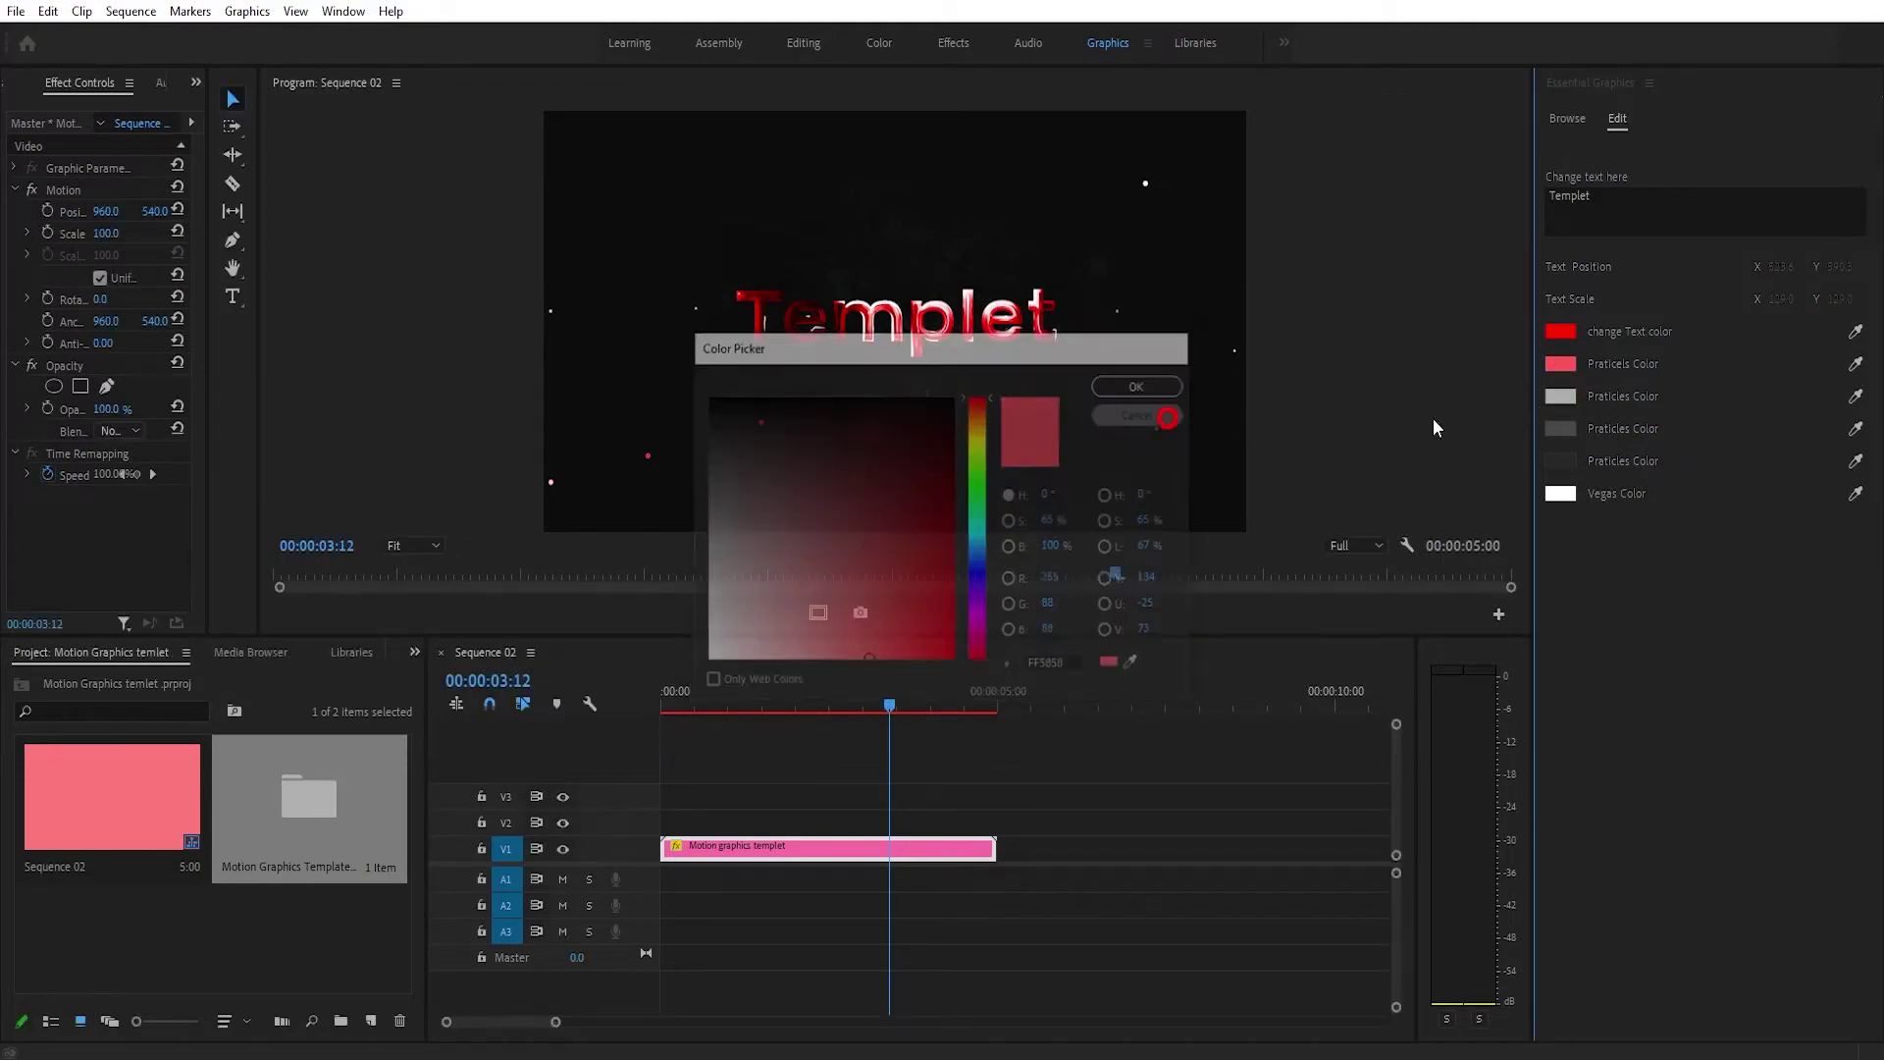
{"action": "left_click", "coordinate": [1563, 396]}
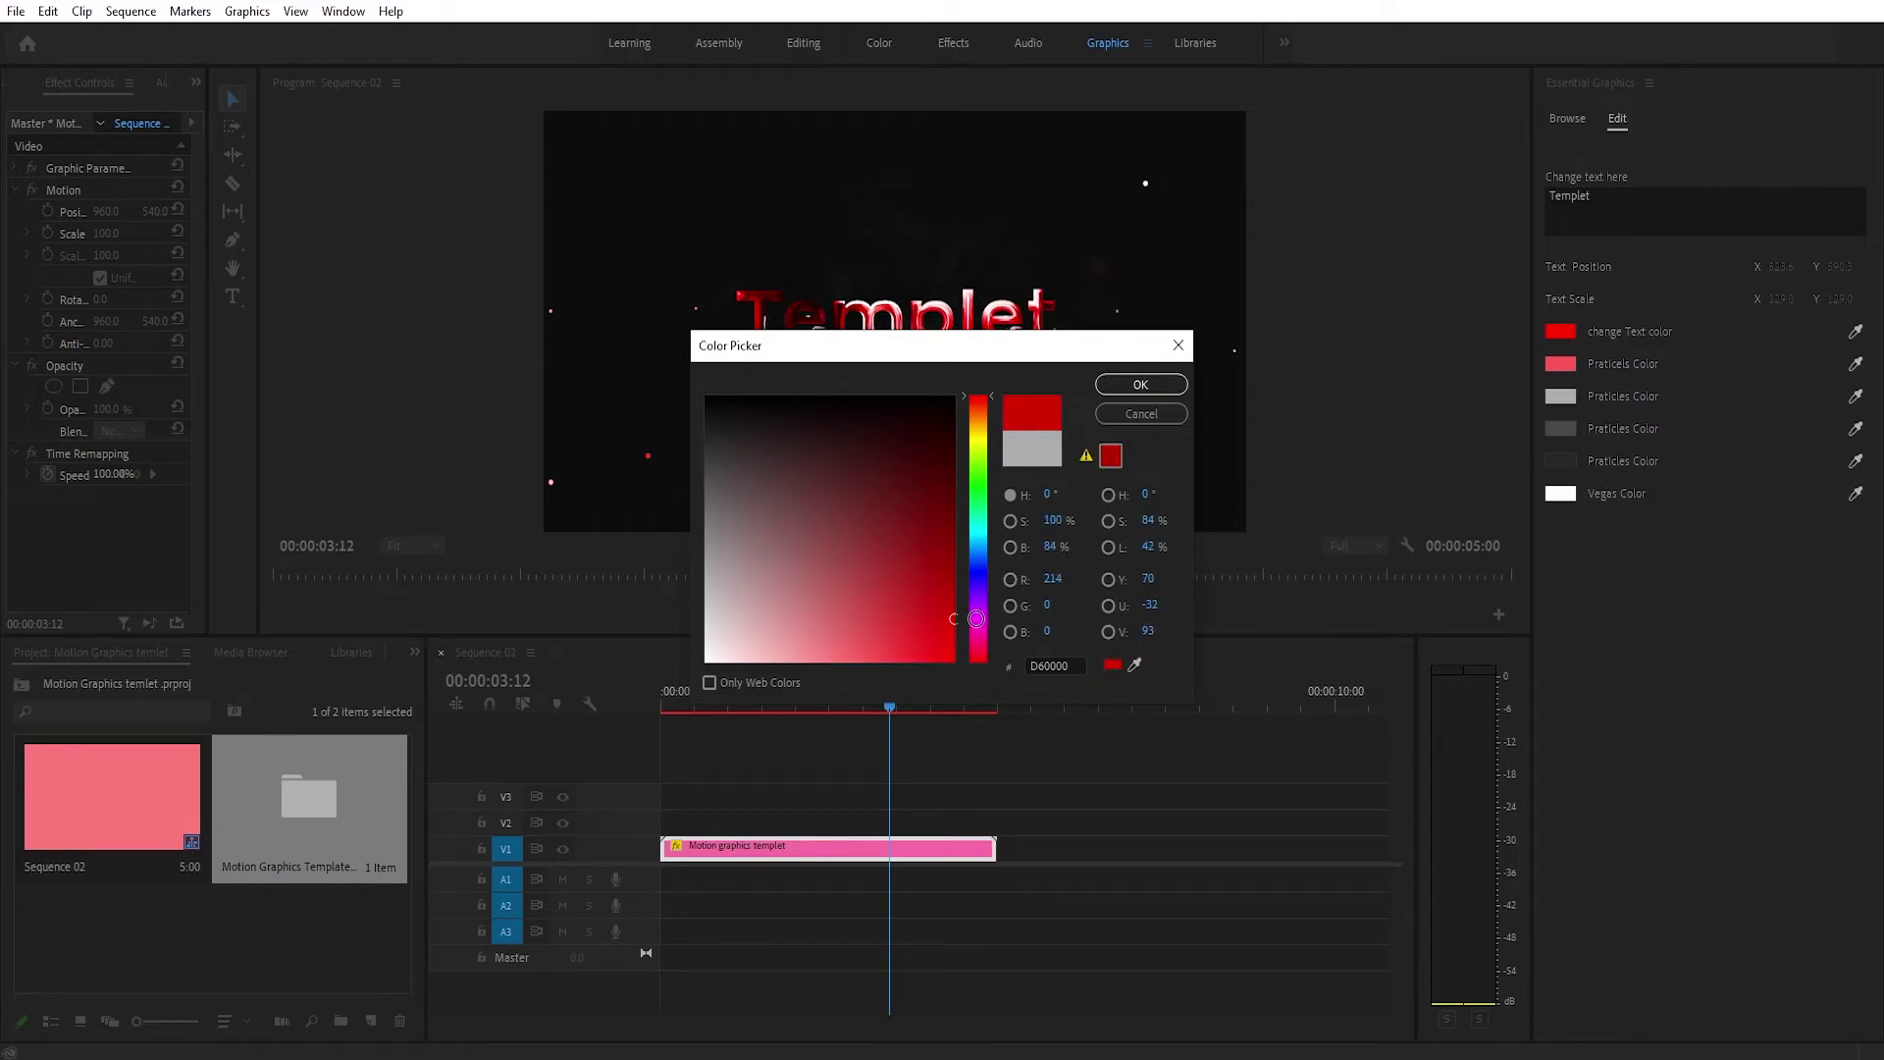
{"action": "left_click", "coordinate": [1138, 384]}
{"action": "left_click", "coordinate": [1560, 428]}
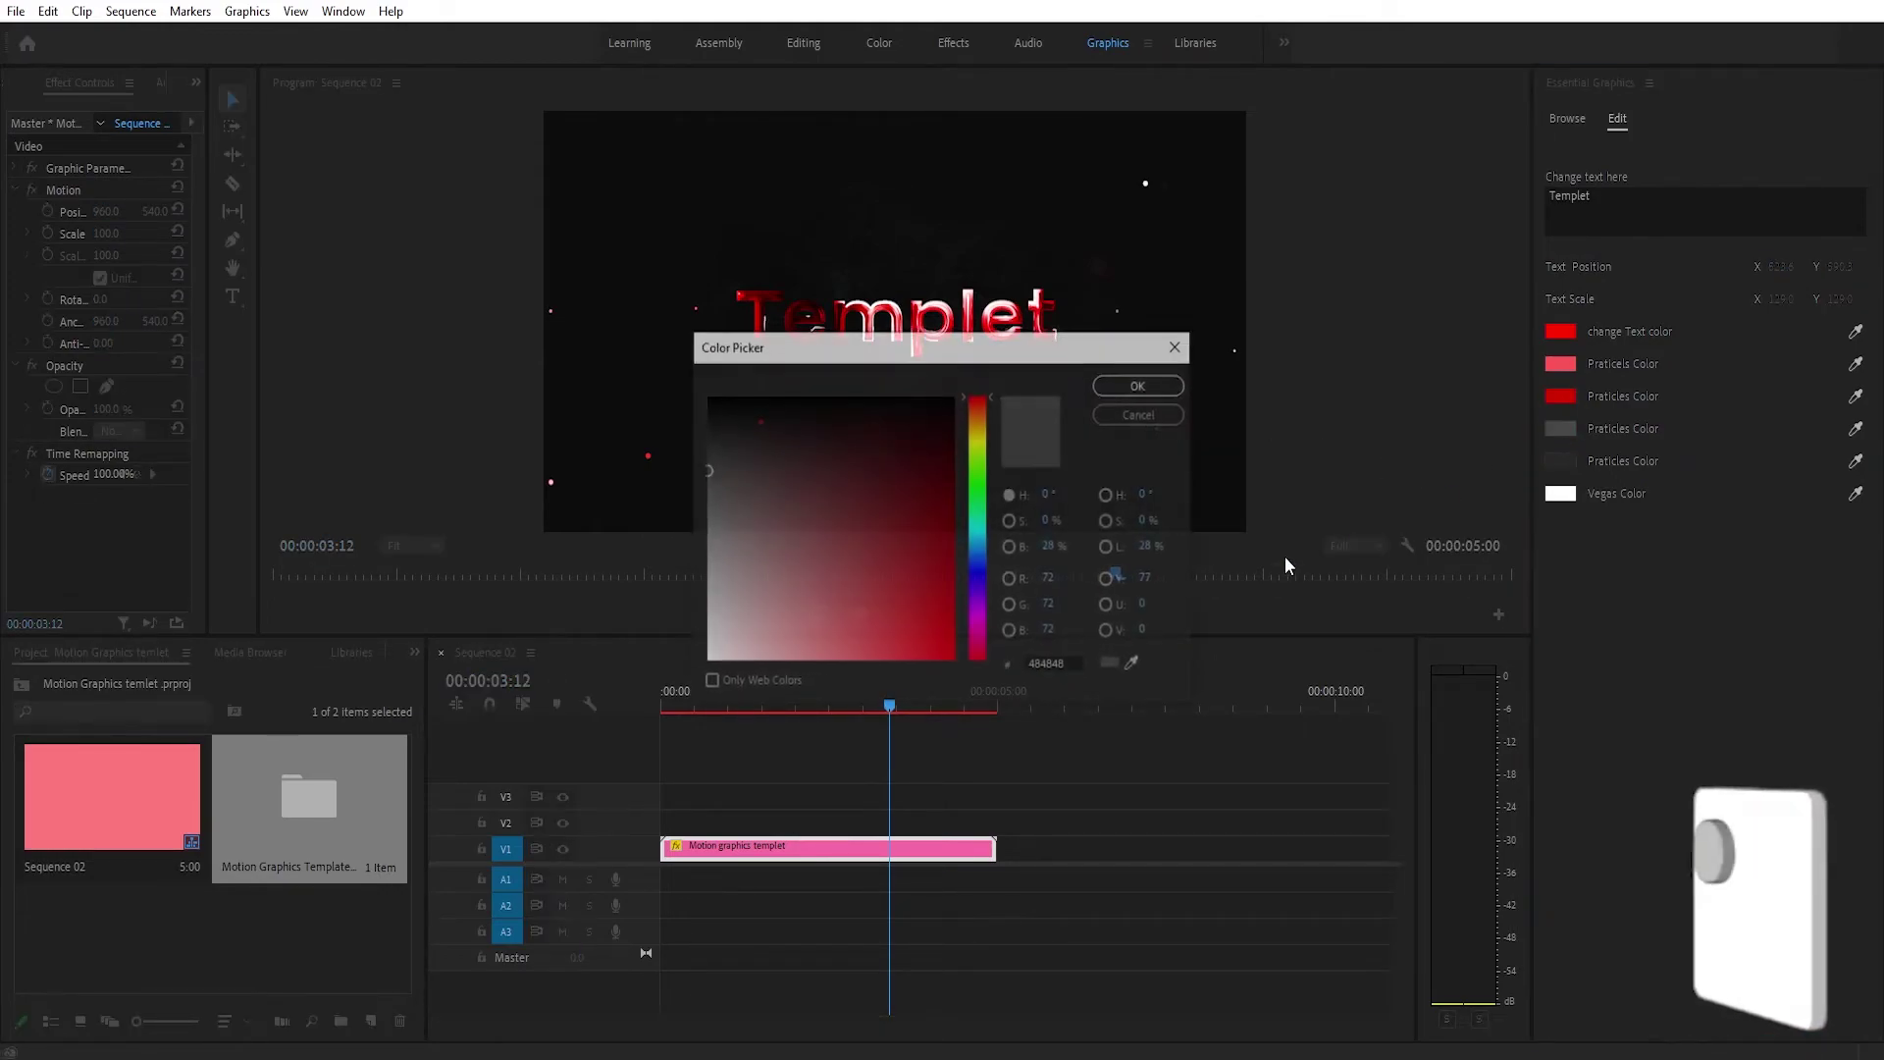
{"action": "left_click", "coordinate": [919, 625]}
{"action": "mouse_move", "coordinate": [919, 624]}
{"action": "left_mouse_down"}
{"action": "mouse_move", "coordinate": [875, 598]}
{"action": "mouse_move", "coordinate": [841, 628]}
{"action": "left_mouse_up"}
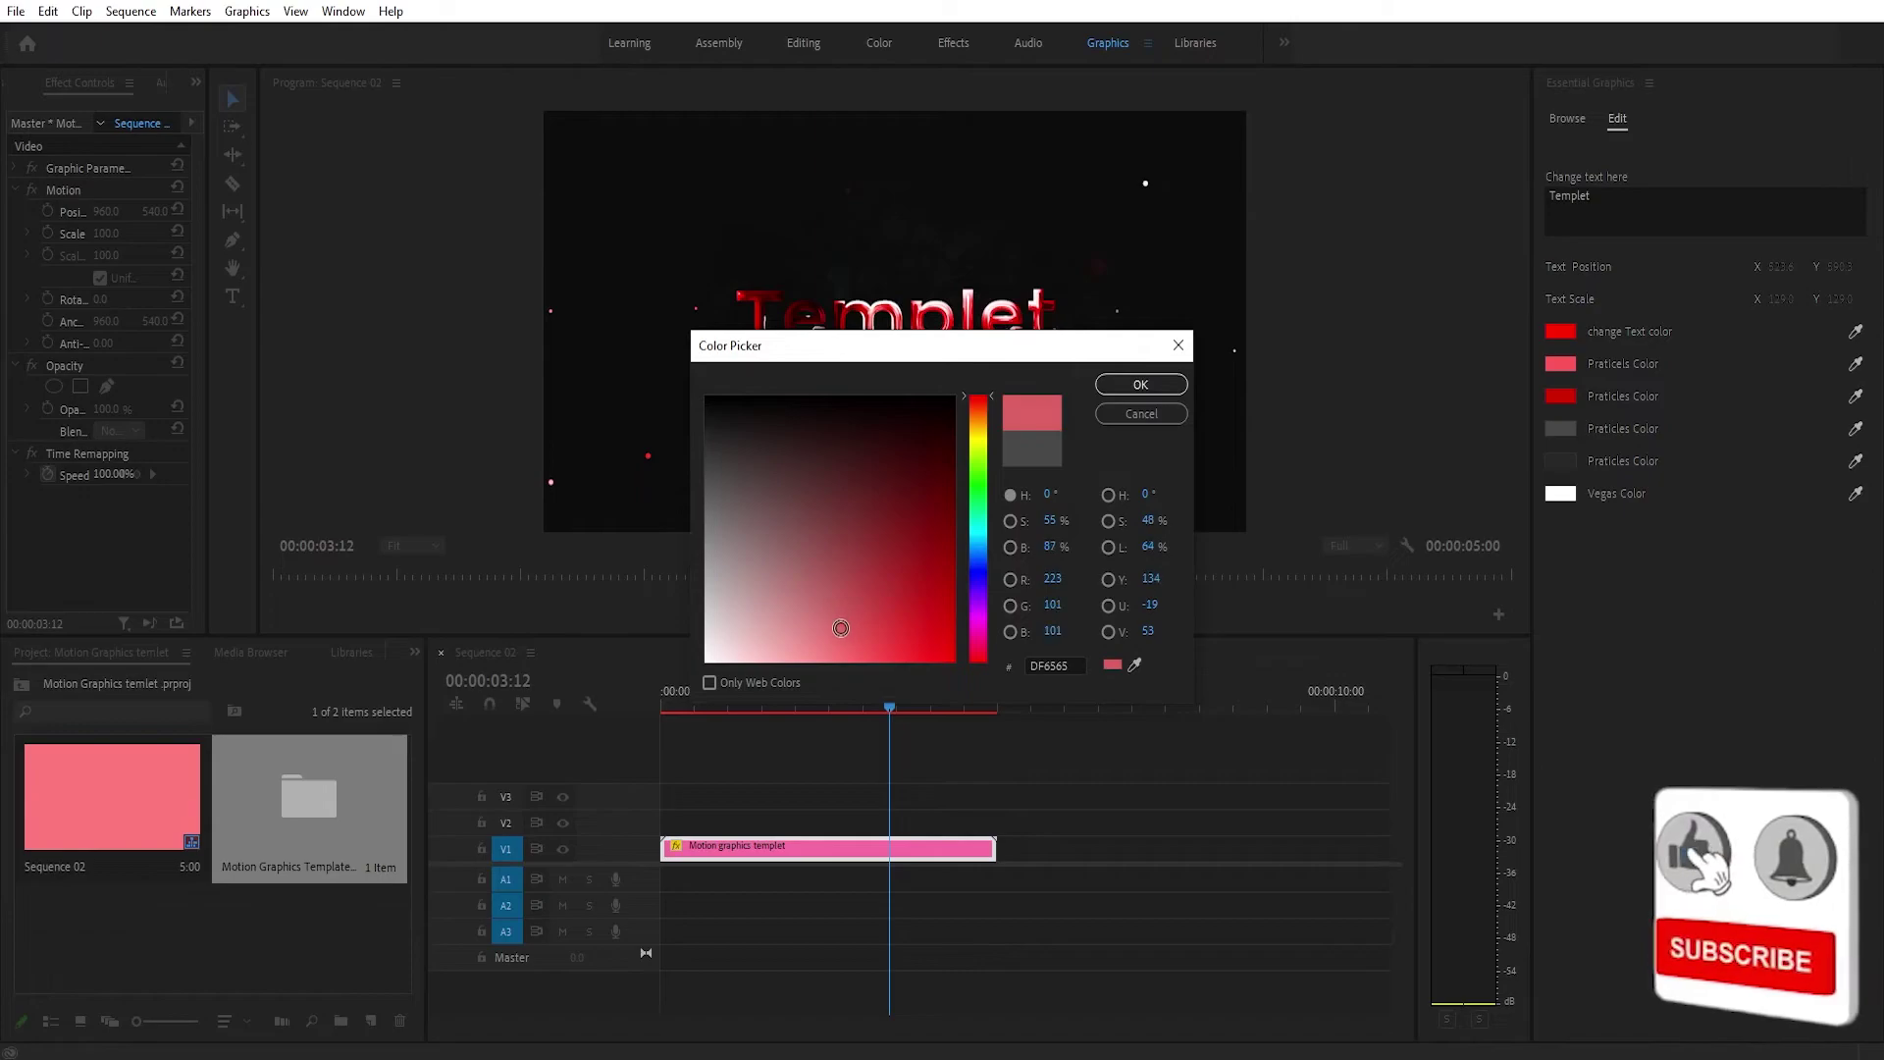
{"action": "left_click", "coordinate": [1177, 388]}
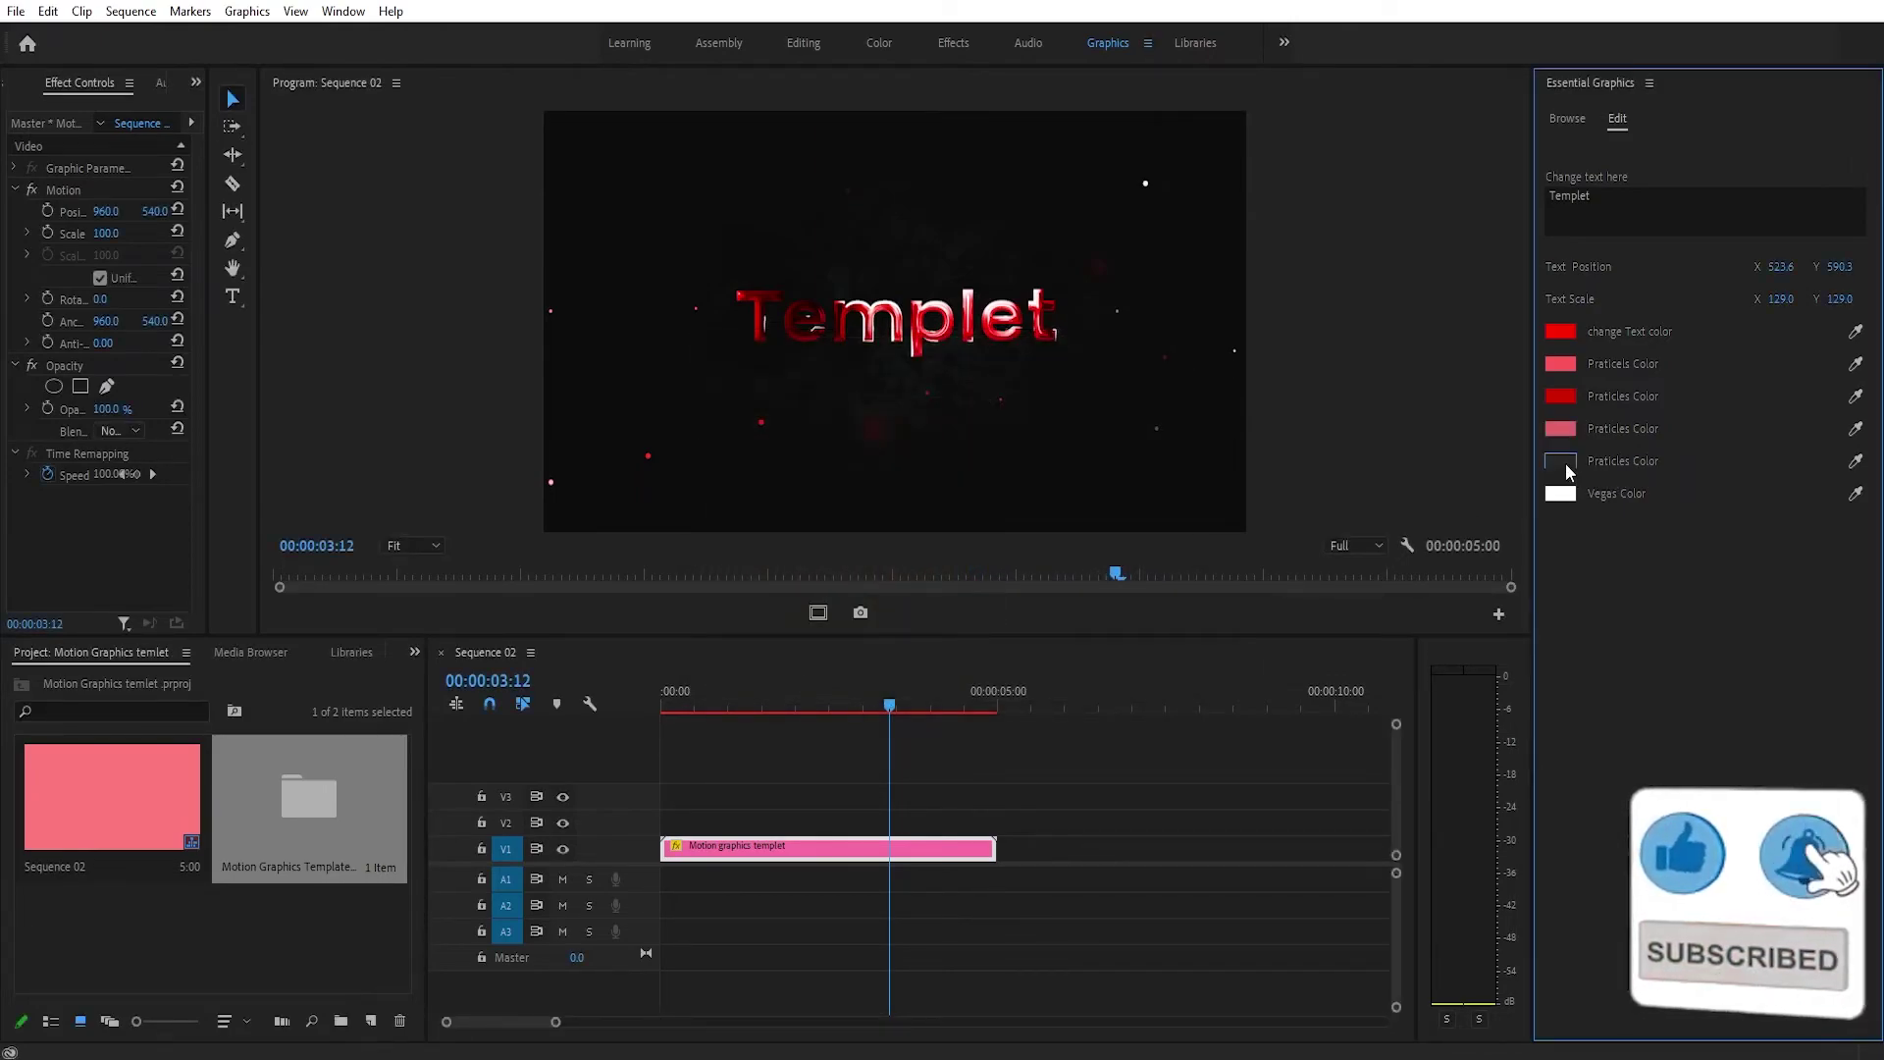
Set the fifth particle colour to dark red and sample the title's red for the Vegas Color.
{"action": "left_click", "coordinate": [1564, 462]}
{"action": "mouse_move", "coordinate": [930, 492]}
{"action": "left_mouse_down"}
{"action": "mouse_move", "coordinate": [961, 477]}
{"action": "mouse_move", "coordinate": [963, 550]}
{"action": "left_mouse_up"}
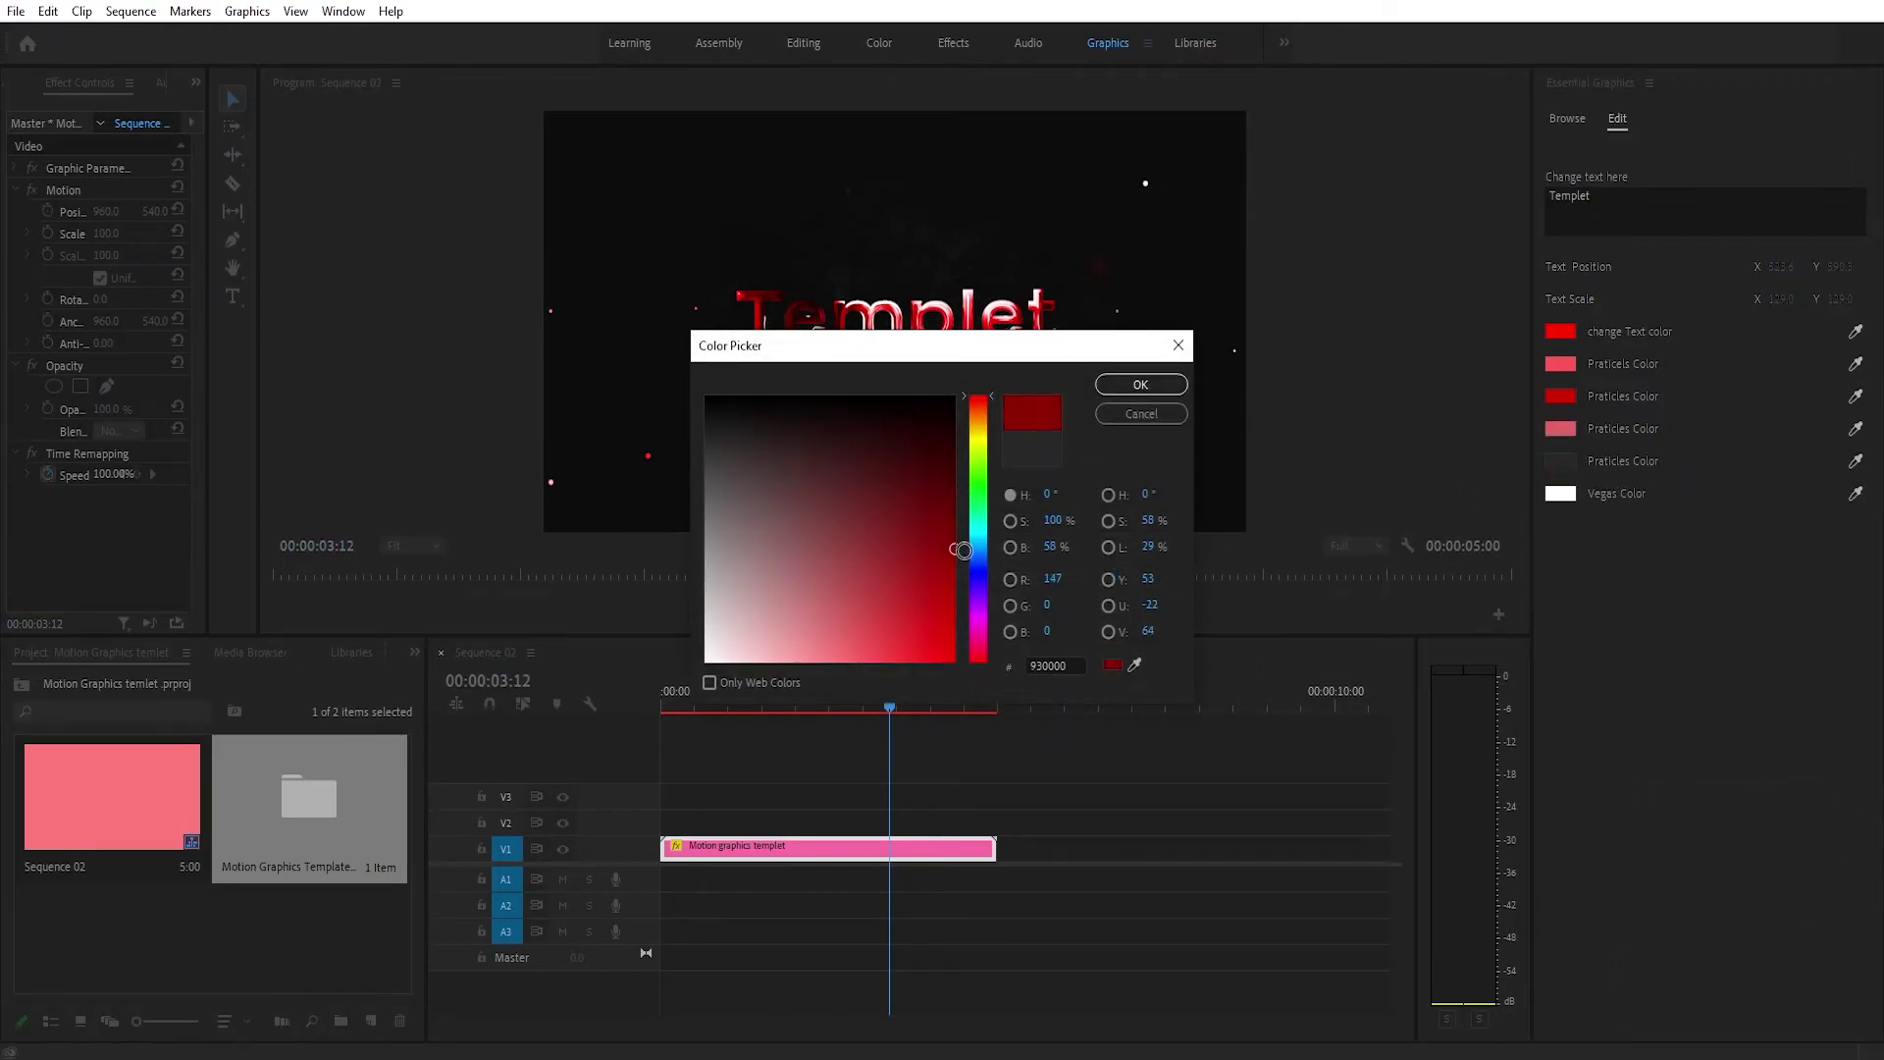
{"action": "left_click", "coordinate": [1138, 386]}
{"action": "left_click", "coordinate": [1560, 494]}
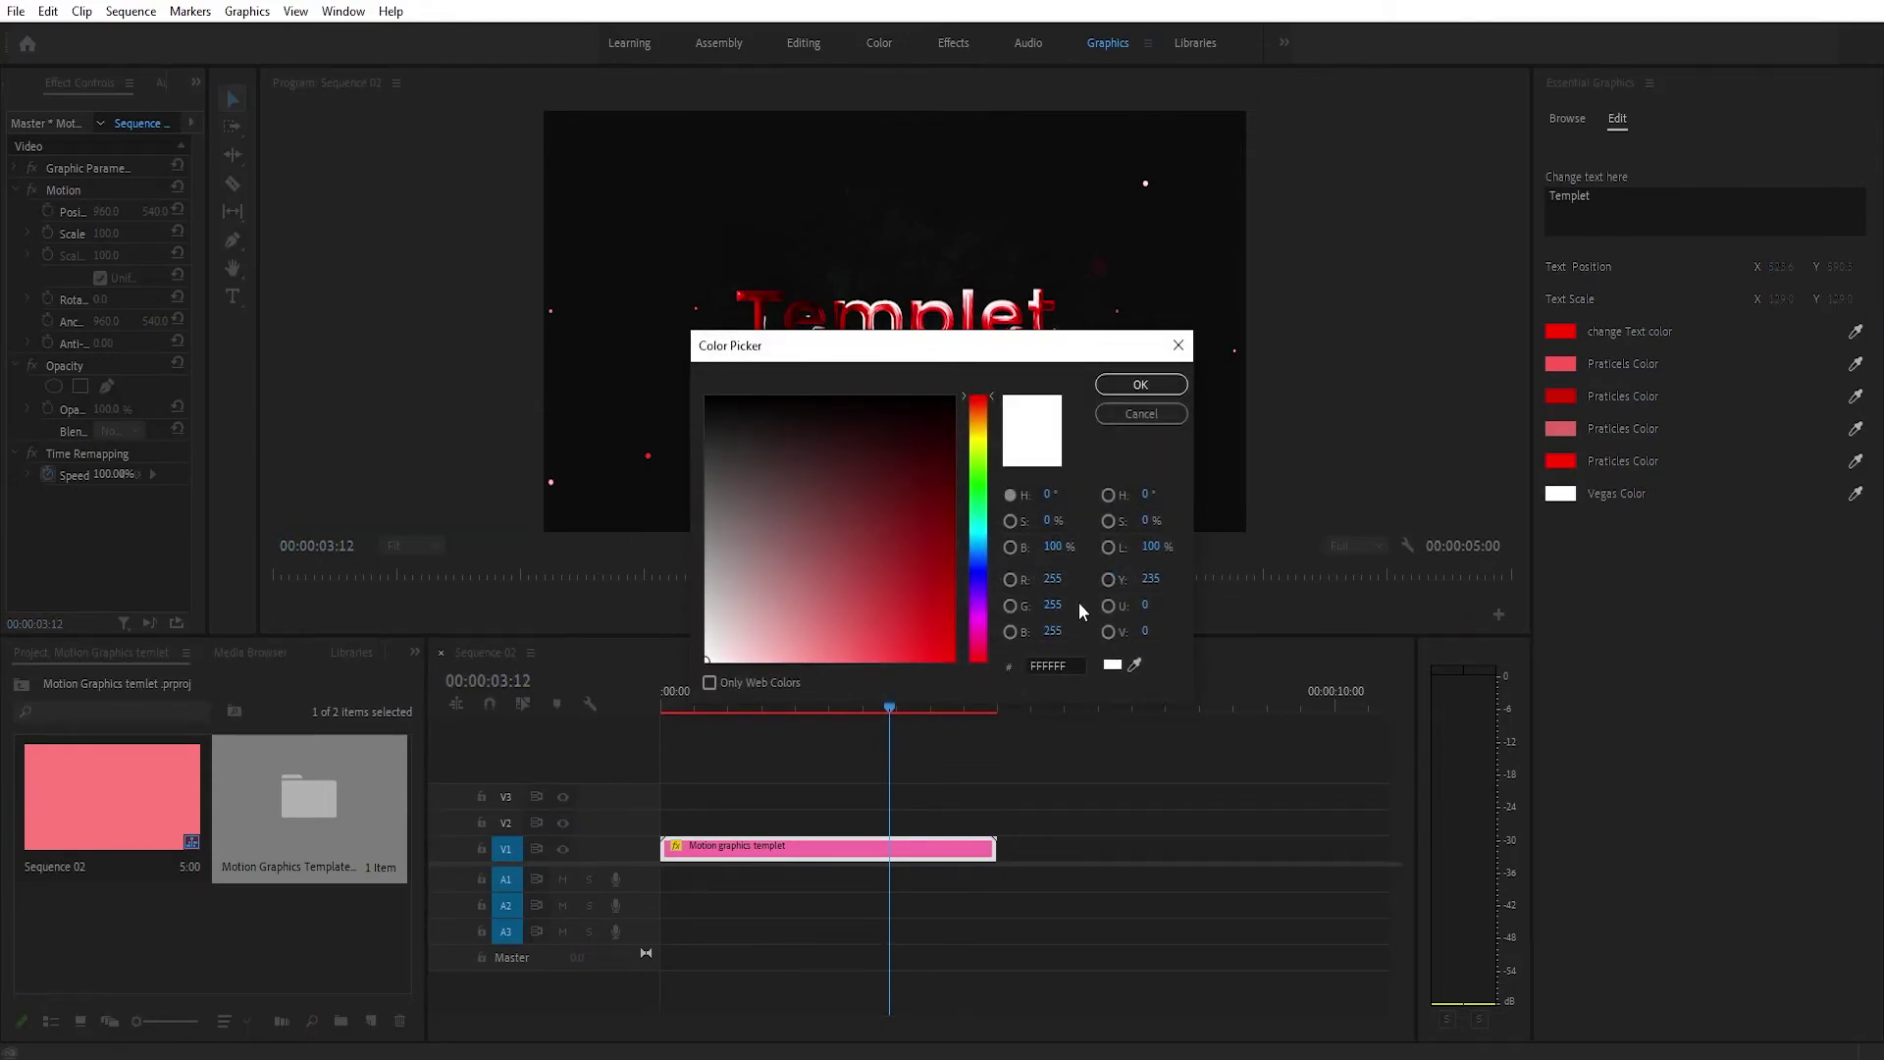
{"action": "left_click", "coordinate": [1045, 313]}
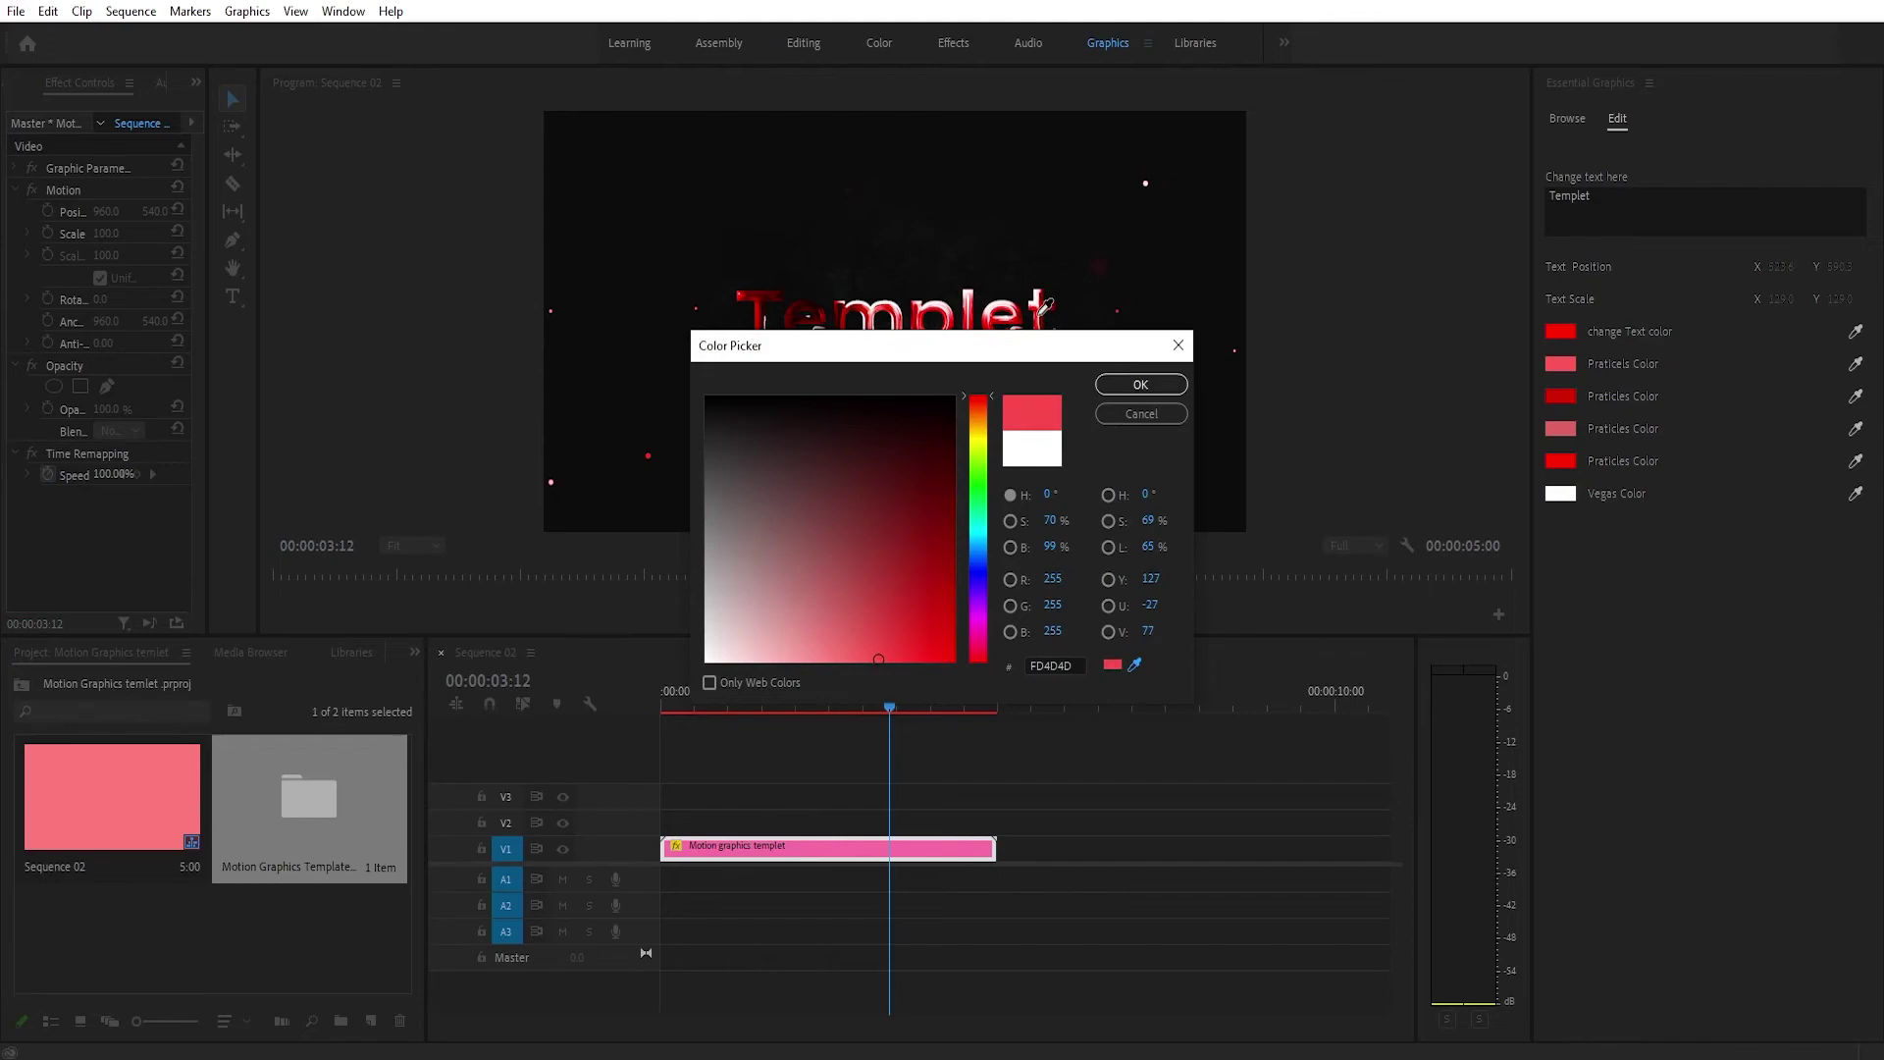